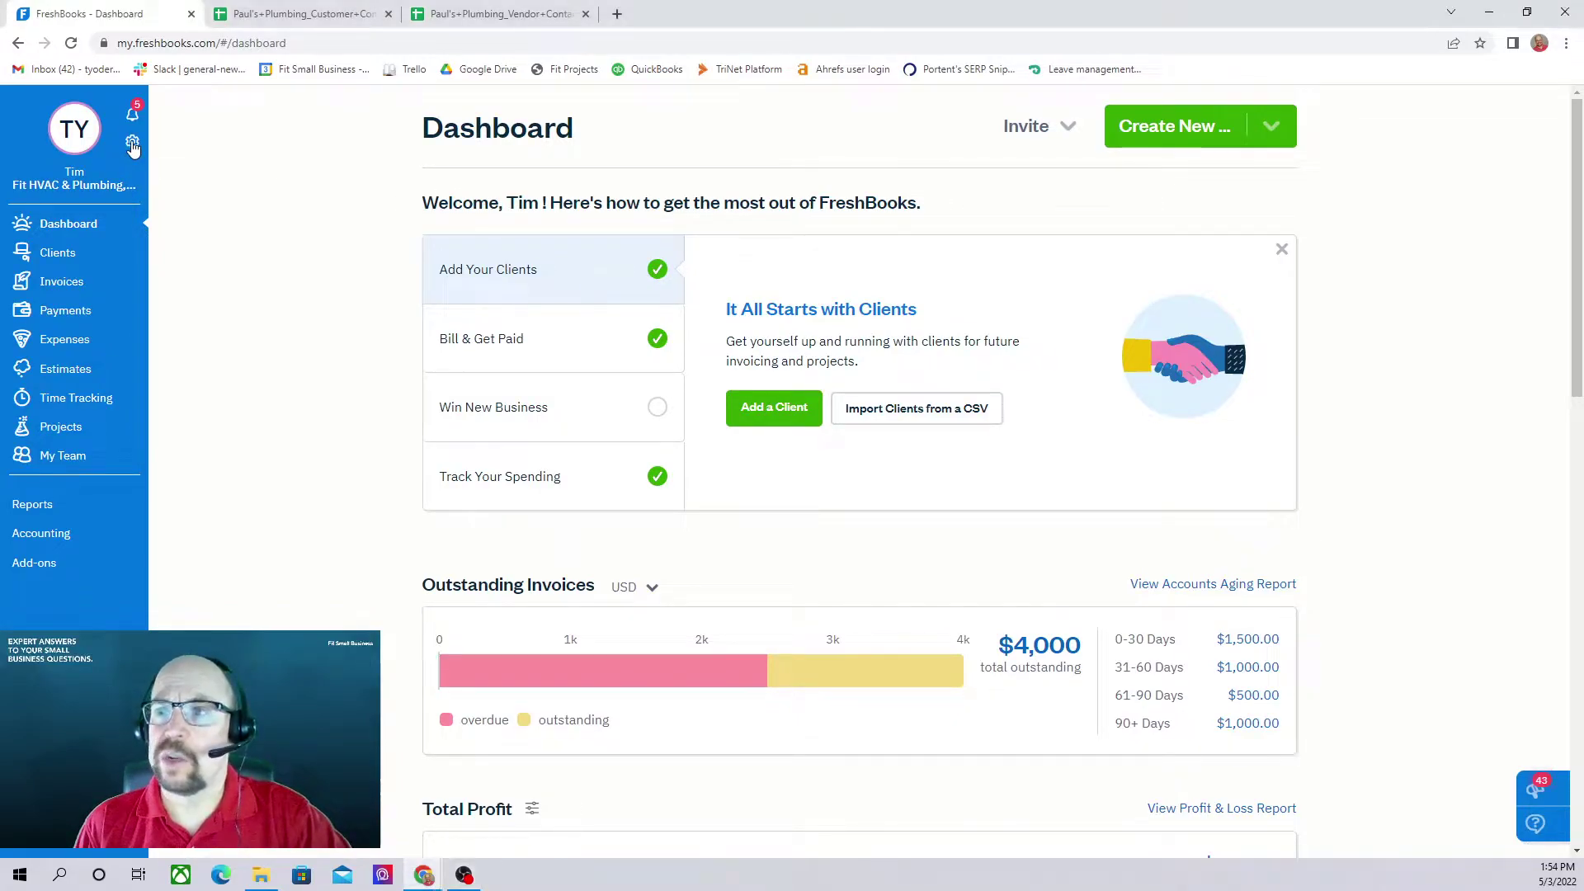
Open the business settings and review the My Account and My Company details.
{"action": "left_click", "coordinate": [133, 145]}
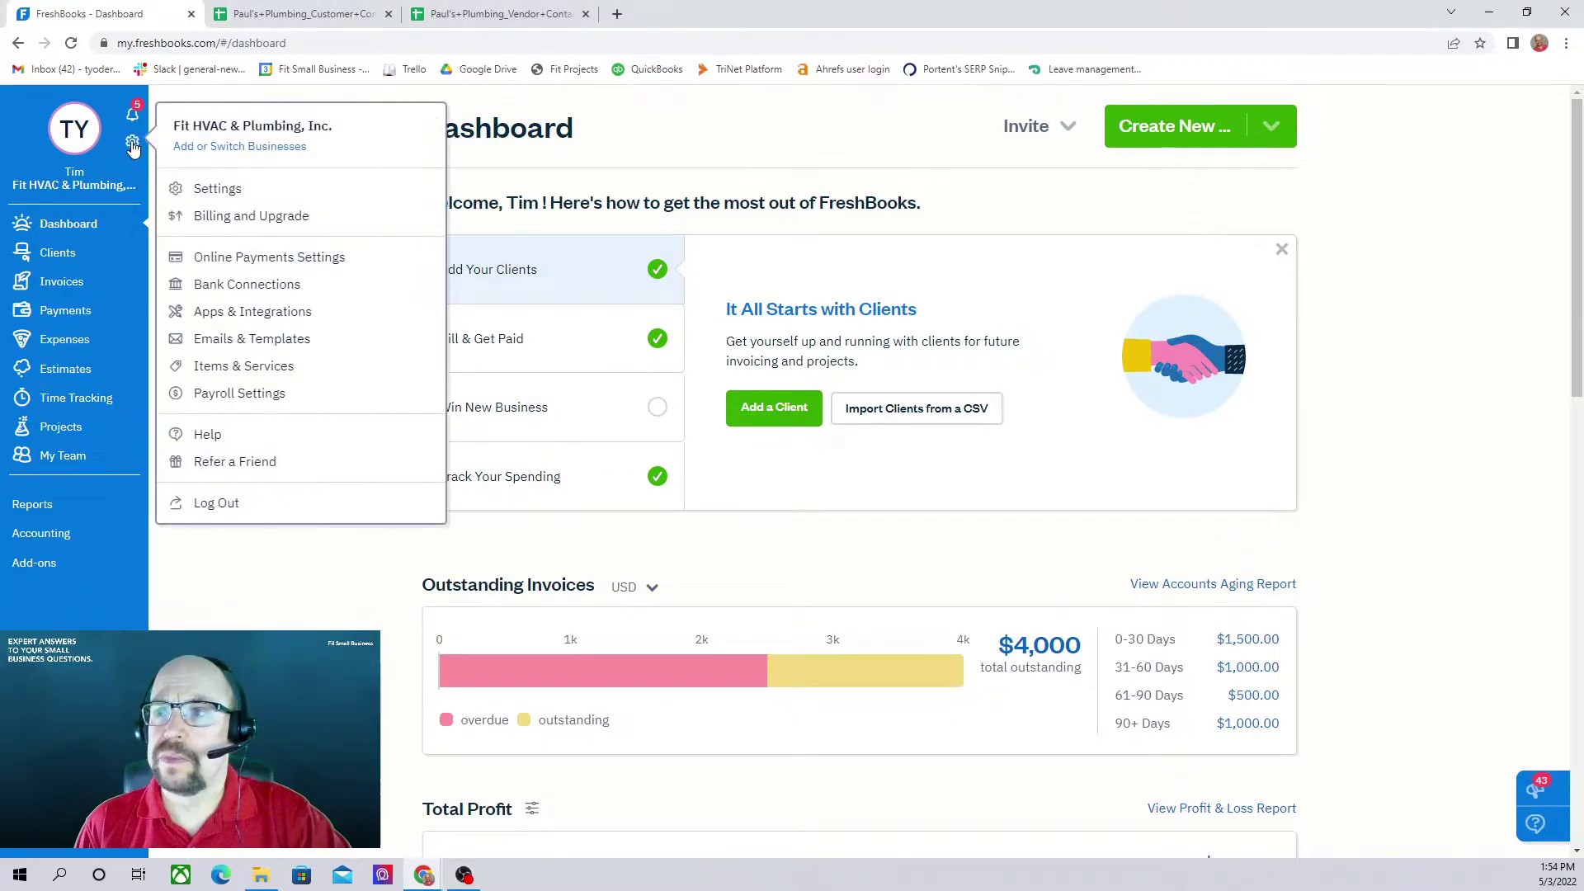
{"action": "left_click", "coordinate": [218, 191]}
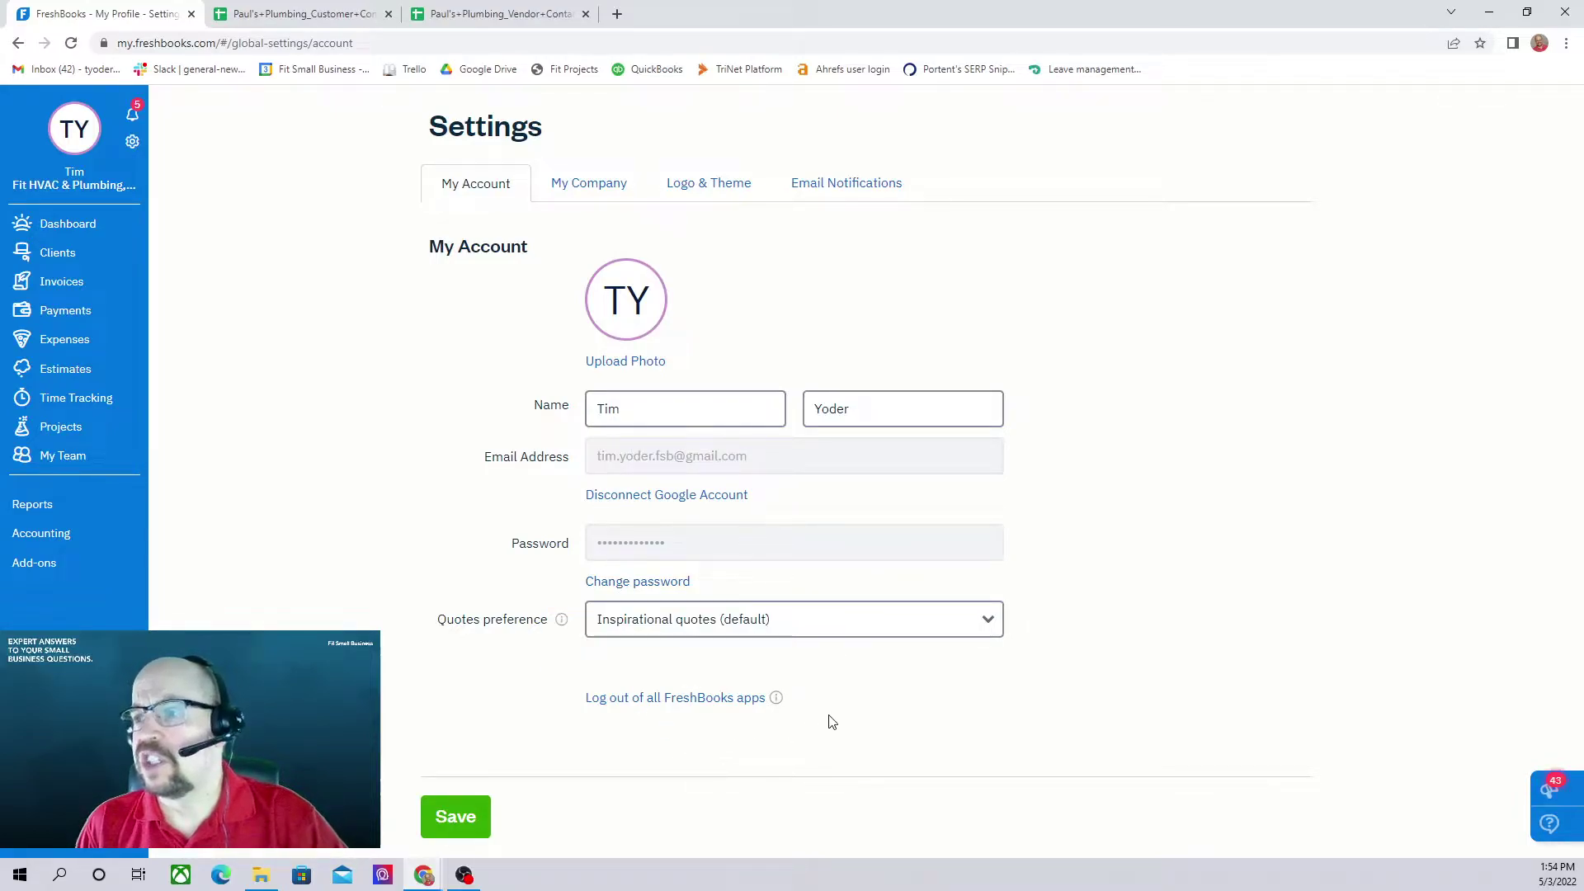
{"action": "left_click", "coordinate": [602, 184]}
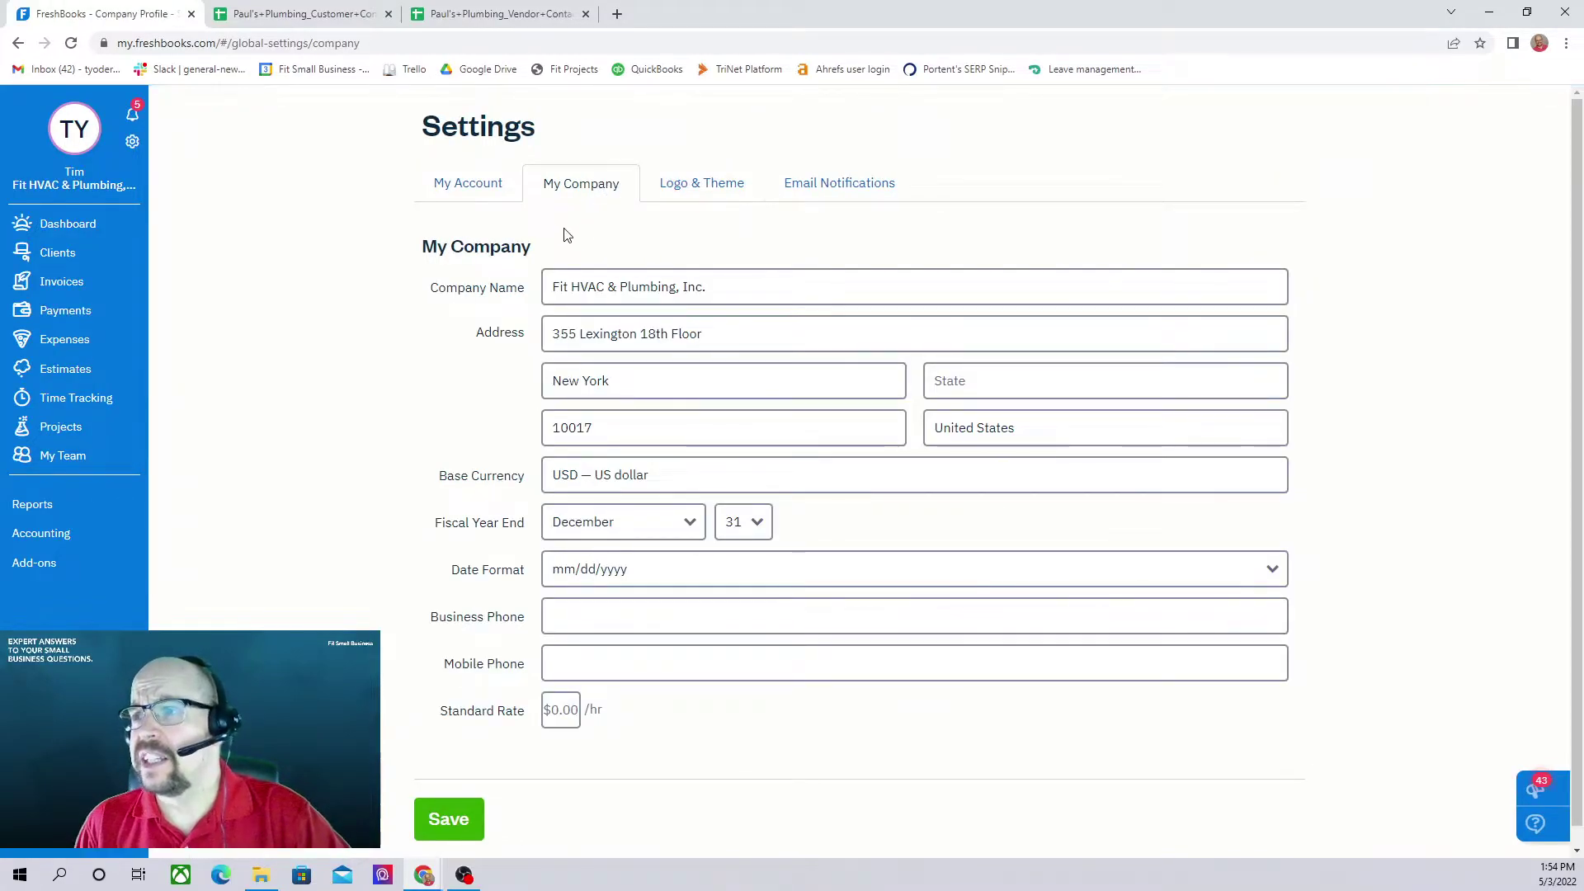
{"action": "scroll", "coordinate": [866, 353], "scroll_direction": "down", "scroll_amount": 1}
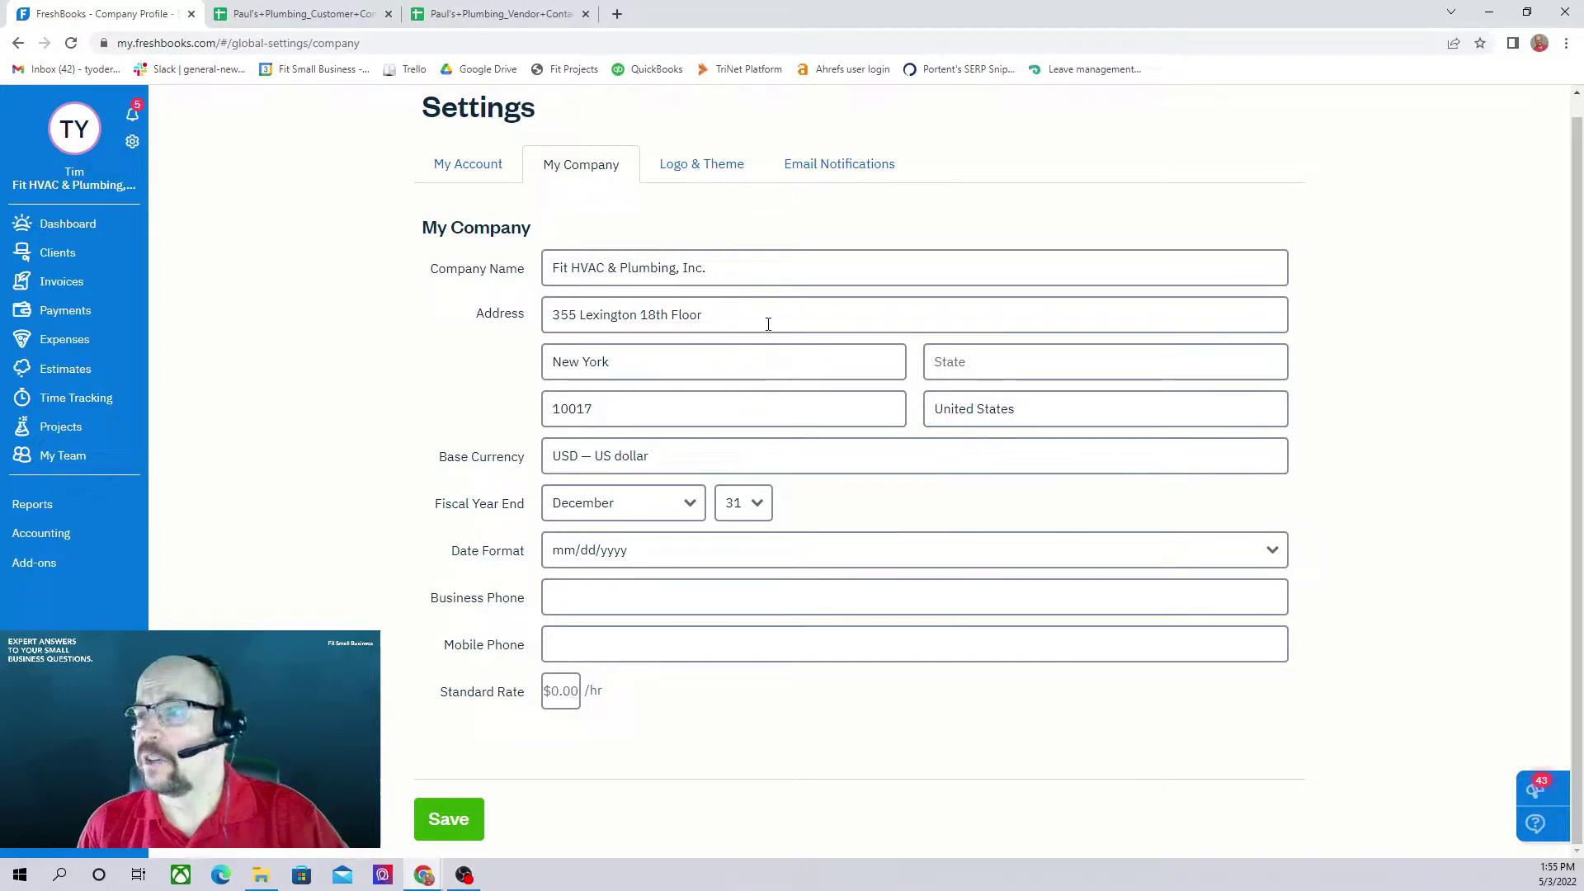
Open the Logo & Theme settings and switch the invoice template to Modern, followed by Classic.
{"action": "left_click", "coordinate": [710, 170]}
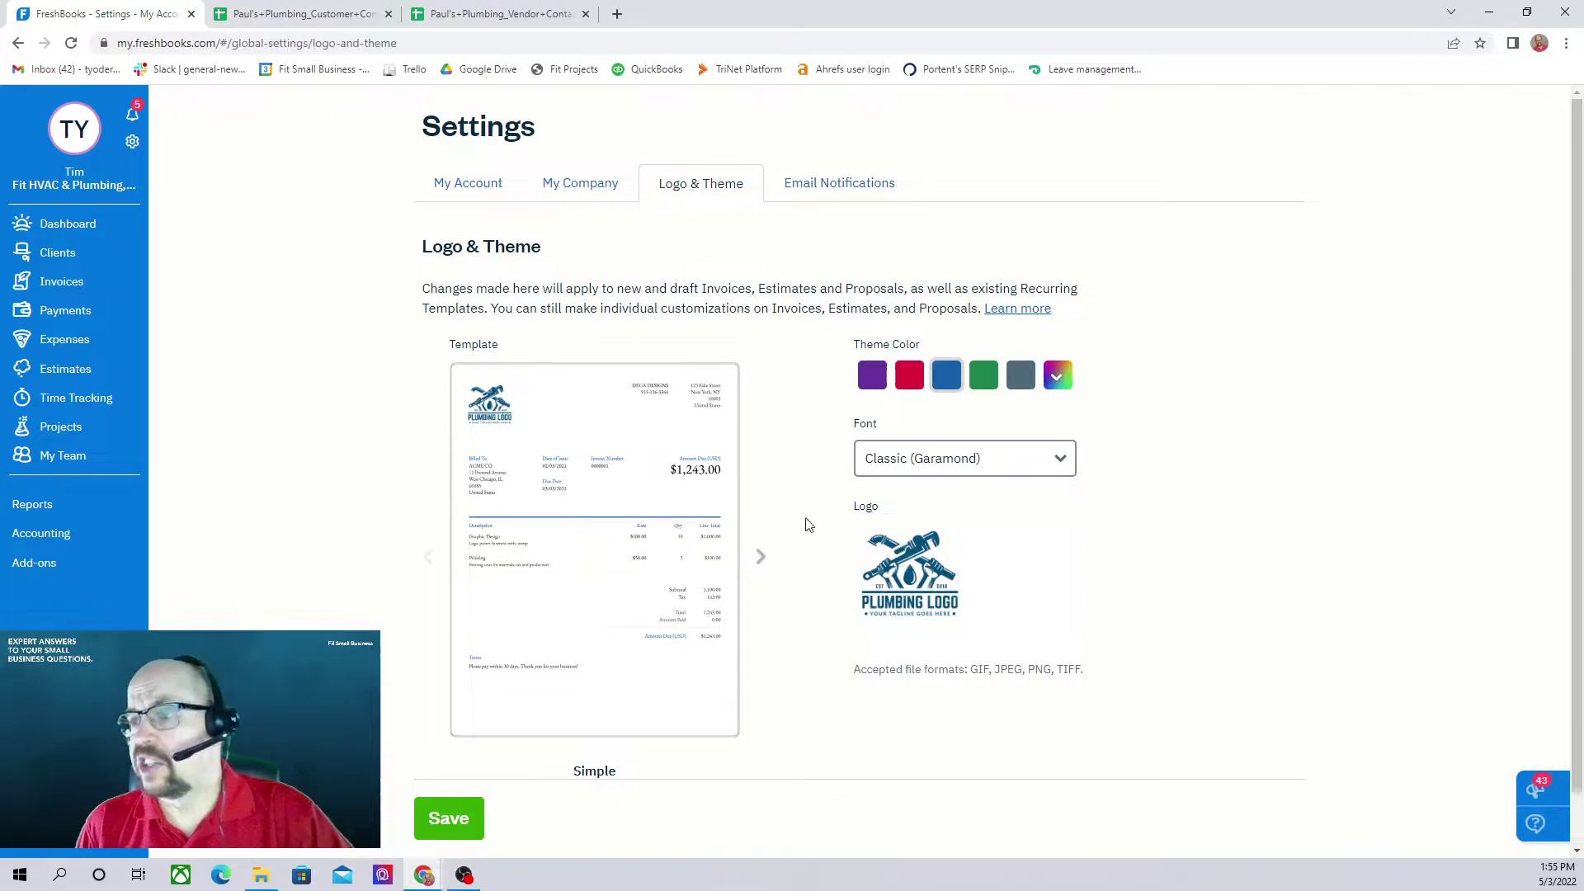
{"action": "left_click", "coordinate": [759, 564]}
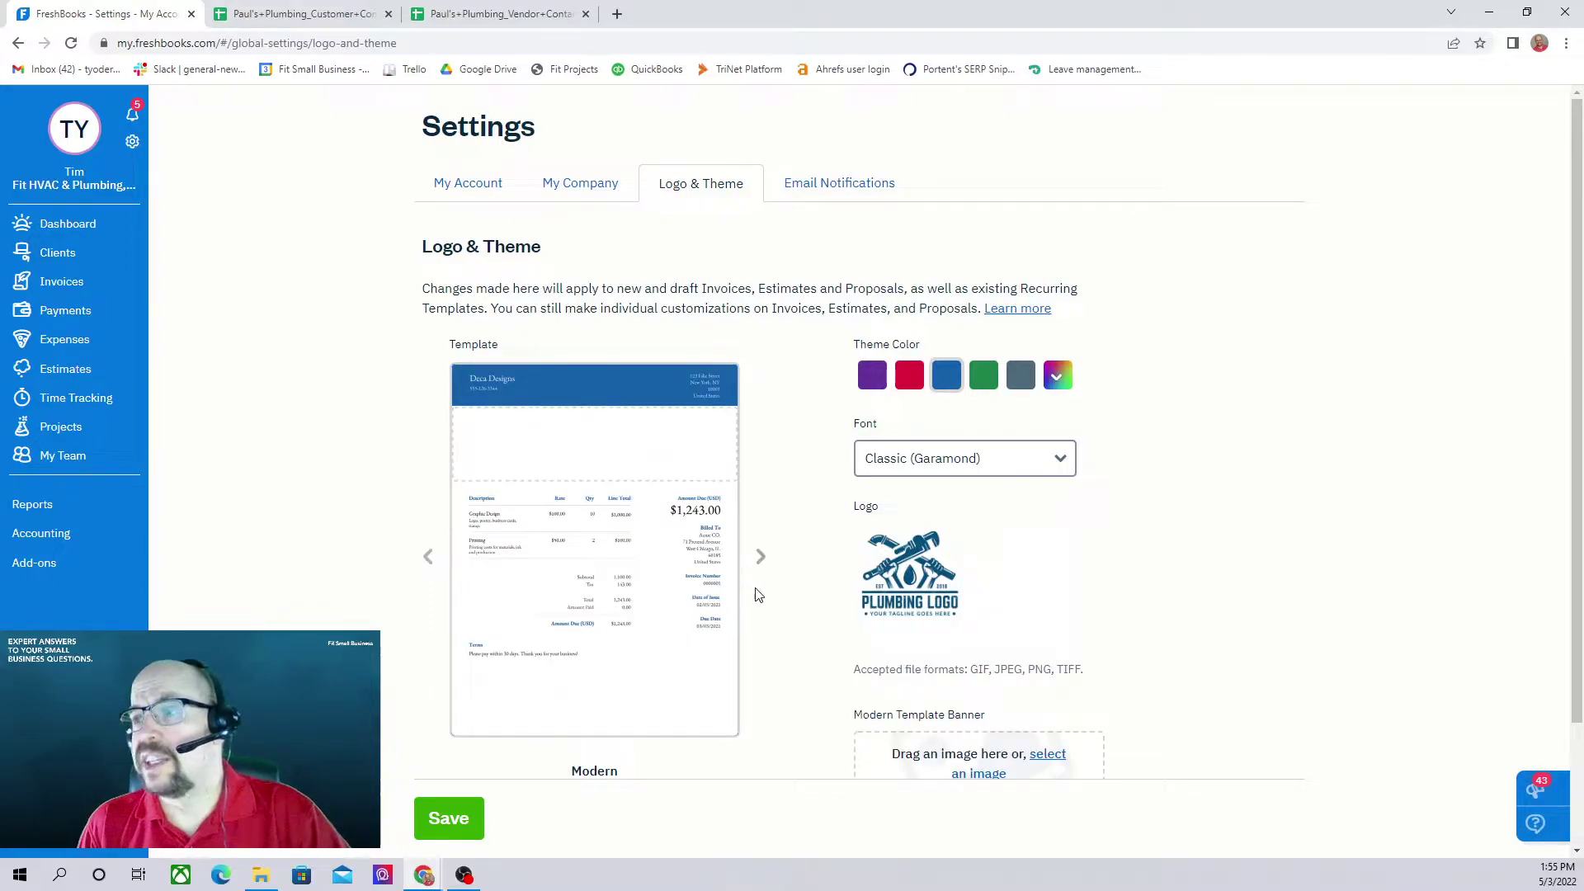
{"action": "left_click", "coordinate": [757, 558]}
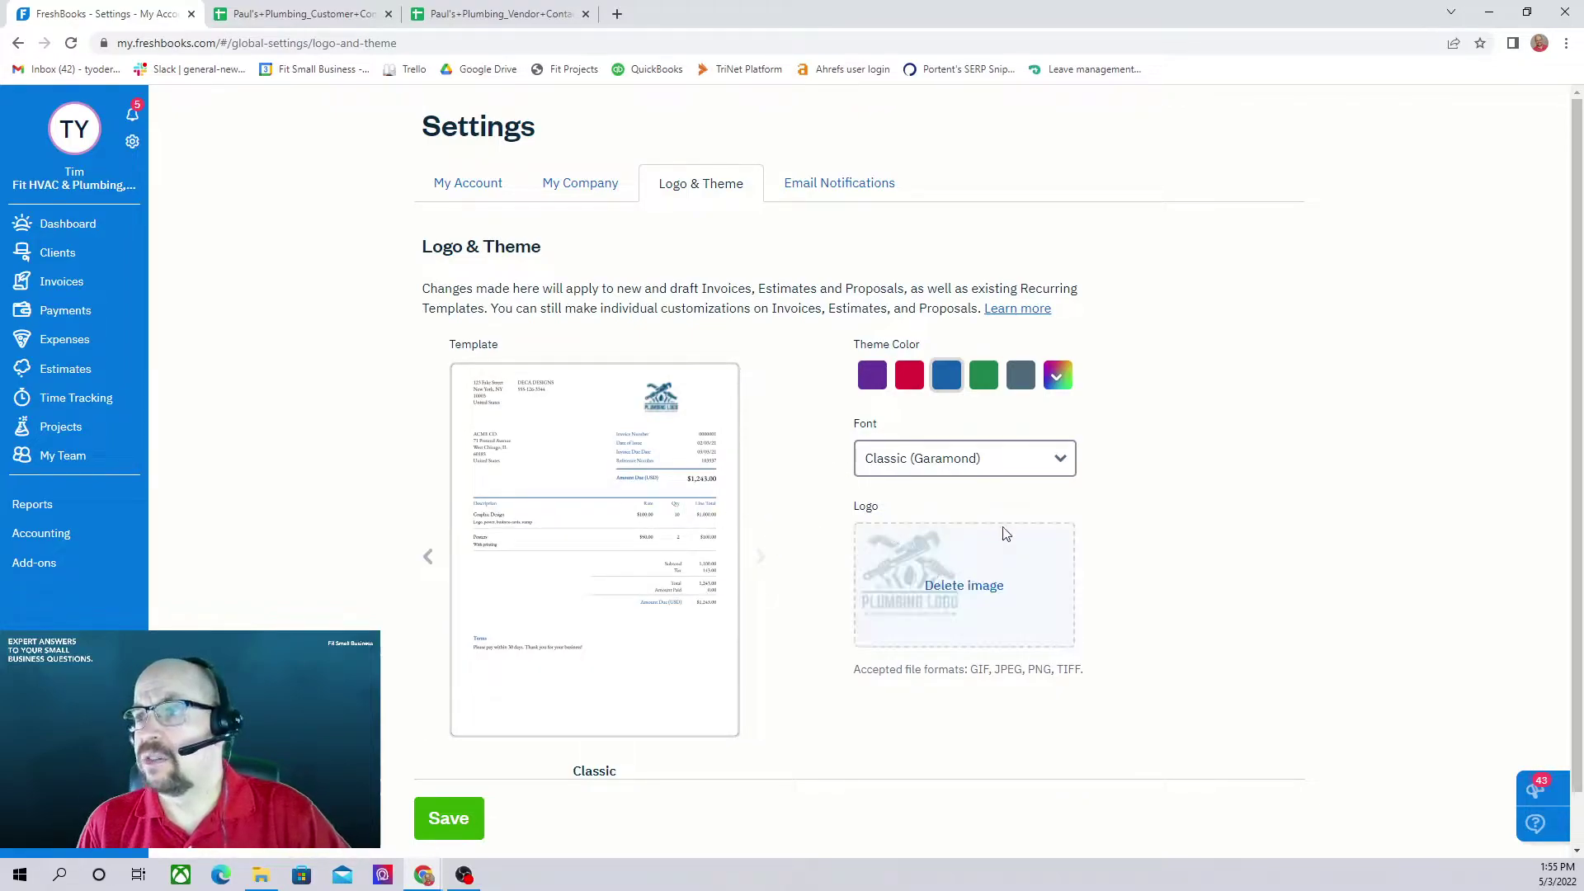
Set the invoice font to Modern (Helvetica) and view the custom theme color picker without choosing a new color.
{"action": "left_click", "coordinate": [1060, 459]}
{"action": "left_click", "coordinate": [950, 500]}
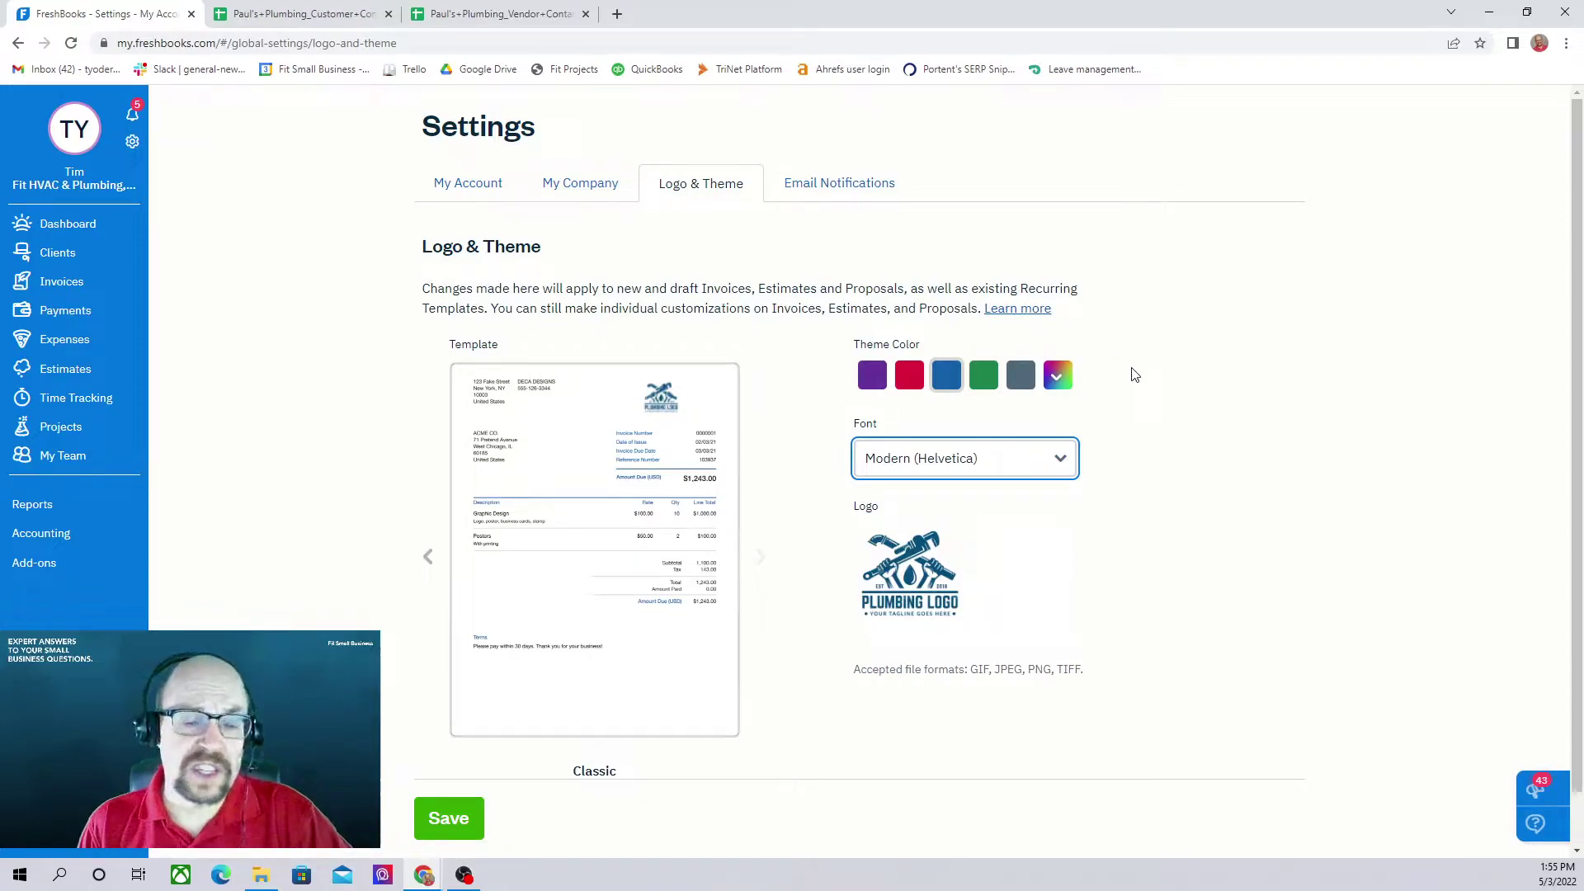
{"action": "left_click", "coordinate": [1061, 381]}
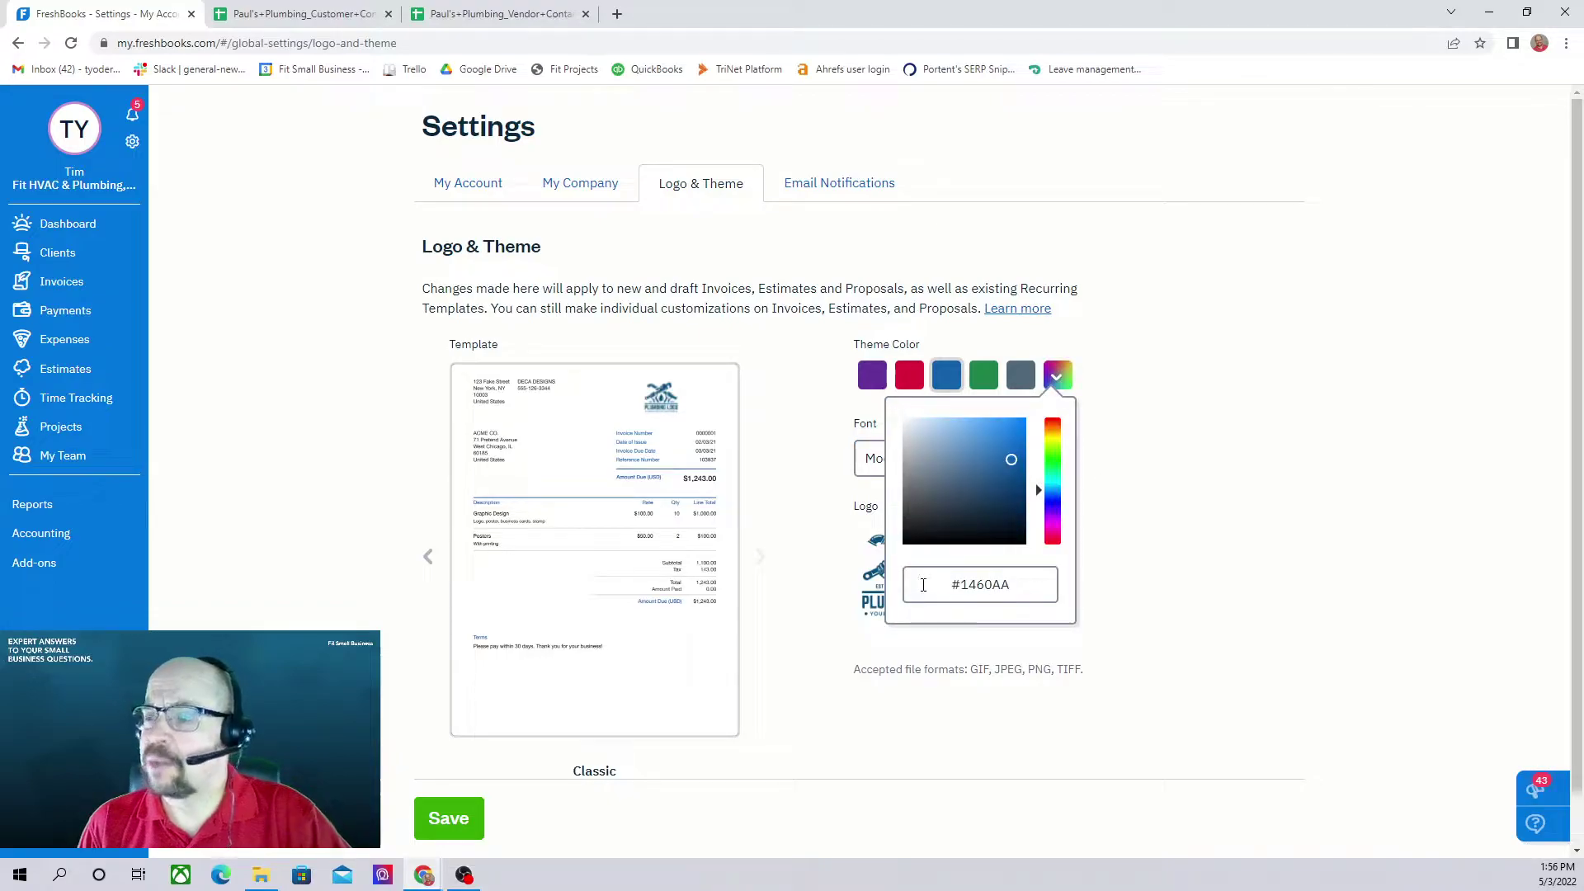
{"action": "left_click", "coordinate": [1119, 594]}
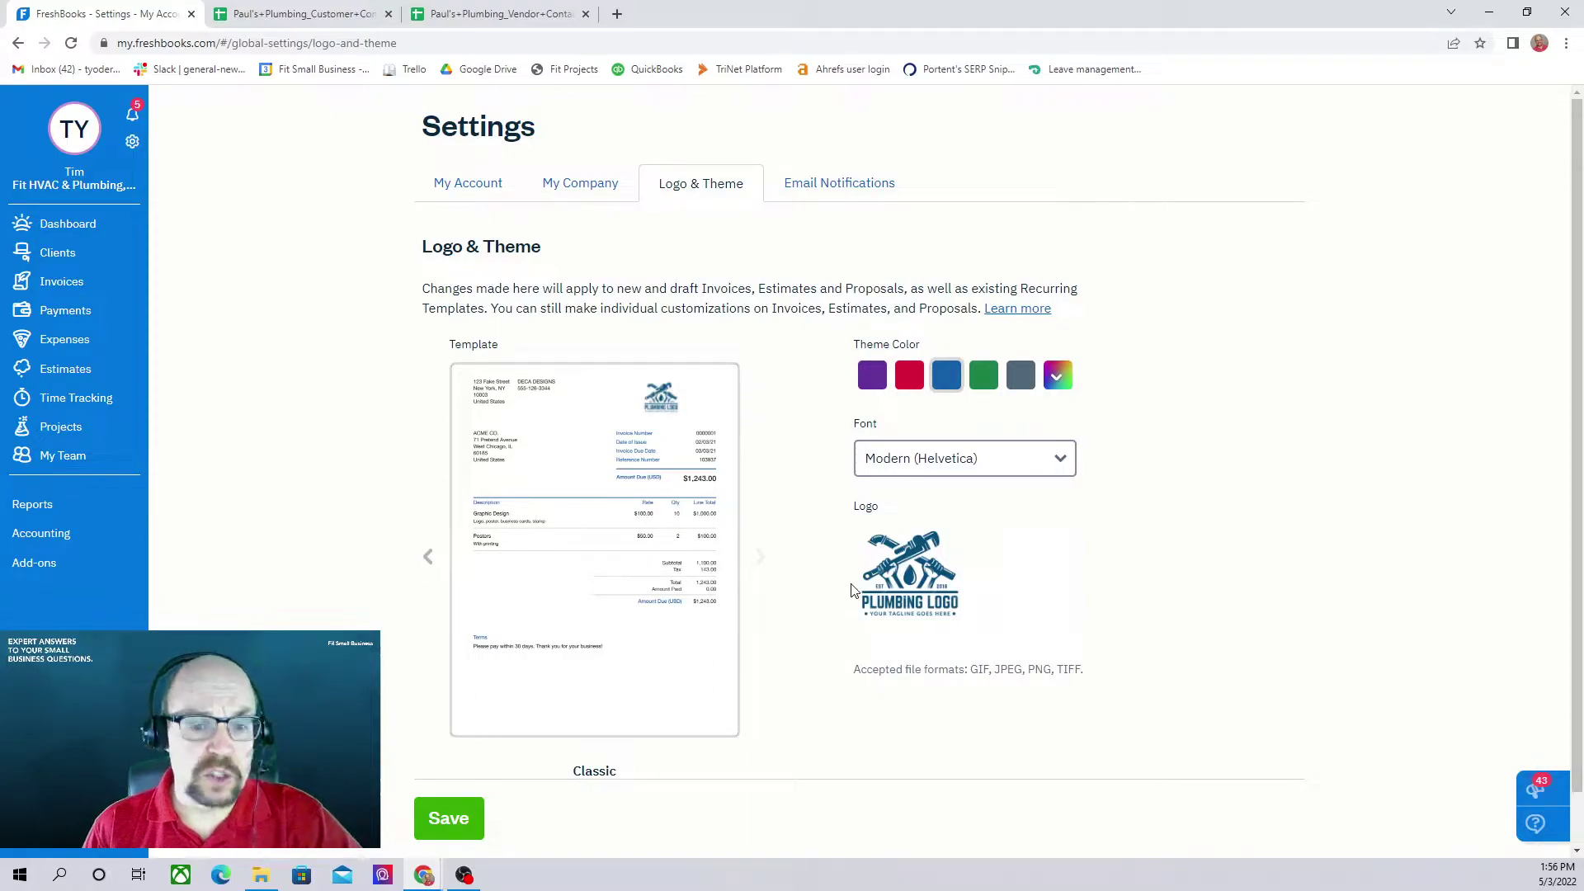
Open the Email Notifications settings, discarding the unsaved logo and theme changes.
{"action": "left_click", "coordinate": [822, 182]}
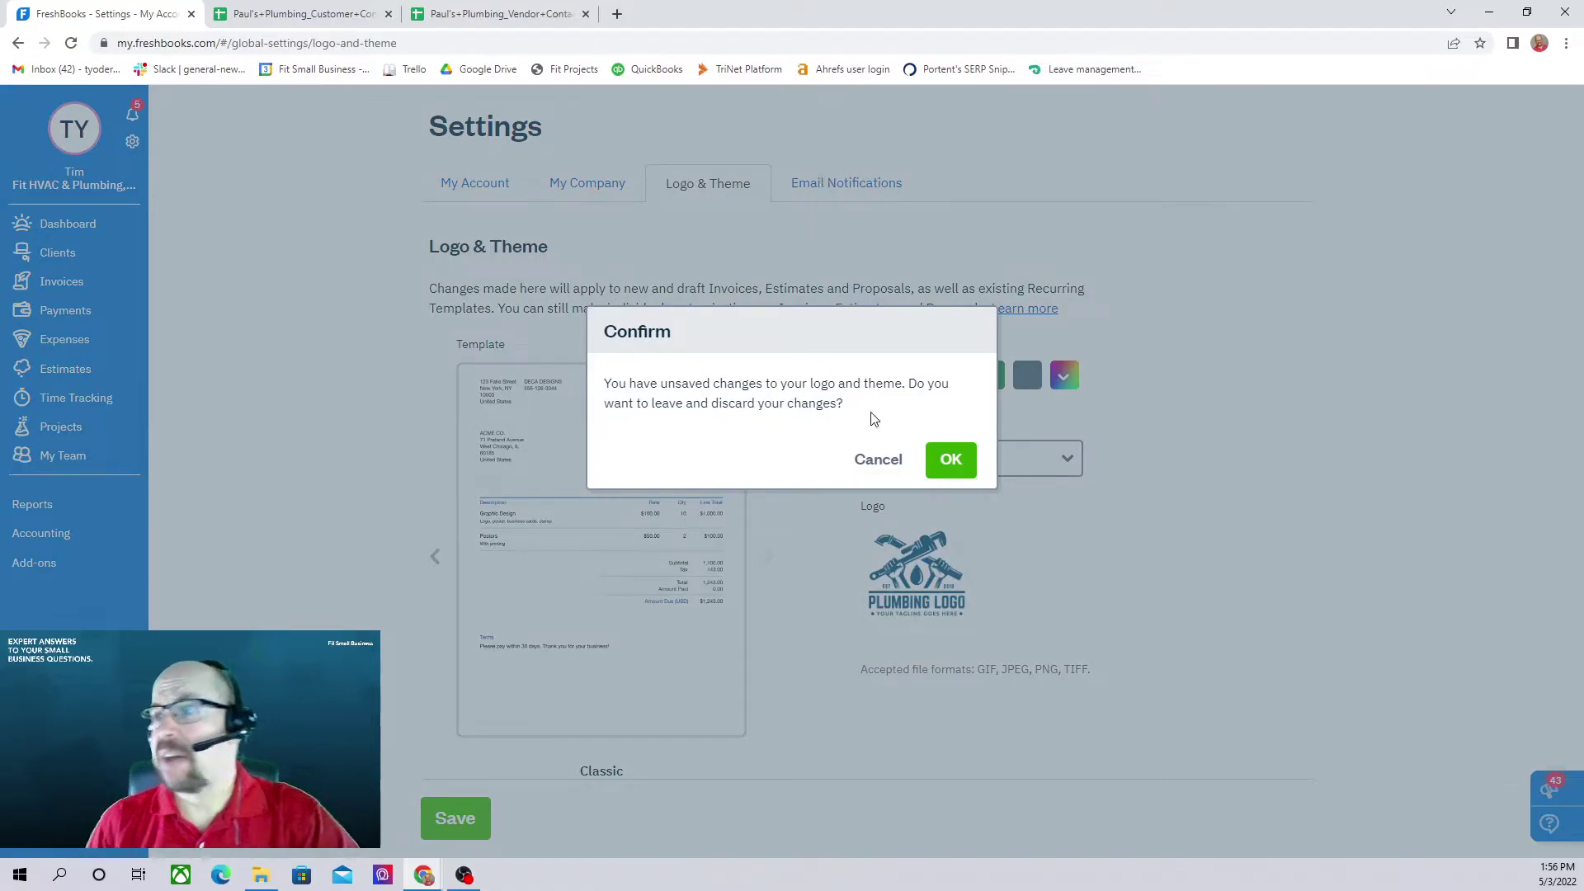
{"action": "left_click", "coordinate": [950, 460]}
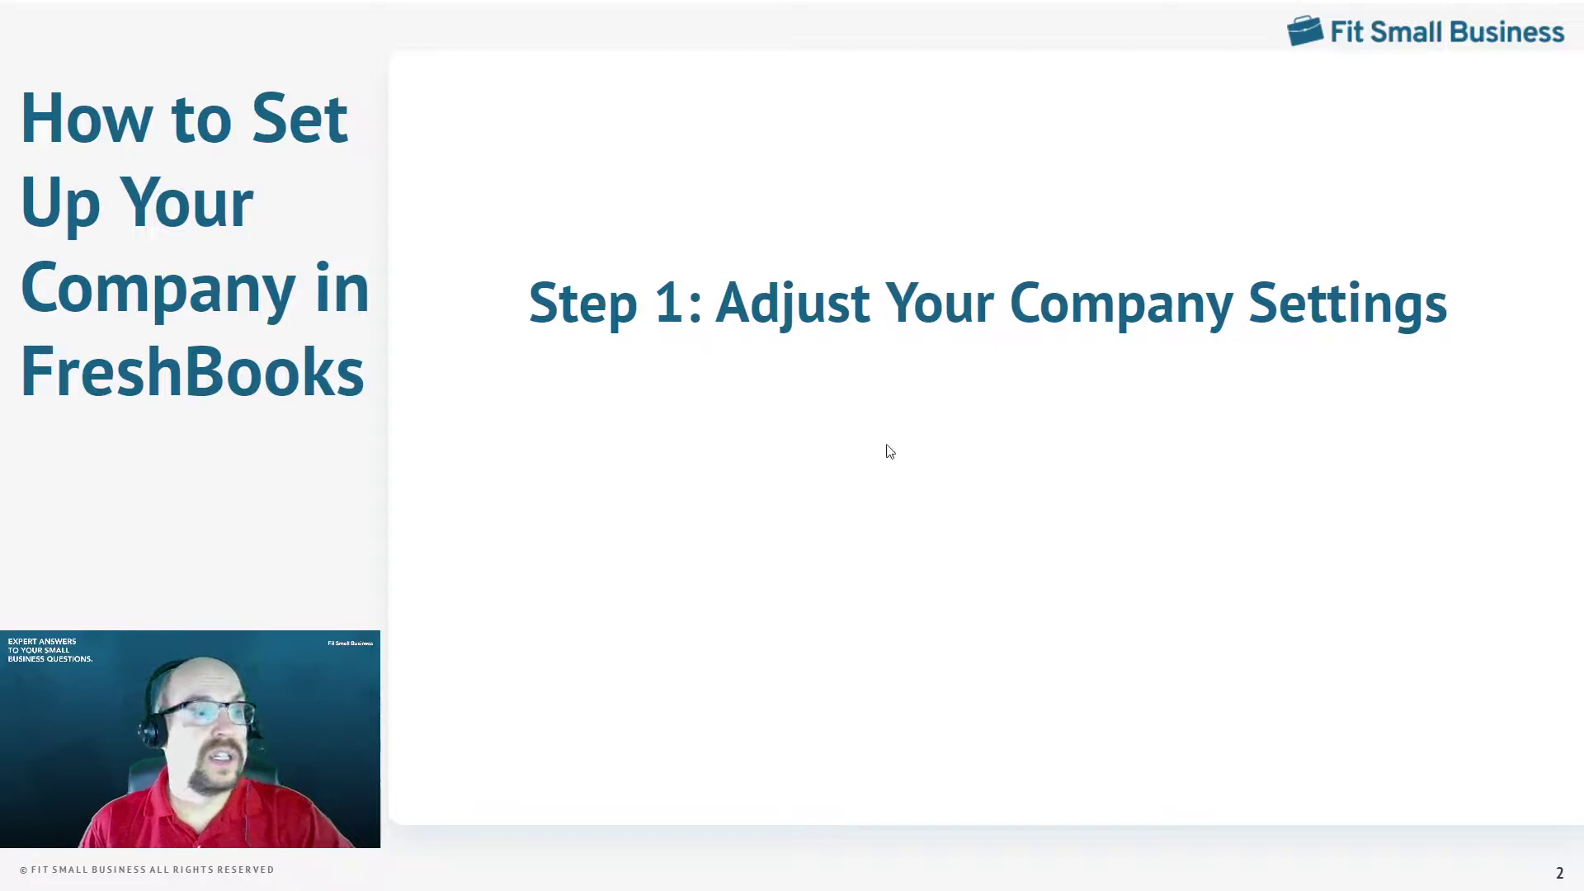
{"action": "left_click", "coordinate": [886, 452]}
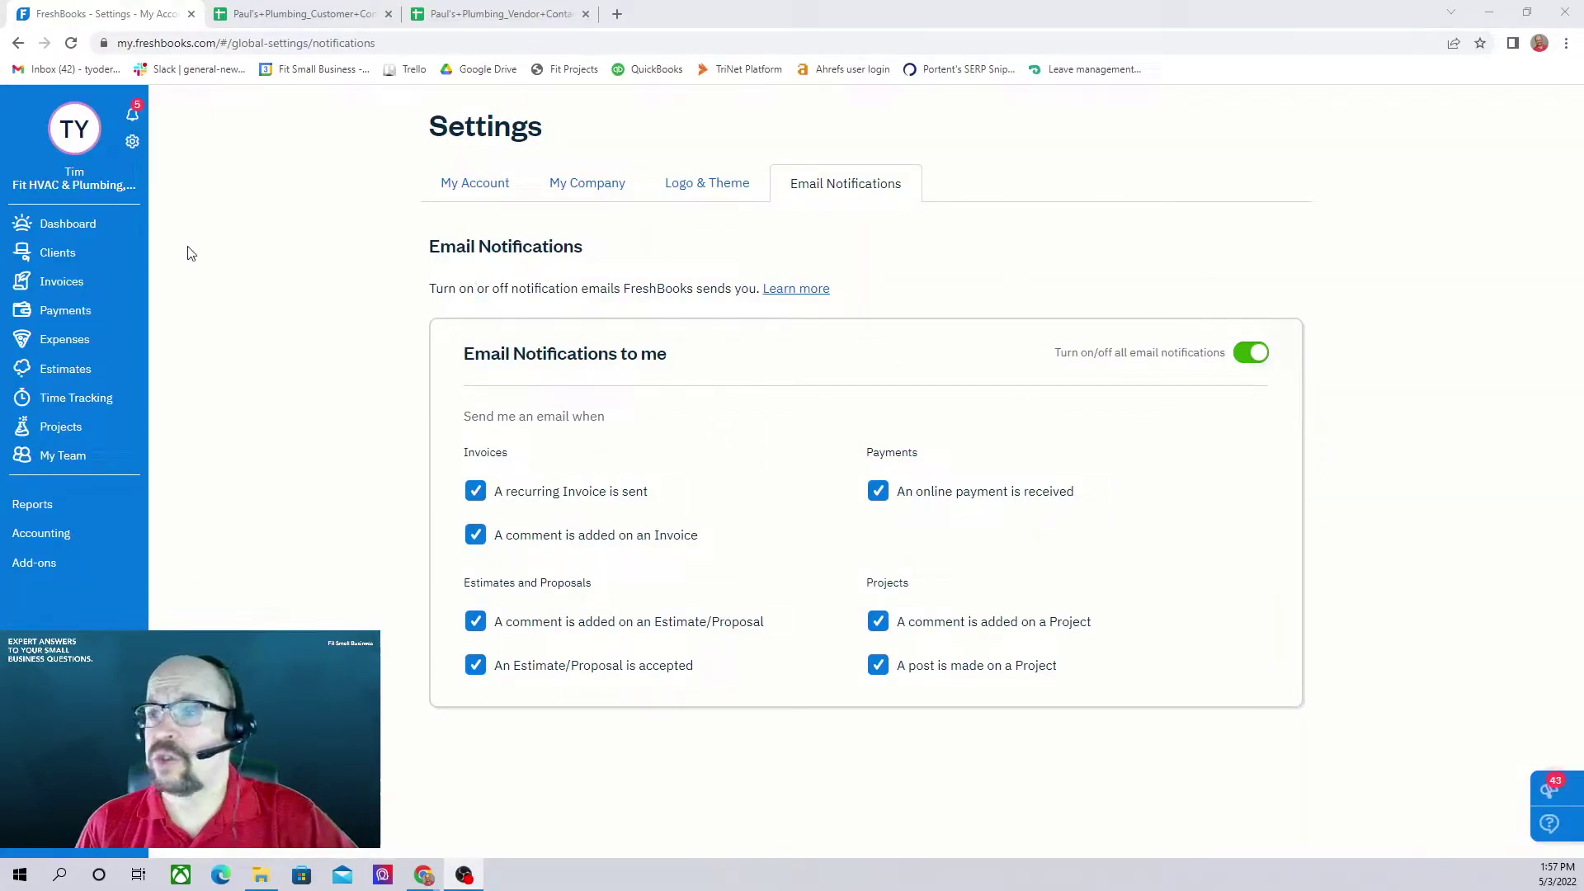
Return to the dashboard and review the team member permissions for the Admin, Manager and Accountant roles.
{"action": "left_click", "coordinate": [68, 231]}
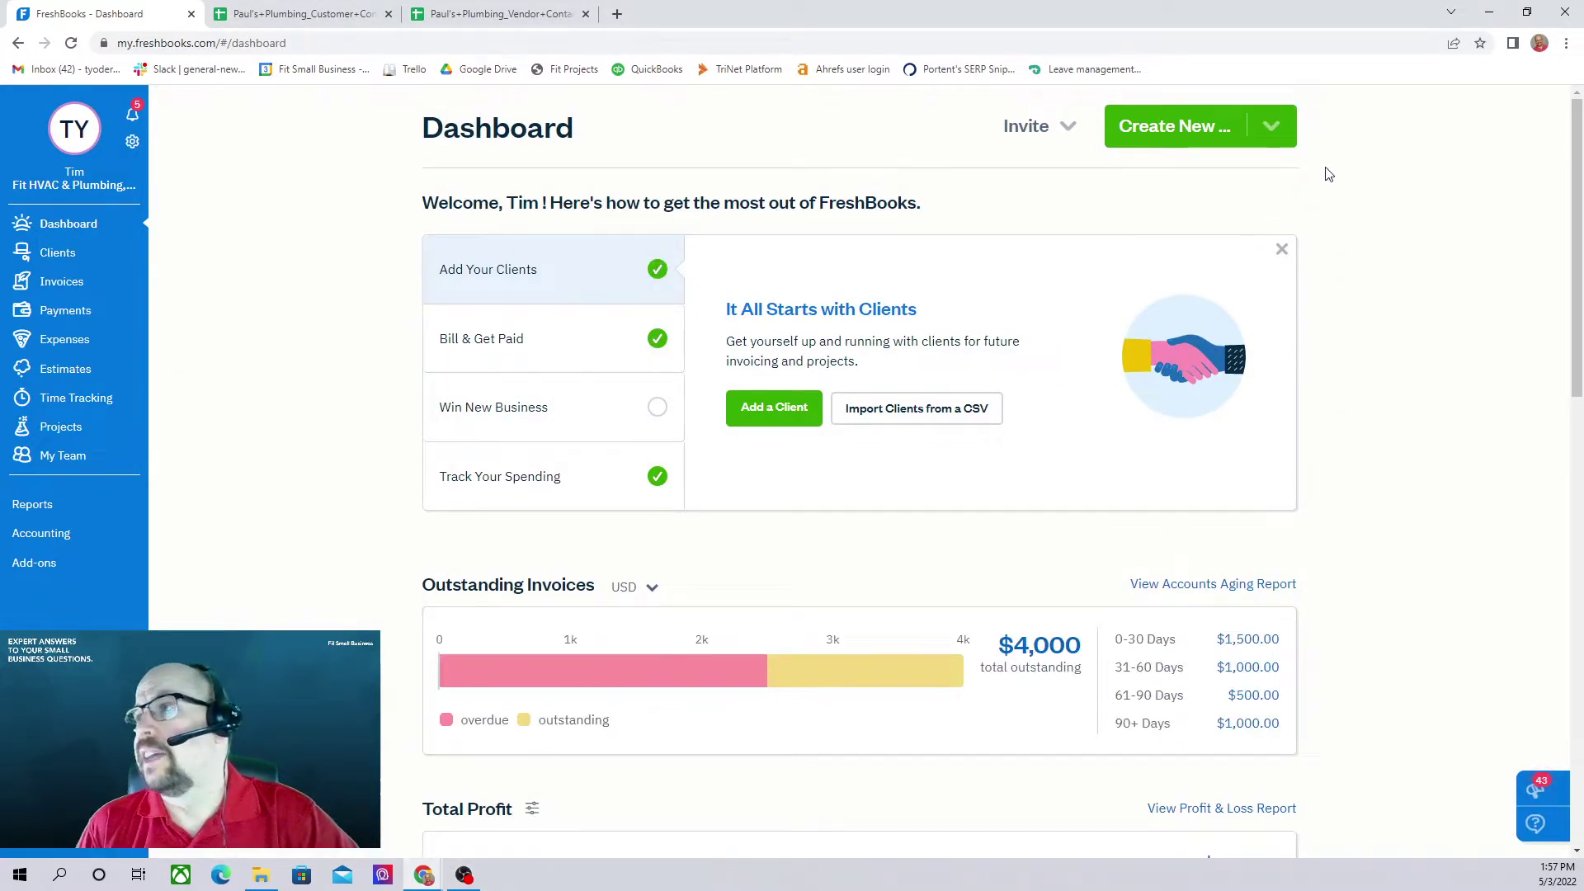
{"action": "left_click", "coordinate": [1070, 128]}
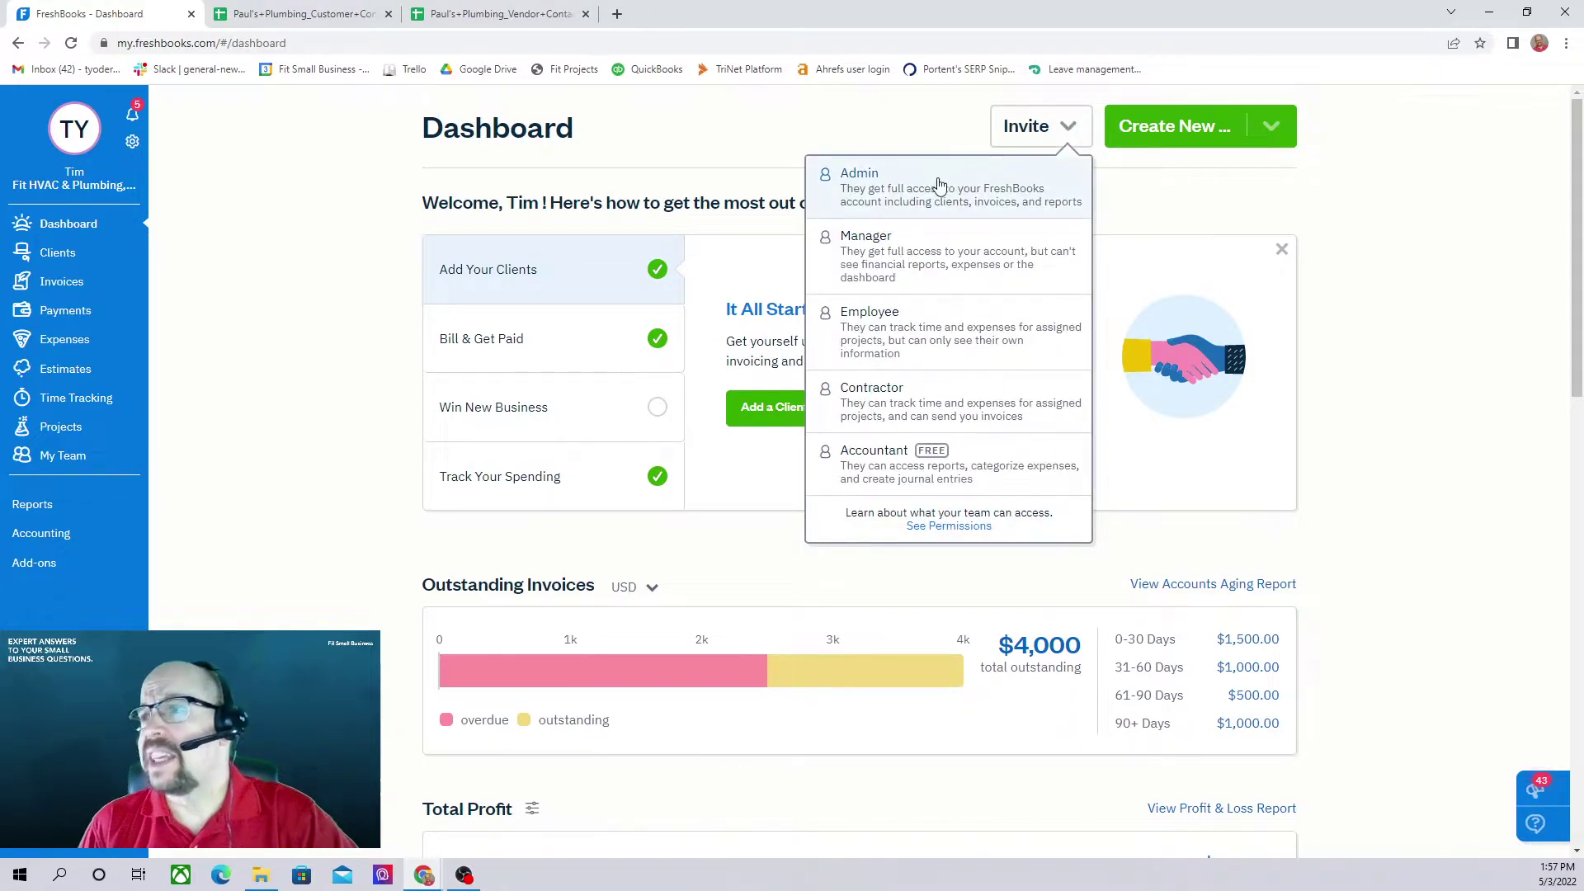
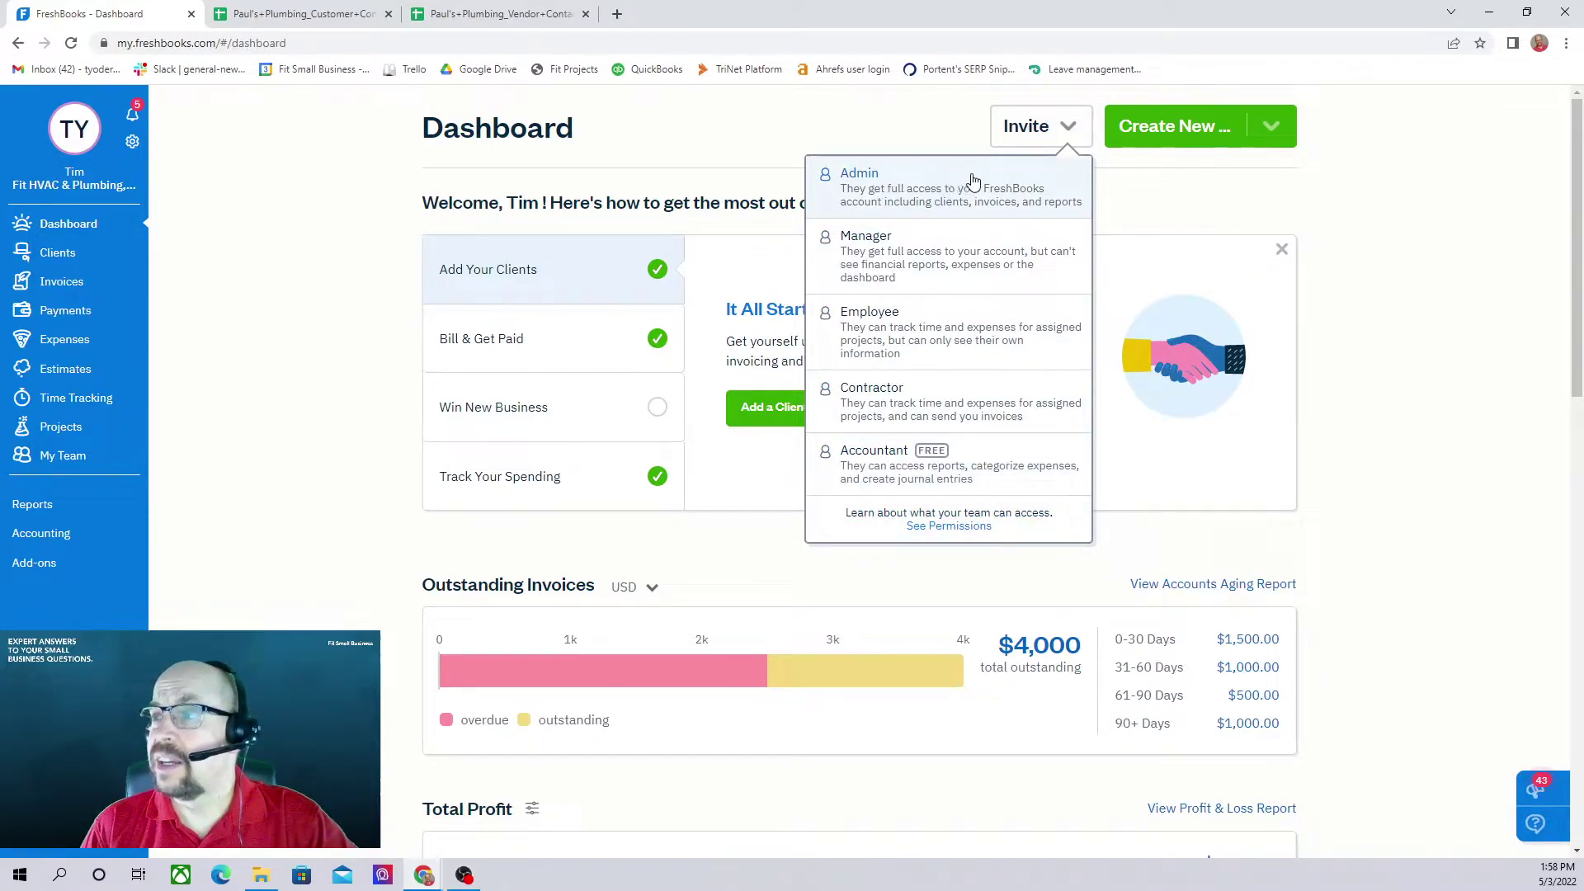
{"action": "left_click", "coordinate": [945, 530]}
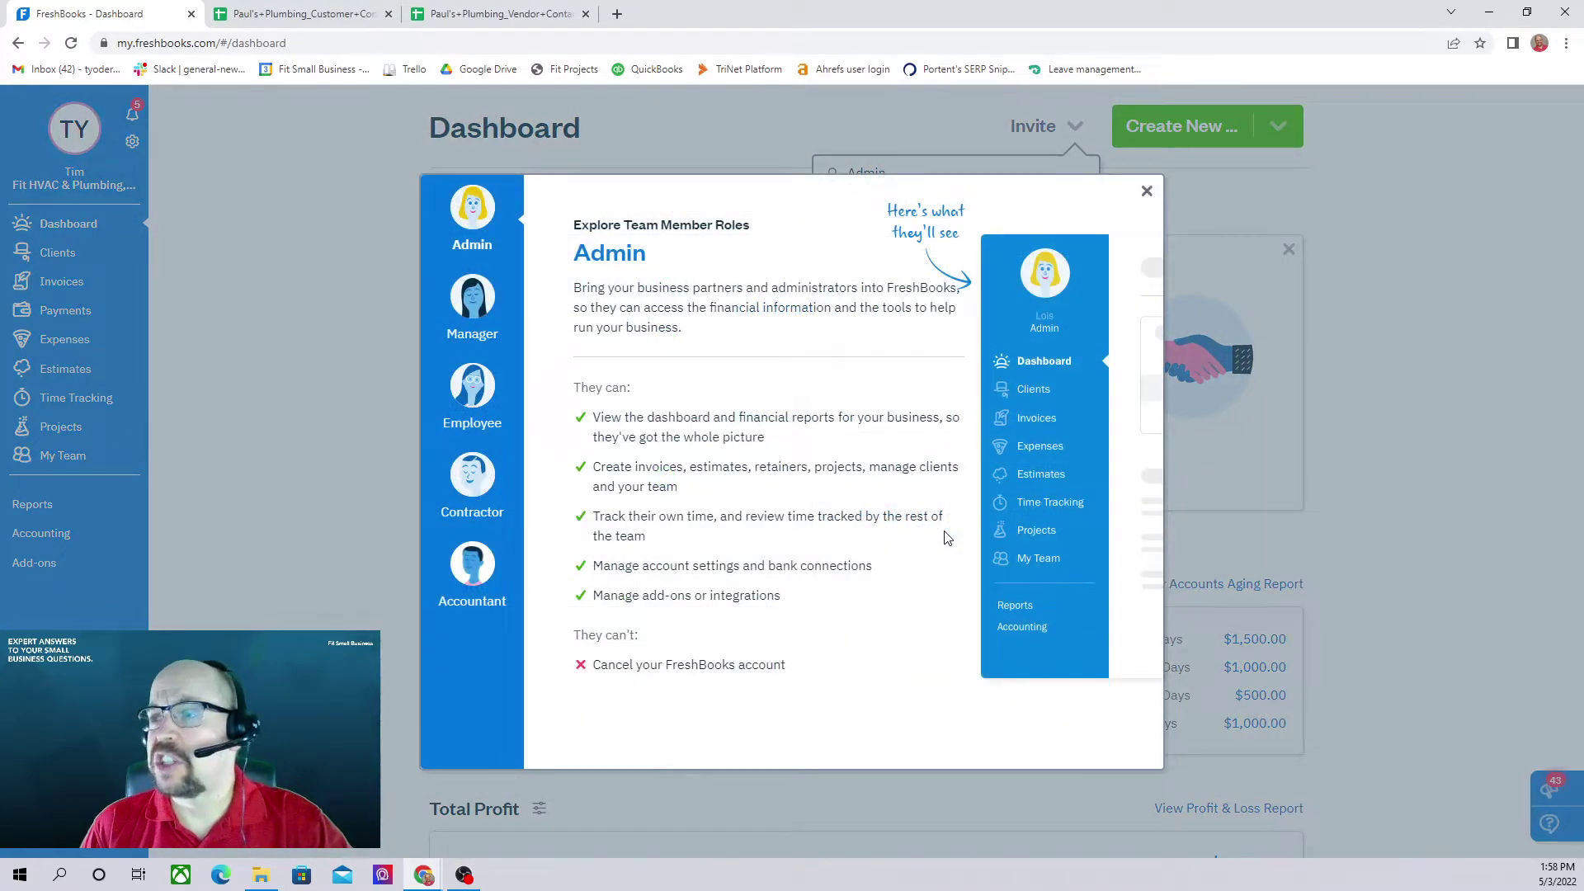
{"action": "left_click", "coordinate": [474, 320]}
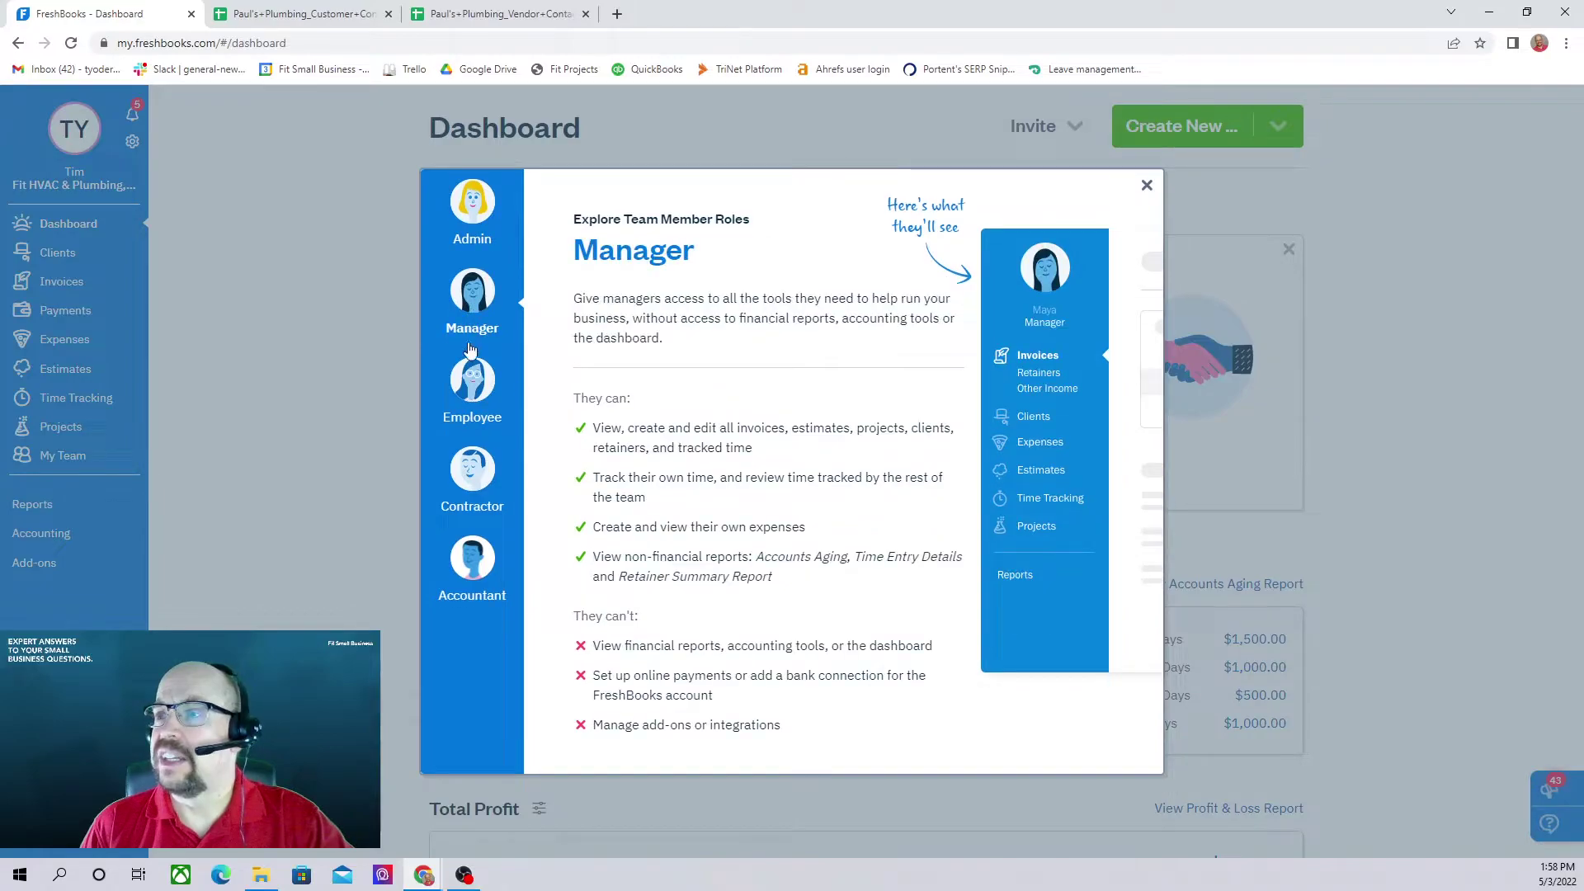
{"action": "left_click", "coordinate": [471, 570]}
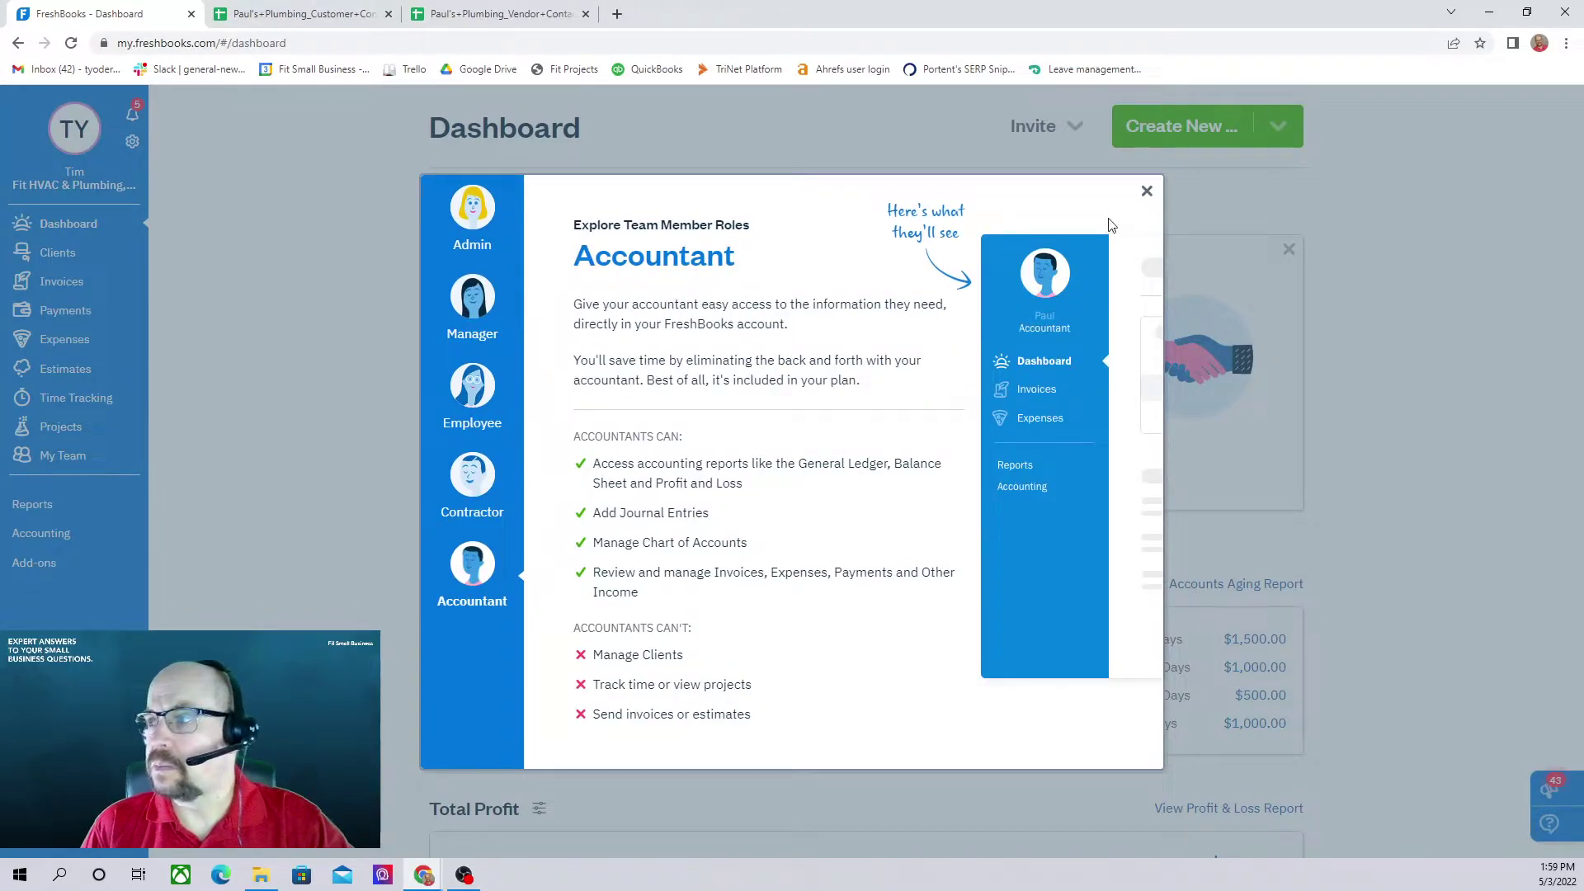
{"action": "left_click", "coordinate": [1147, 190]}
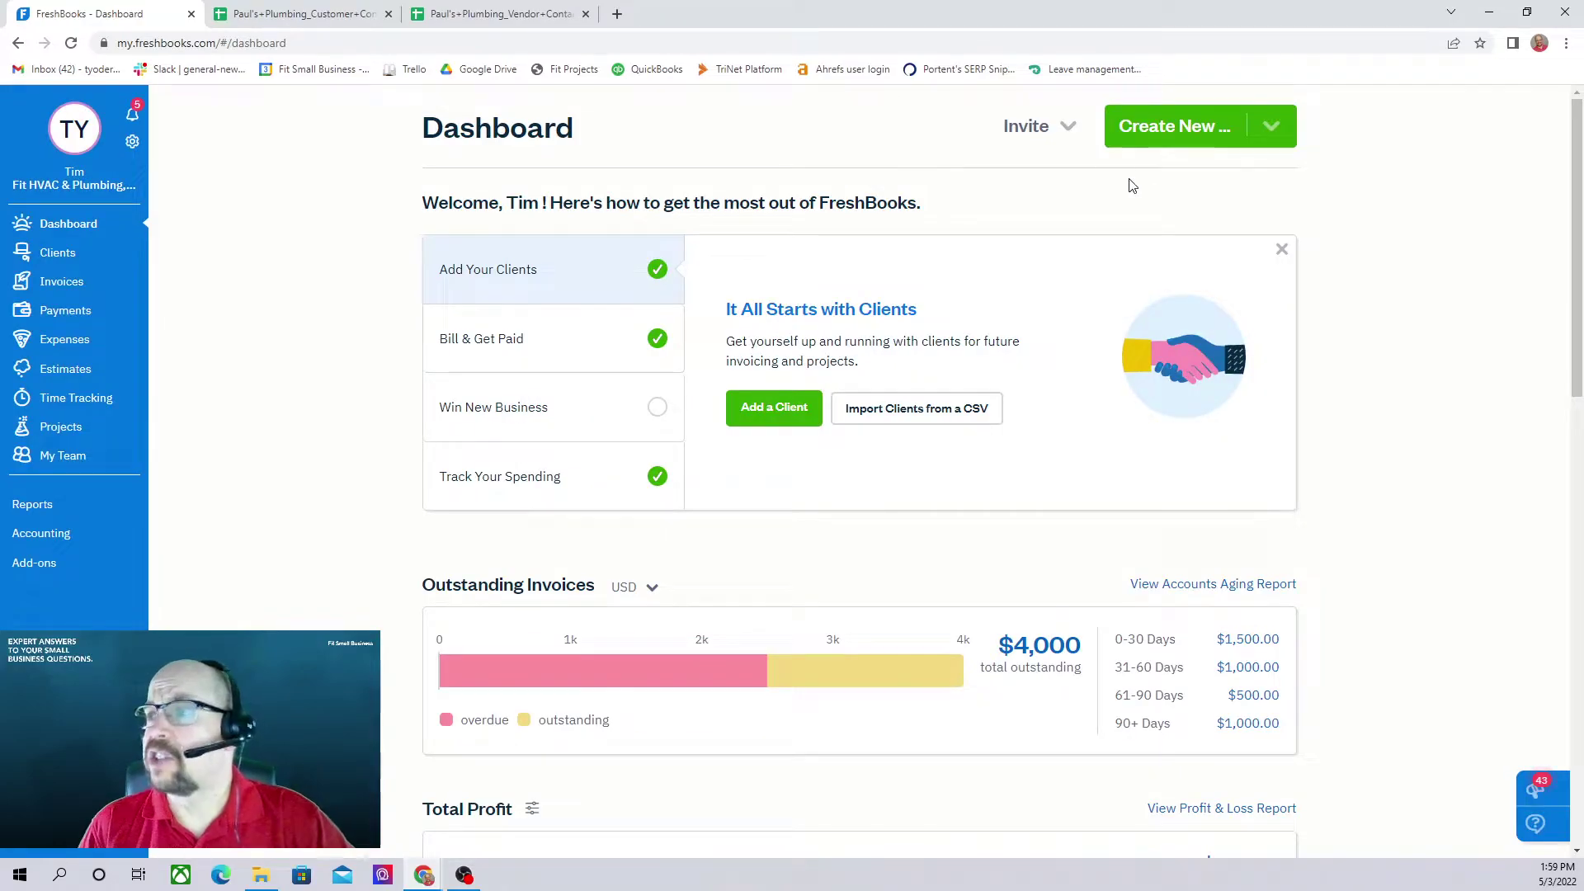
View the invitation form for an Admin team member and dismiss it without inviting anyone.
{"action": "left_click", "coordinate": [1066, 126]}
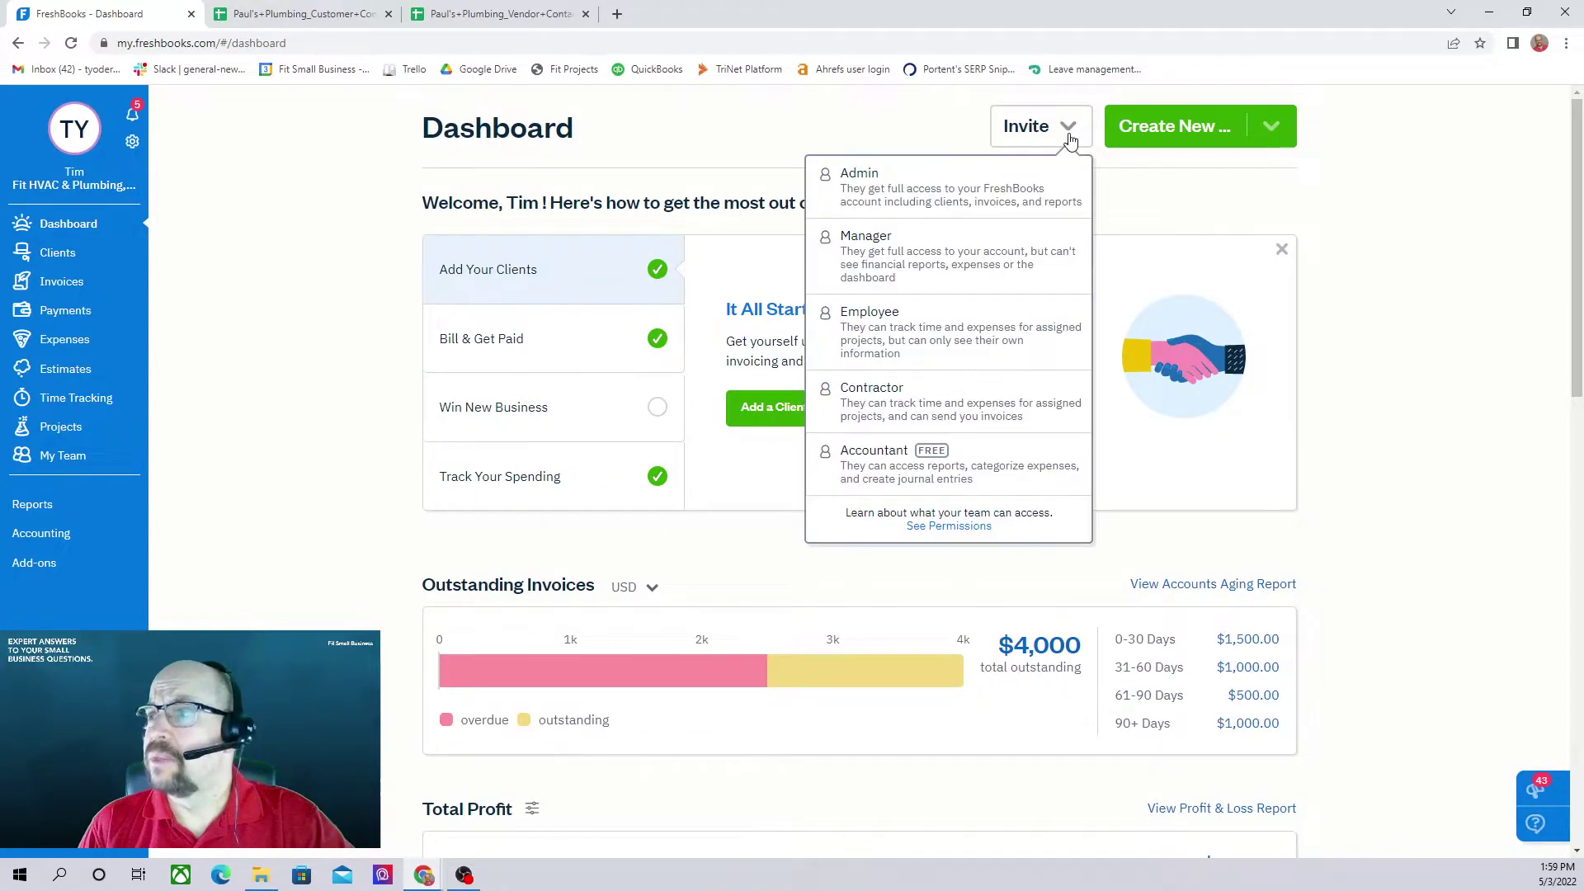
{"action": "left_click", "coordinate": [922, 202]}
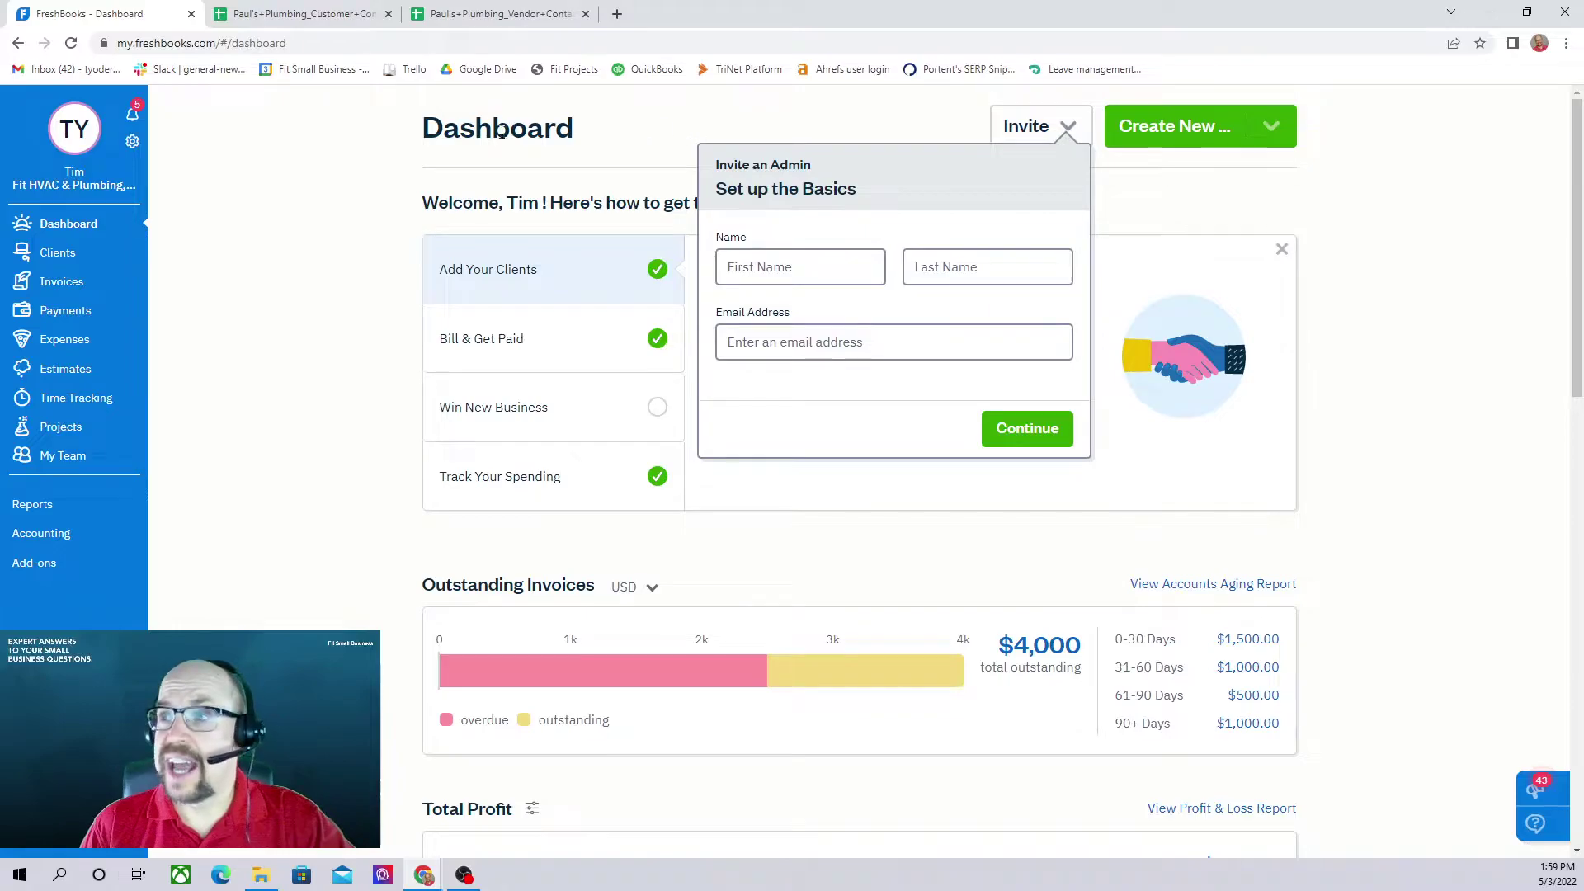
{"action": "left_click", "coordinate": [324, 249]}
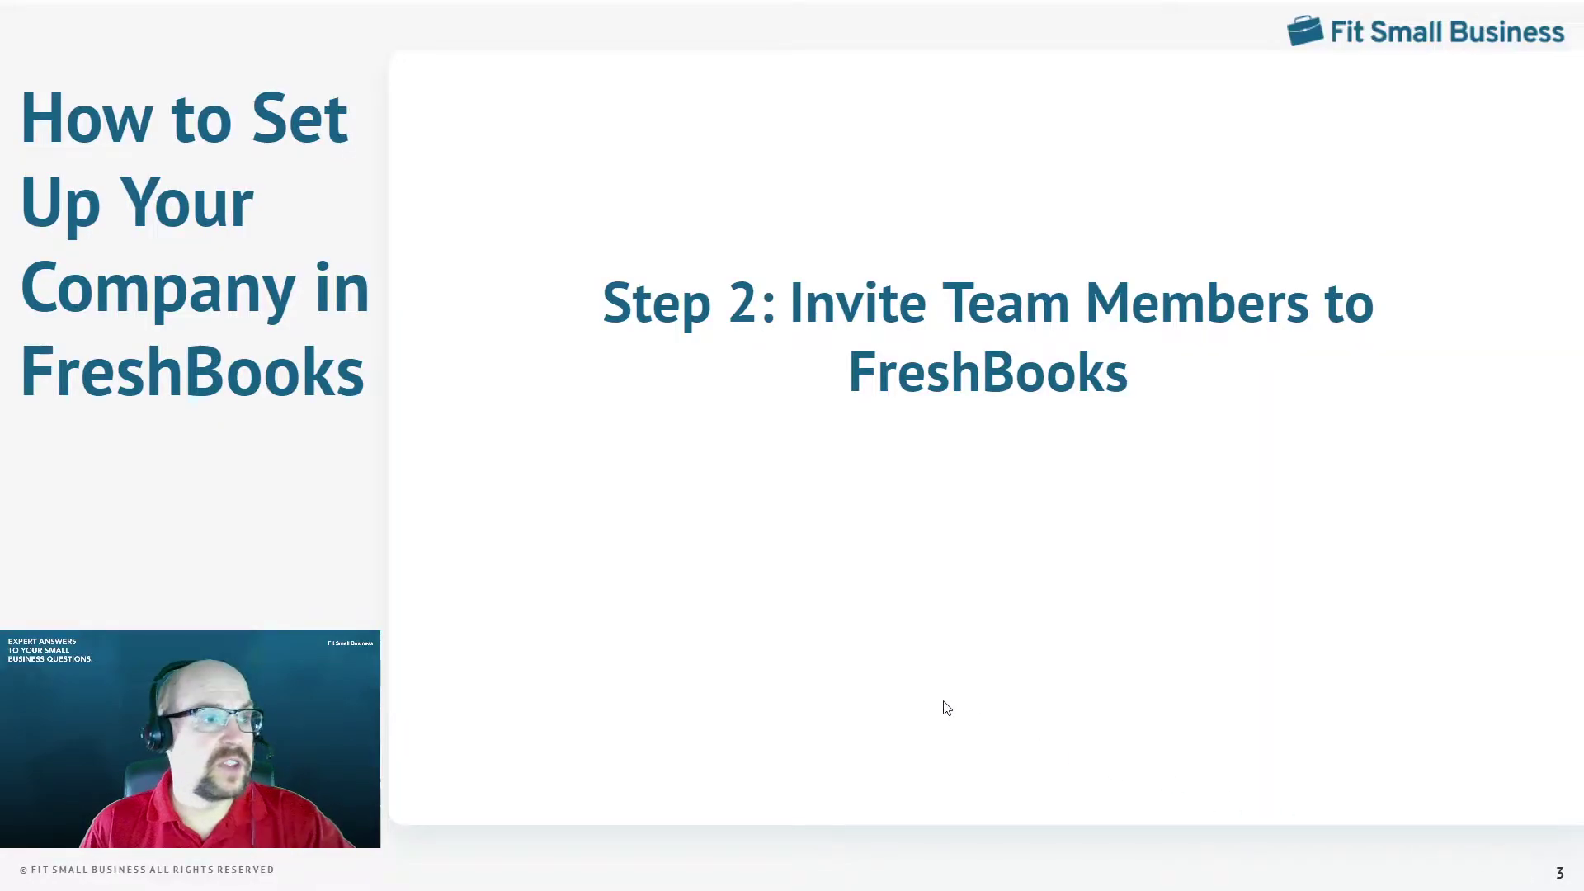
{"action": "left_click", "coordinate": [846, 642]}
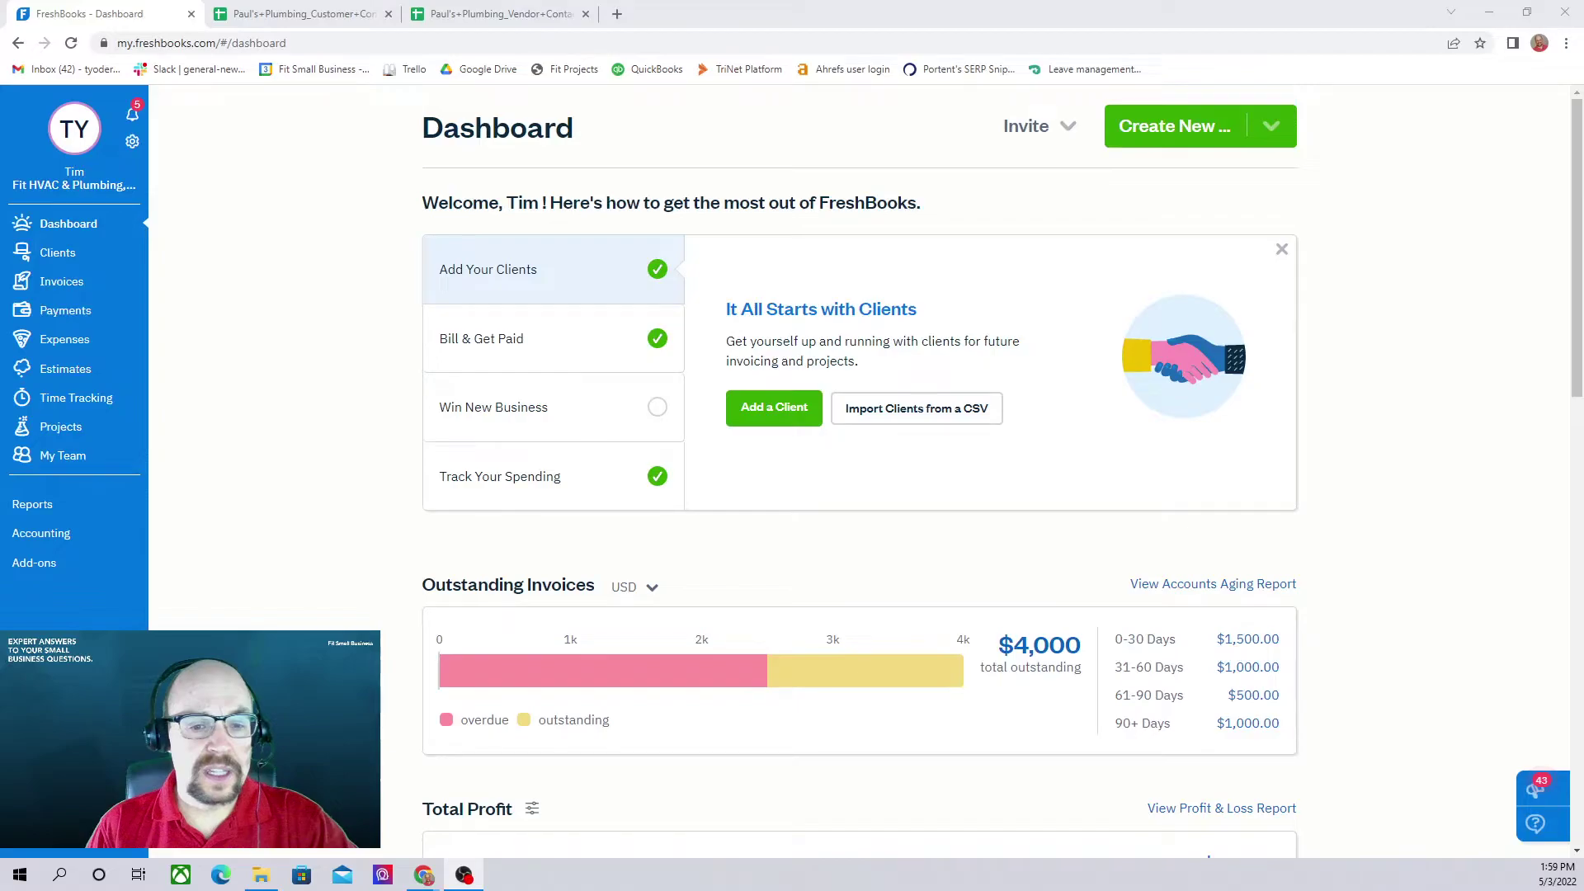
Open the Chart of Accounts in the accounting section and examine its parent accounts, sub-accounts, account numbers and types.
{"action": "left_click", "coordinate": [40, 534]}
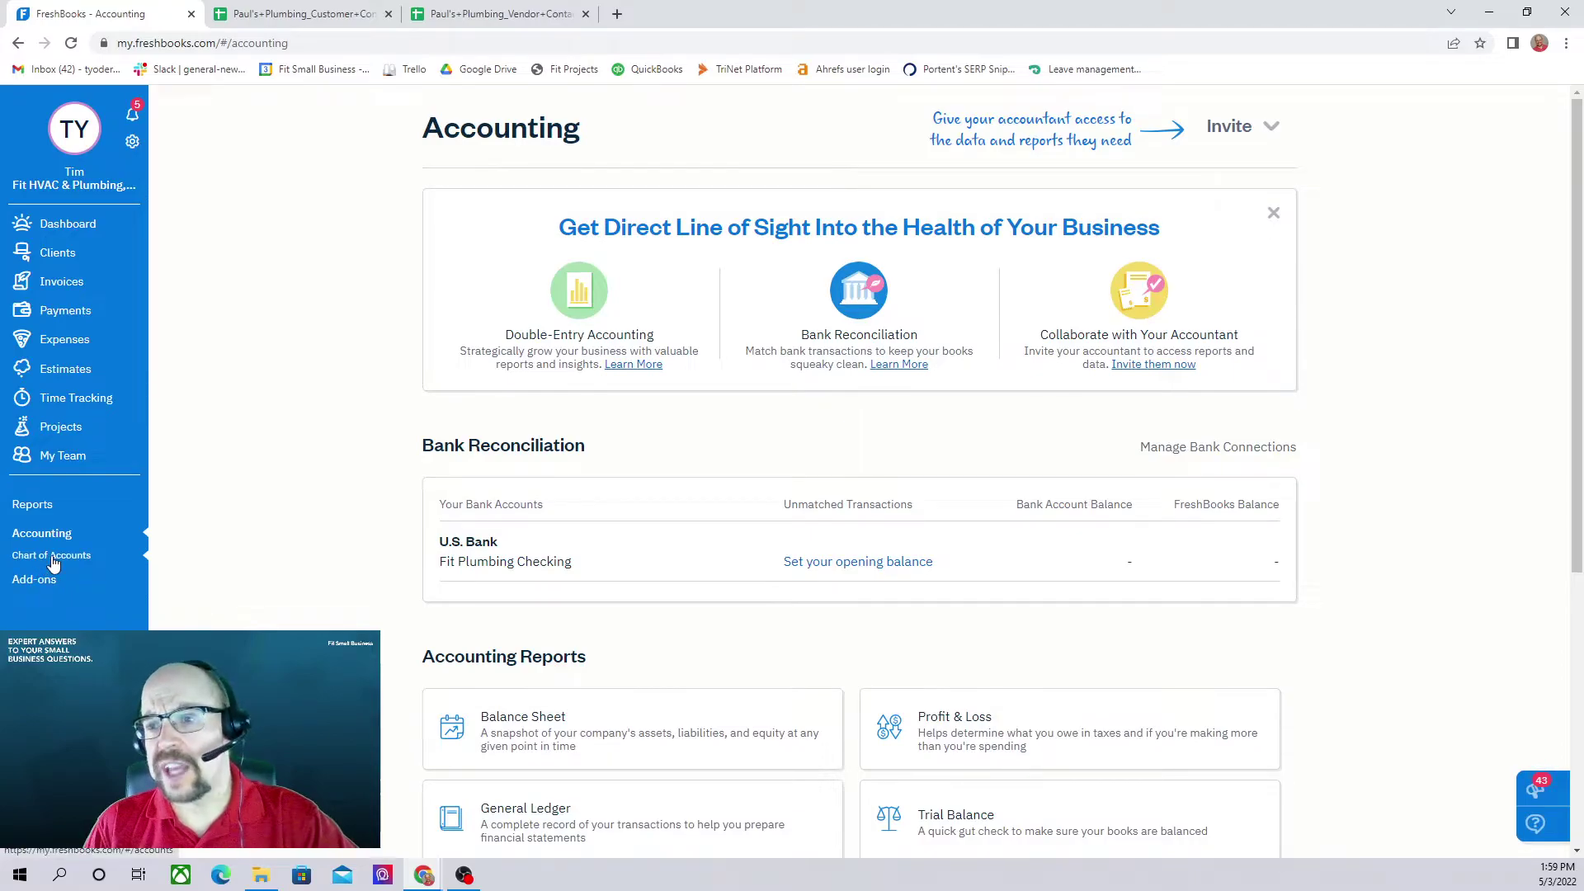
{"action": "left_click", "coordinate": [53, 564]}
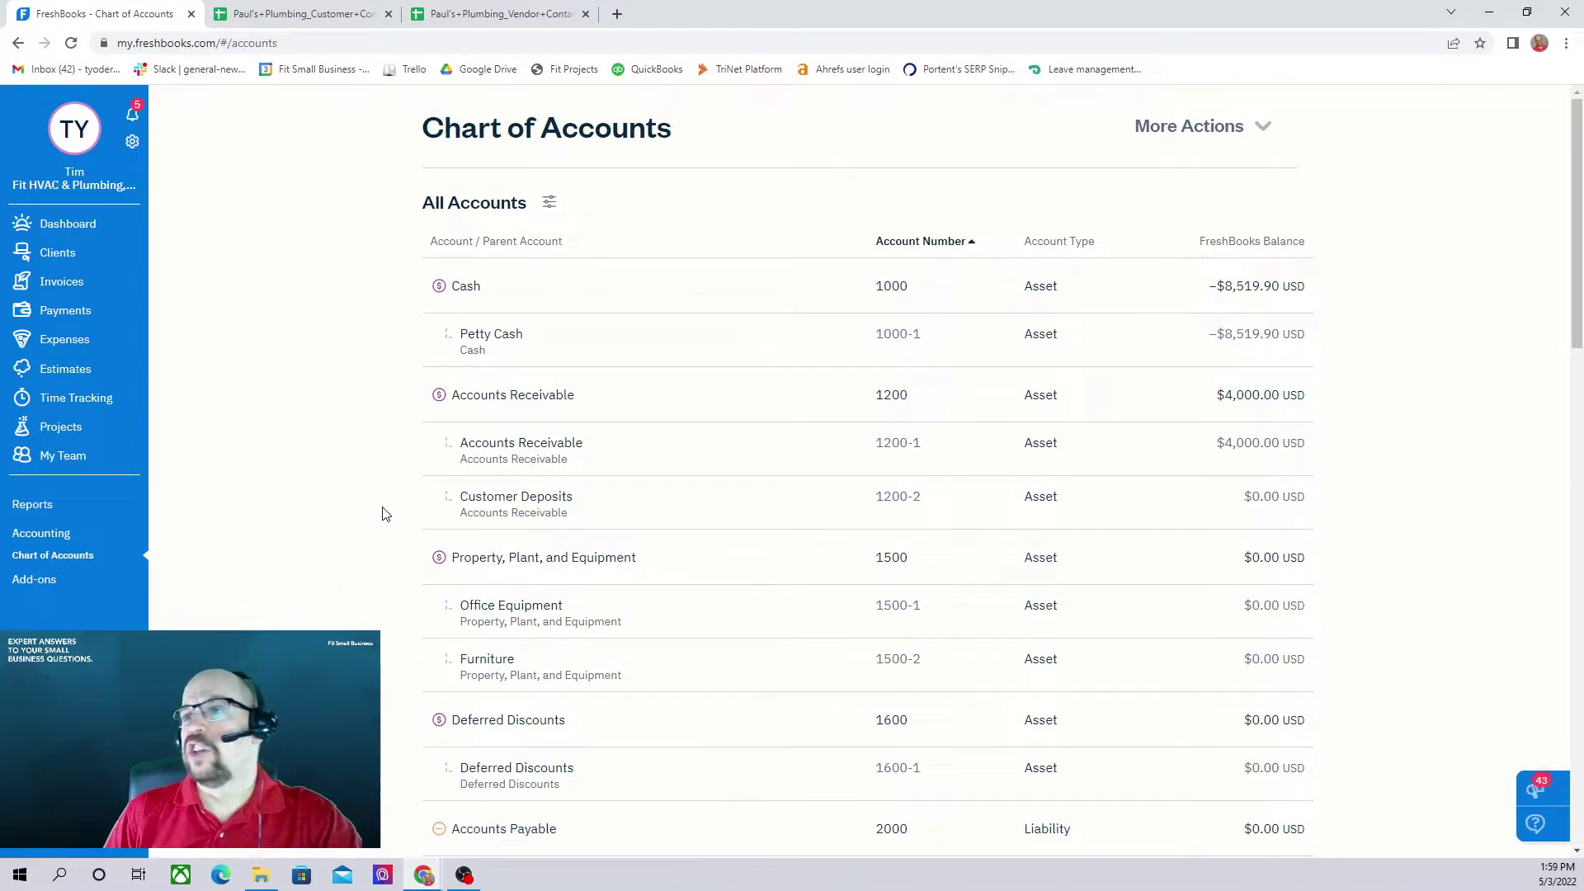
{"action": "scroll", "coordinate": [382, 314], "scroll_direction": "down", "scroll_amount": 3}
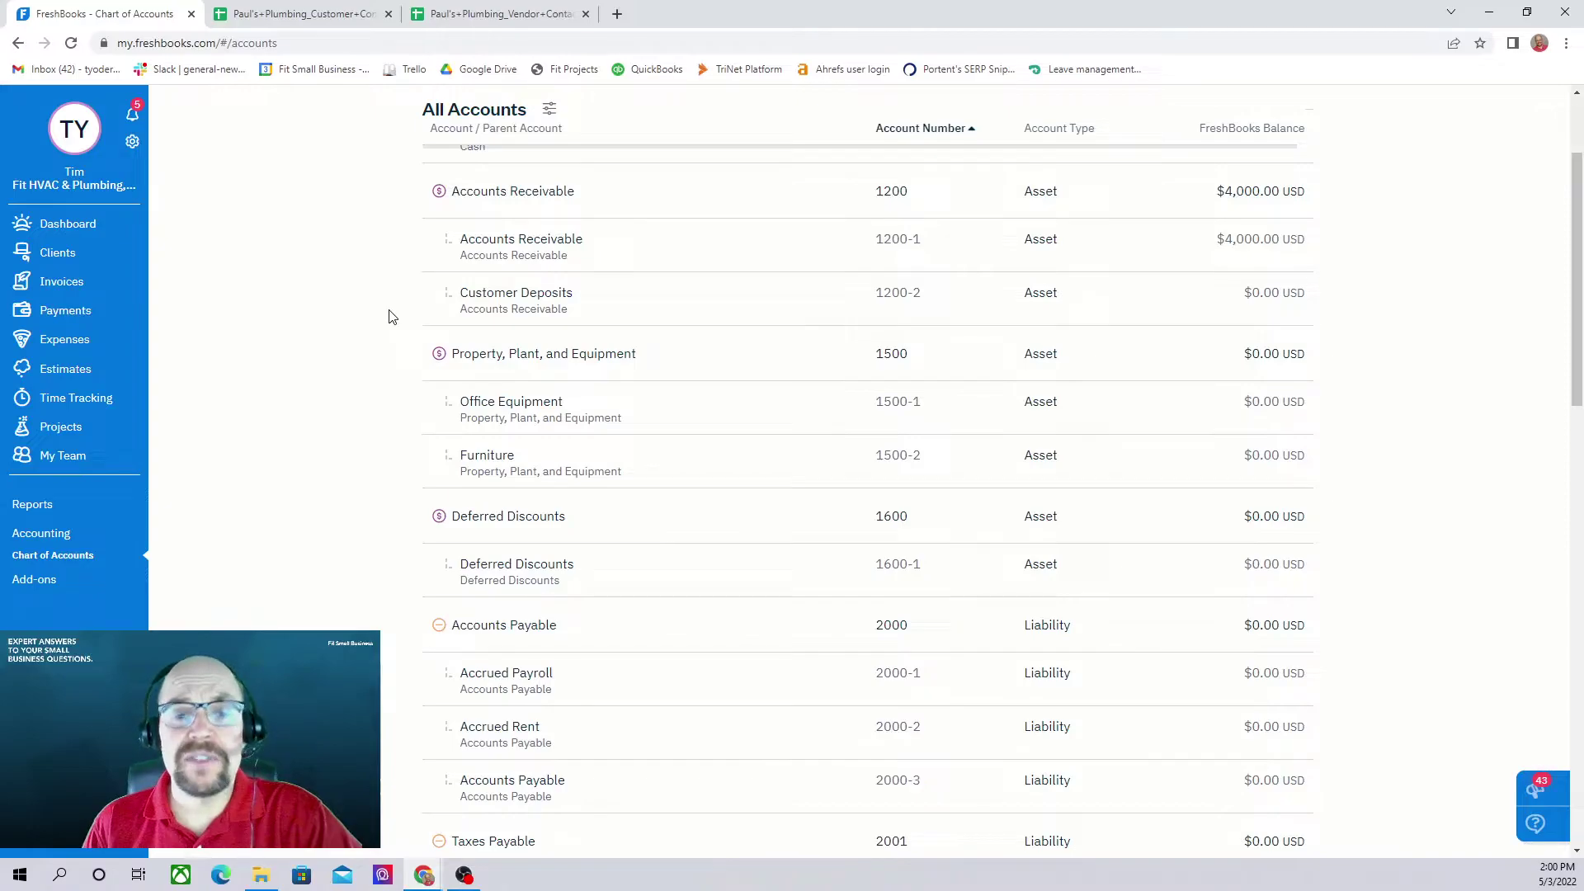
{"action": "scroll", "coordinate": [392, 317], "scroll_direction": "up", "scroll_amount": 1}
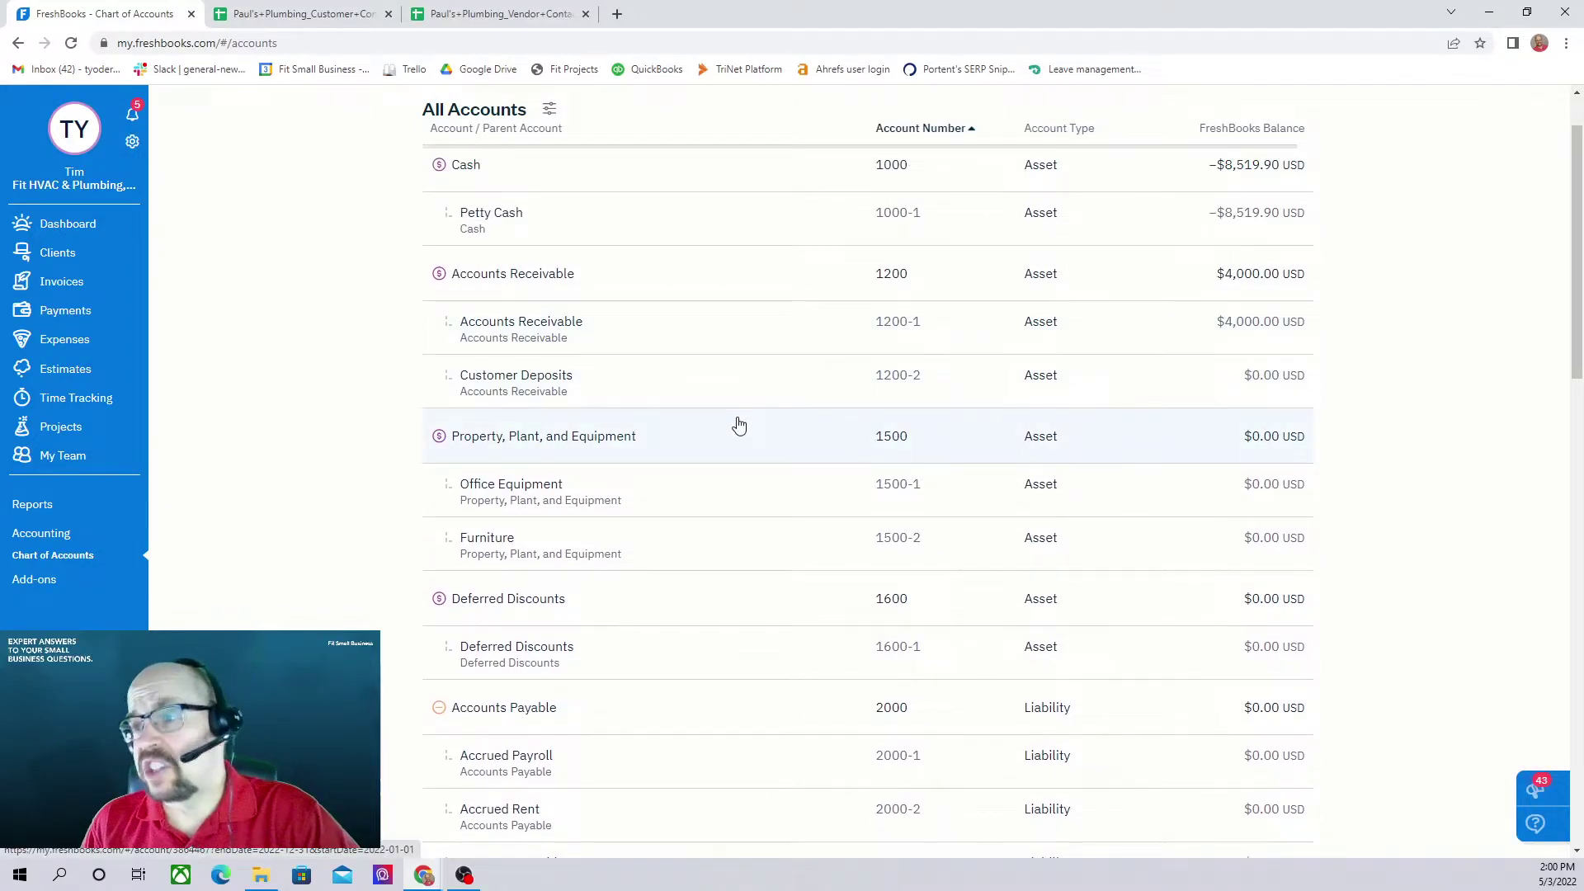
{"action": "scroll", "coordinate": [739, 424], "scroll_direction": "down", "scroll_amount": 1}
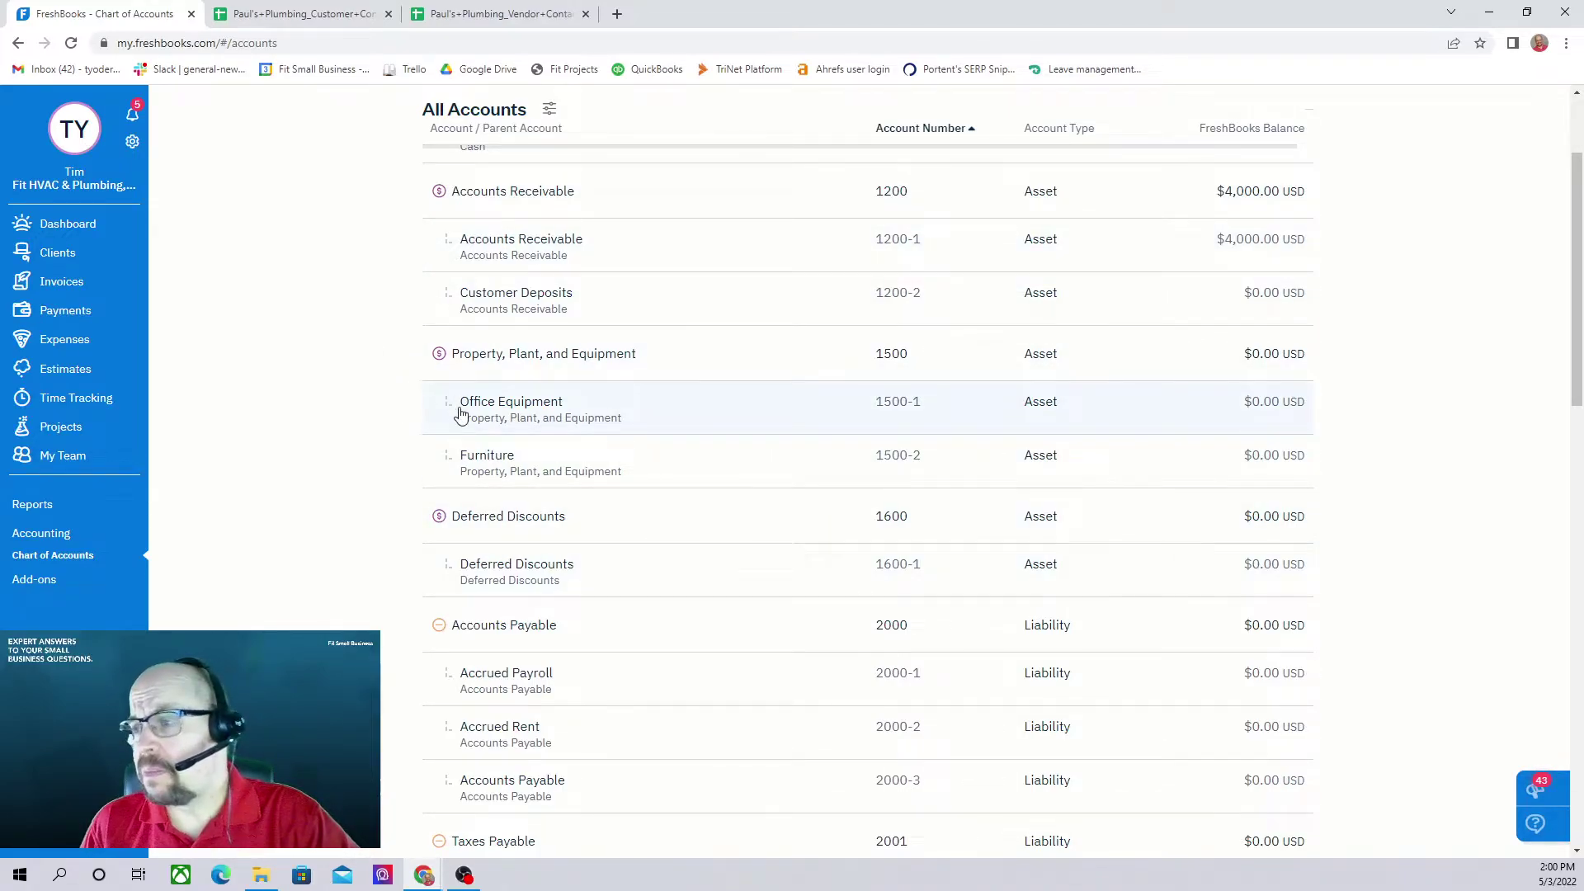
{"action": "scroll", "coordinate": [603, 371], "scroll_direction": "down", "scroll_amount": 10}
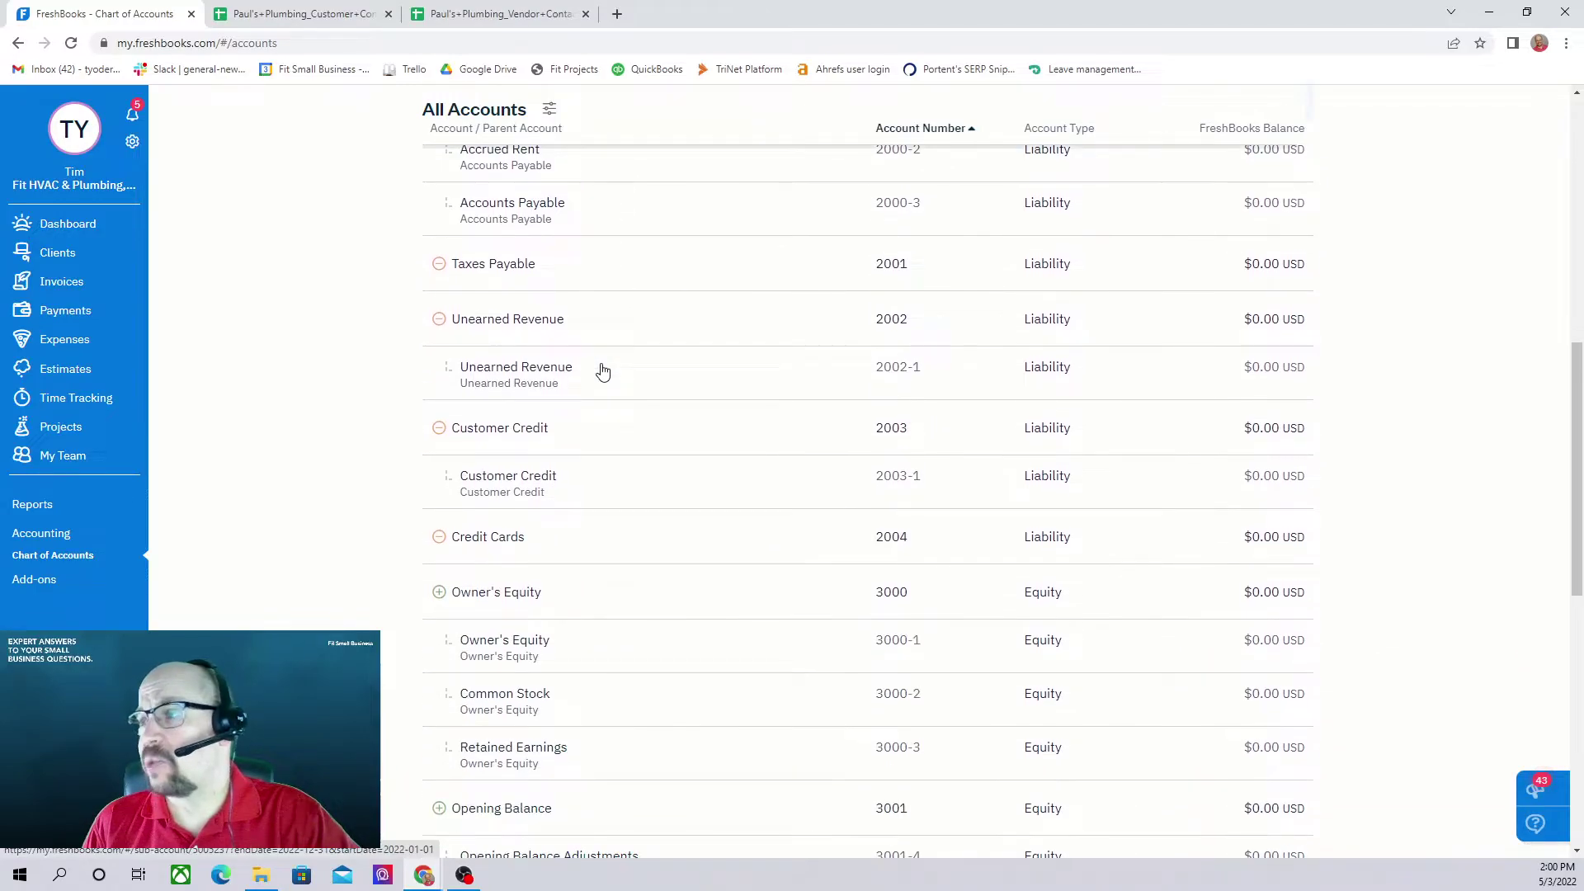
{"action": "scroll", "coordinate": [603, 372], "scroll_direction": "down", "scroll_amount": 2}
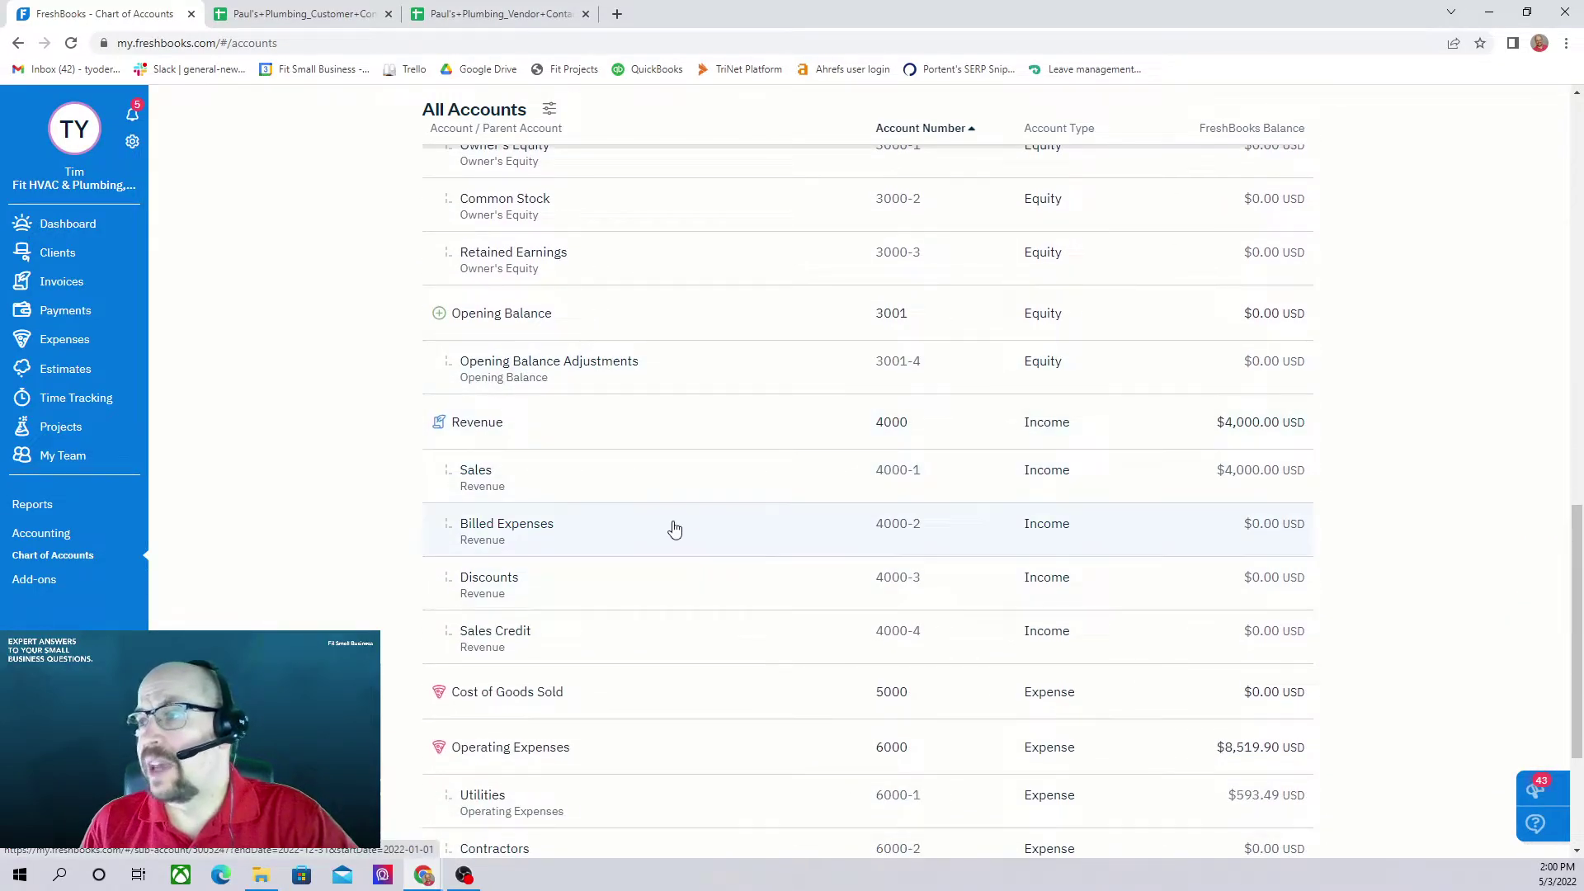
{"action": "scroll", "coordinate": [674, 528], "scroll_direction": "up", "scroll_amount": 12}
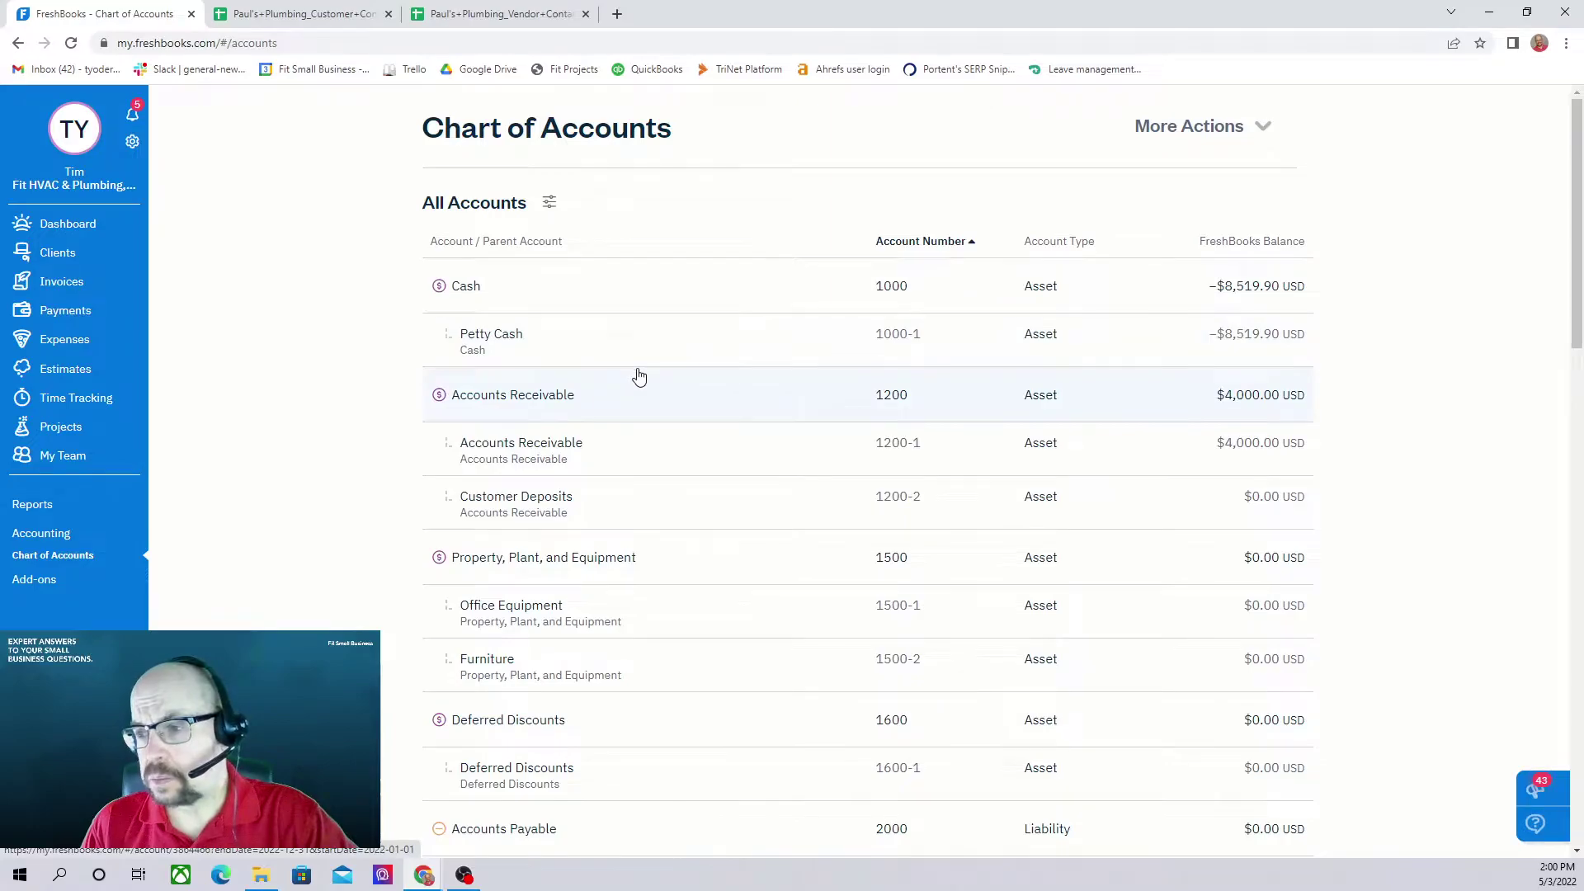
{"action": "scroll", "coordinate": [639, 377], "scroll_direction": "down", "scroll_amount": 15}
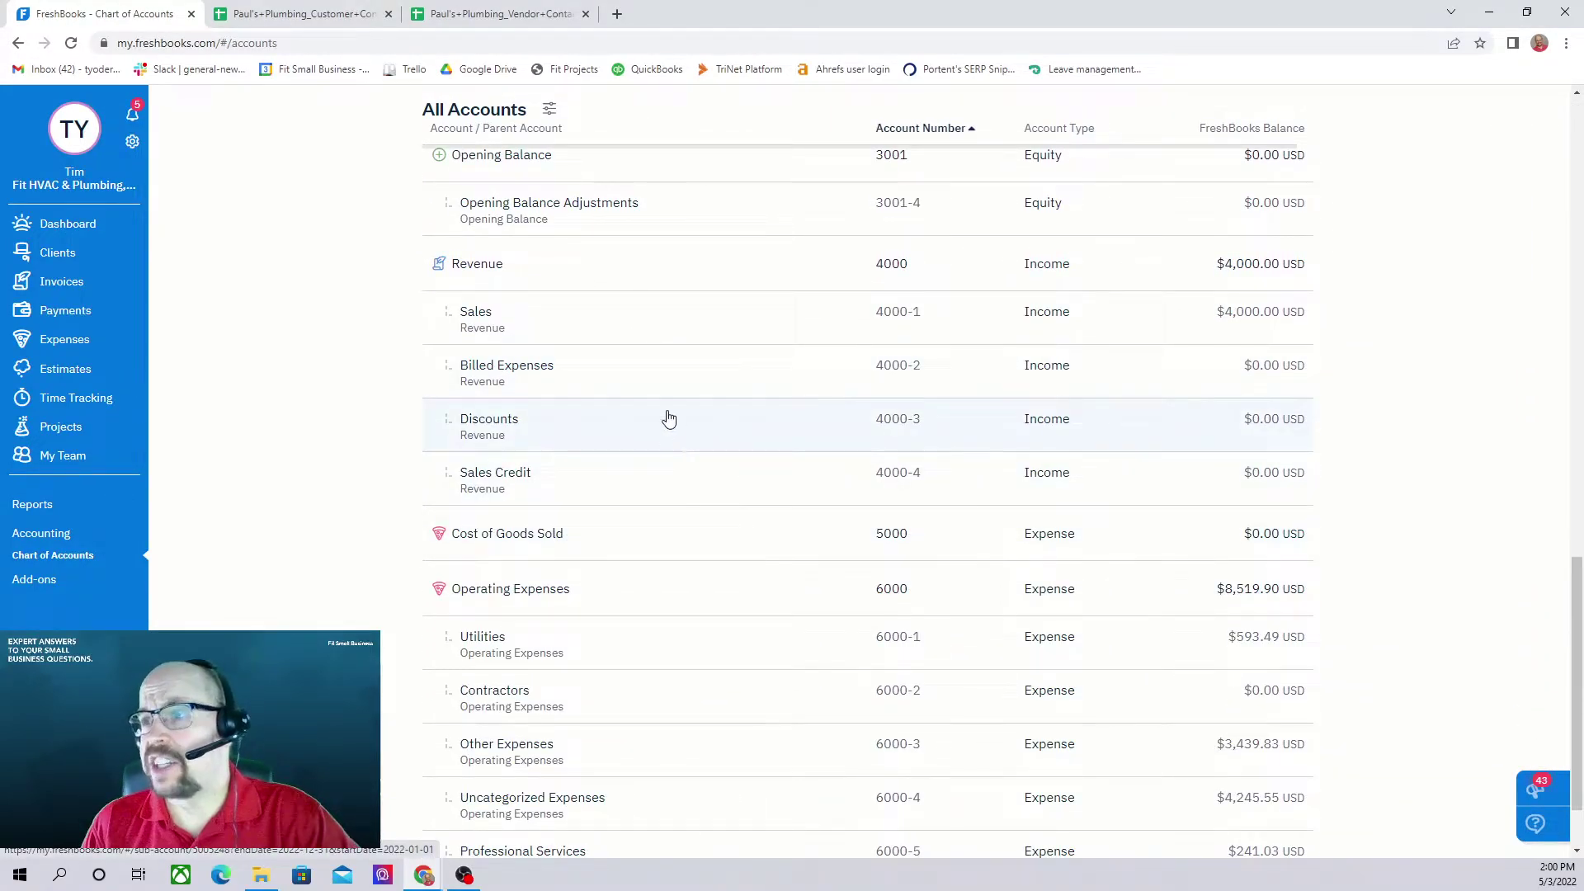
{"action": "scroll", "coordinate": [652, 338], "scroll_direction": "up", "scroll_amount": 2}
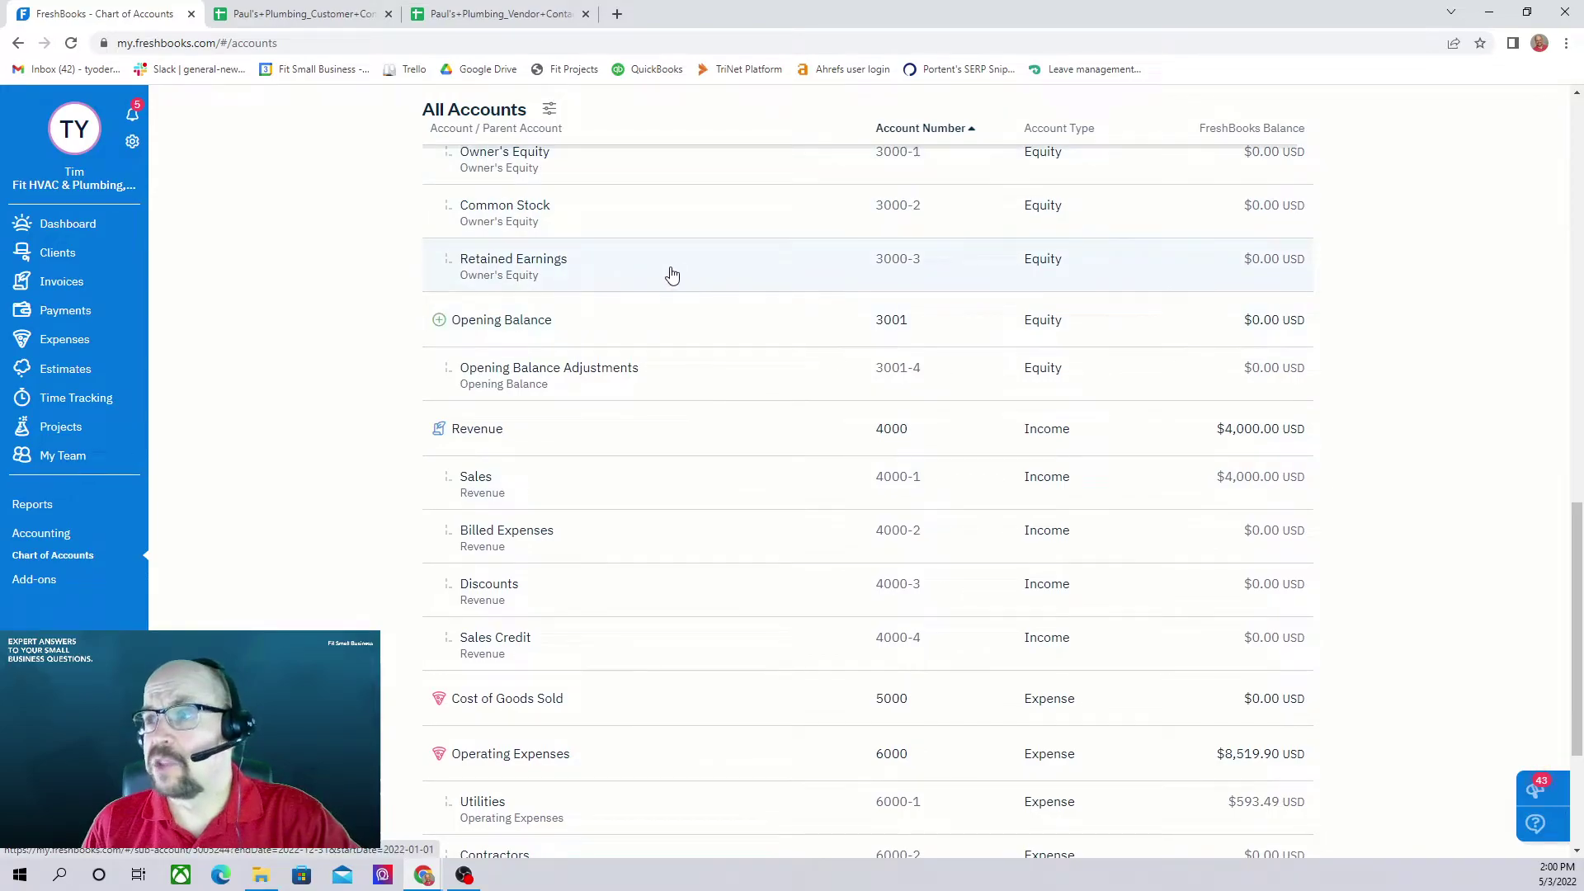
{"action": "scroll", "coordinate": [742, 284], "scroll_direction": "up", "scroll_amount": 9}
{"action": "scroll", "coordinate": [787, 291], "scroll_direction": "down", "scroll_amount": 8}
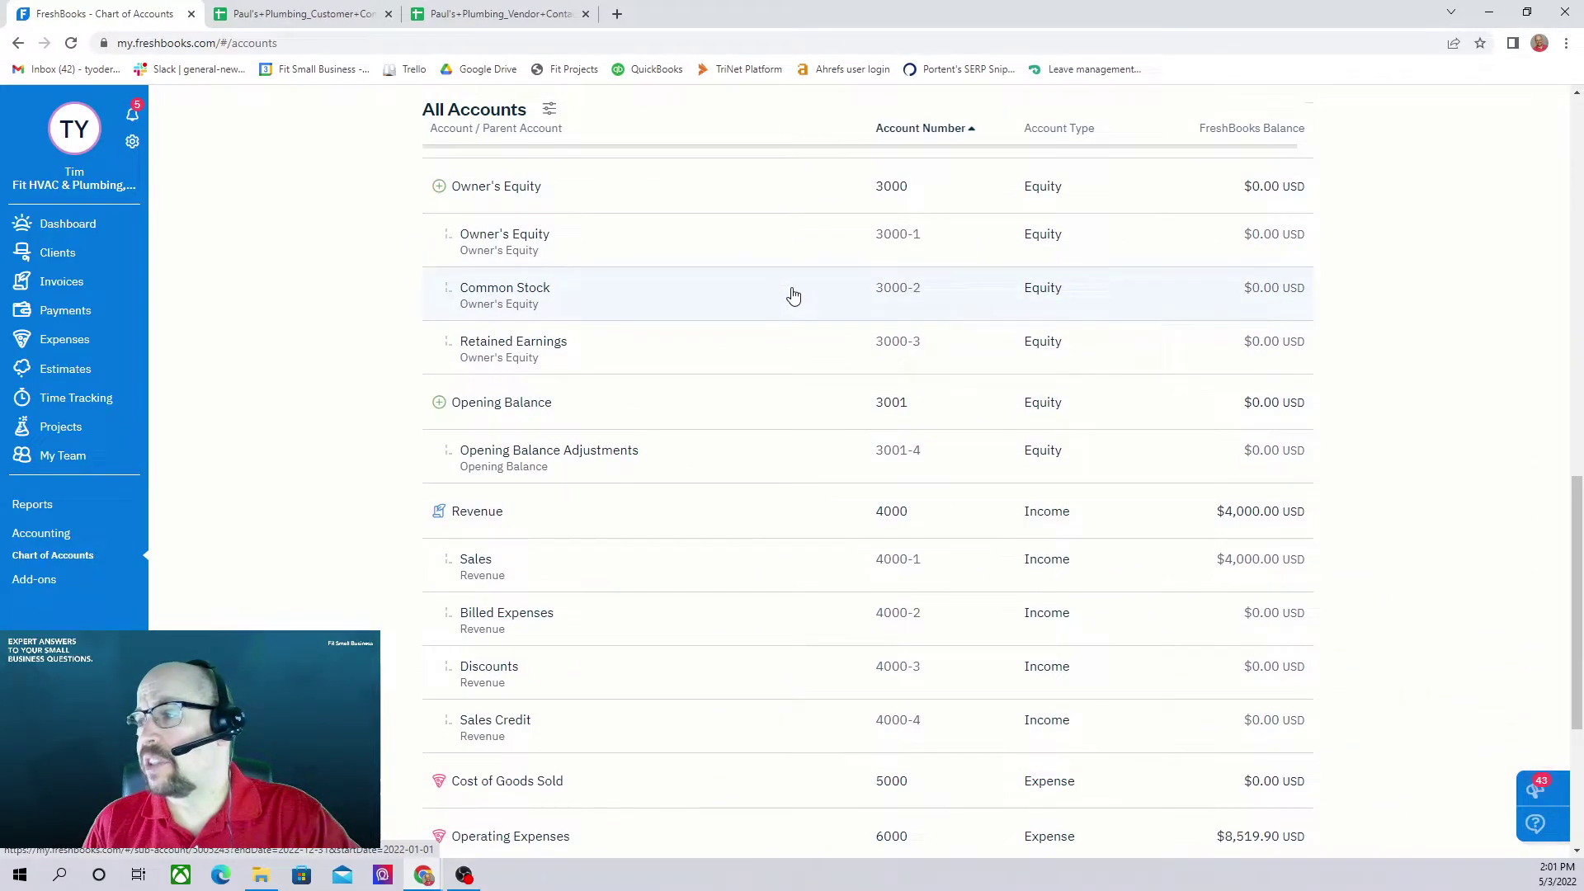
Examine the equity, revenue, cost of goods sold, operating expense and tax accounts in the Chart of Accounts.
{"action": "scroll", "coordinate": [734, 434], "scroll_direction": "down", "scroll_amount": 2}
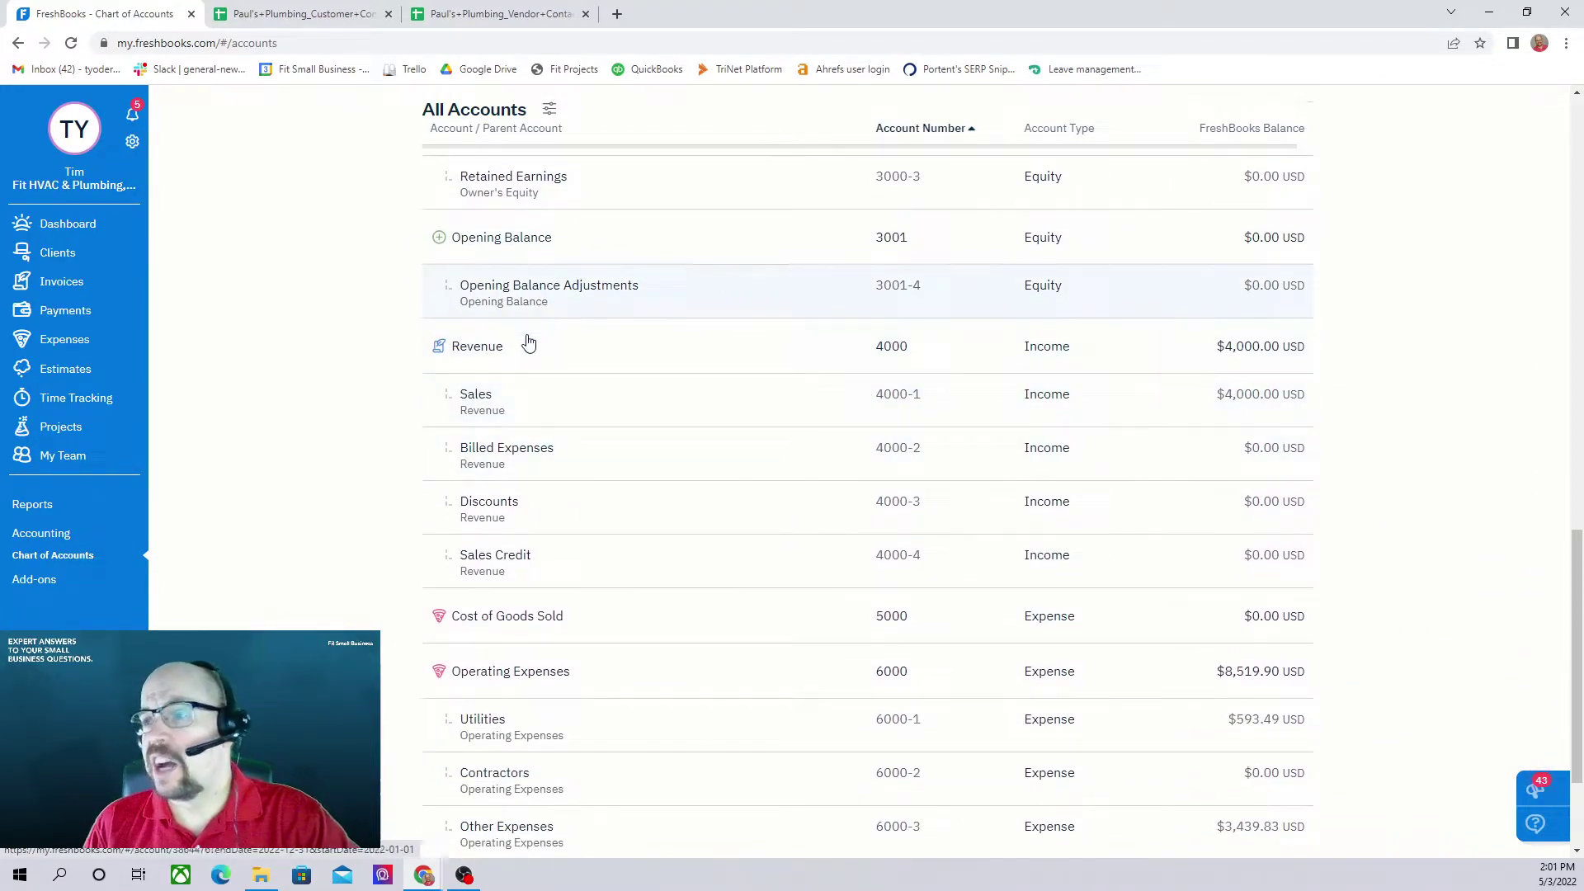
{"action": "scroll", "coordinate": [701, 578], "scroll_direction": "down", "scroll_amount": 2}
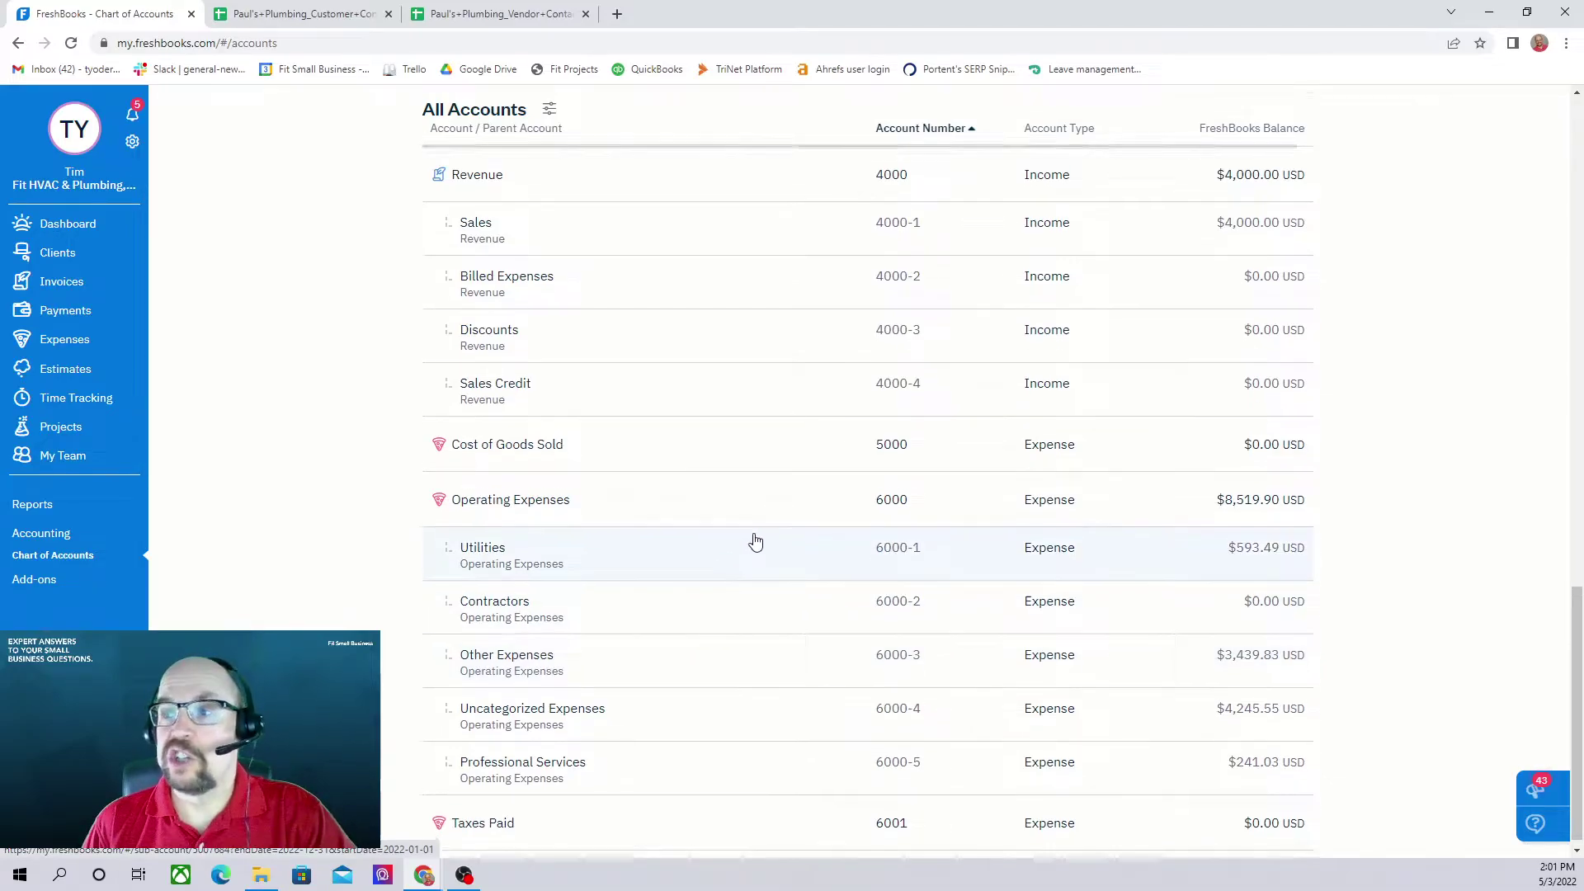
{"action": "scroll", "coordinate": [753, 545], "scroll_direction": "down", "scroll_amount": 1}
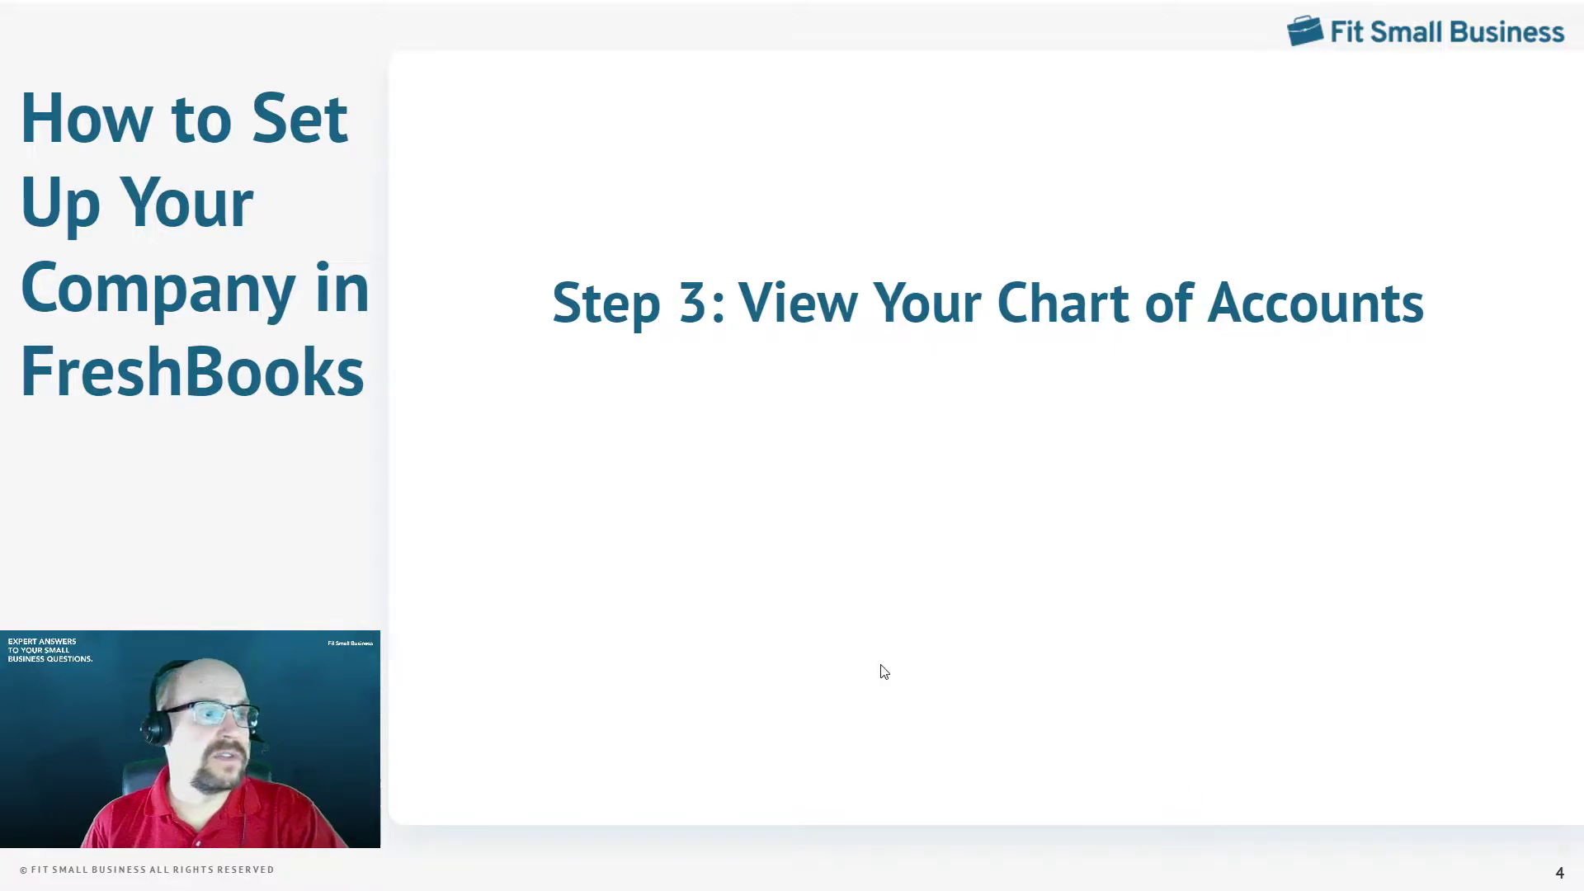
{"action": "key", "text": "Right"}
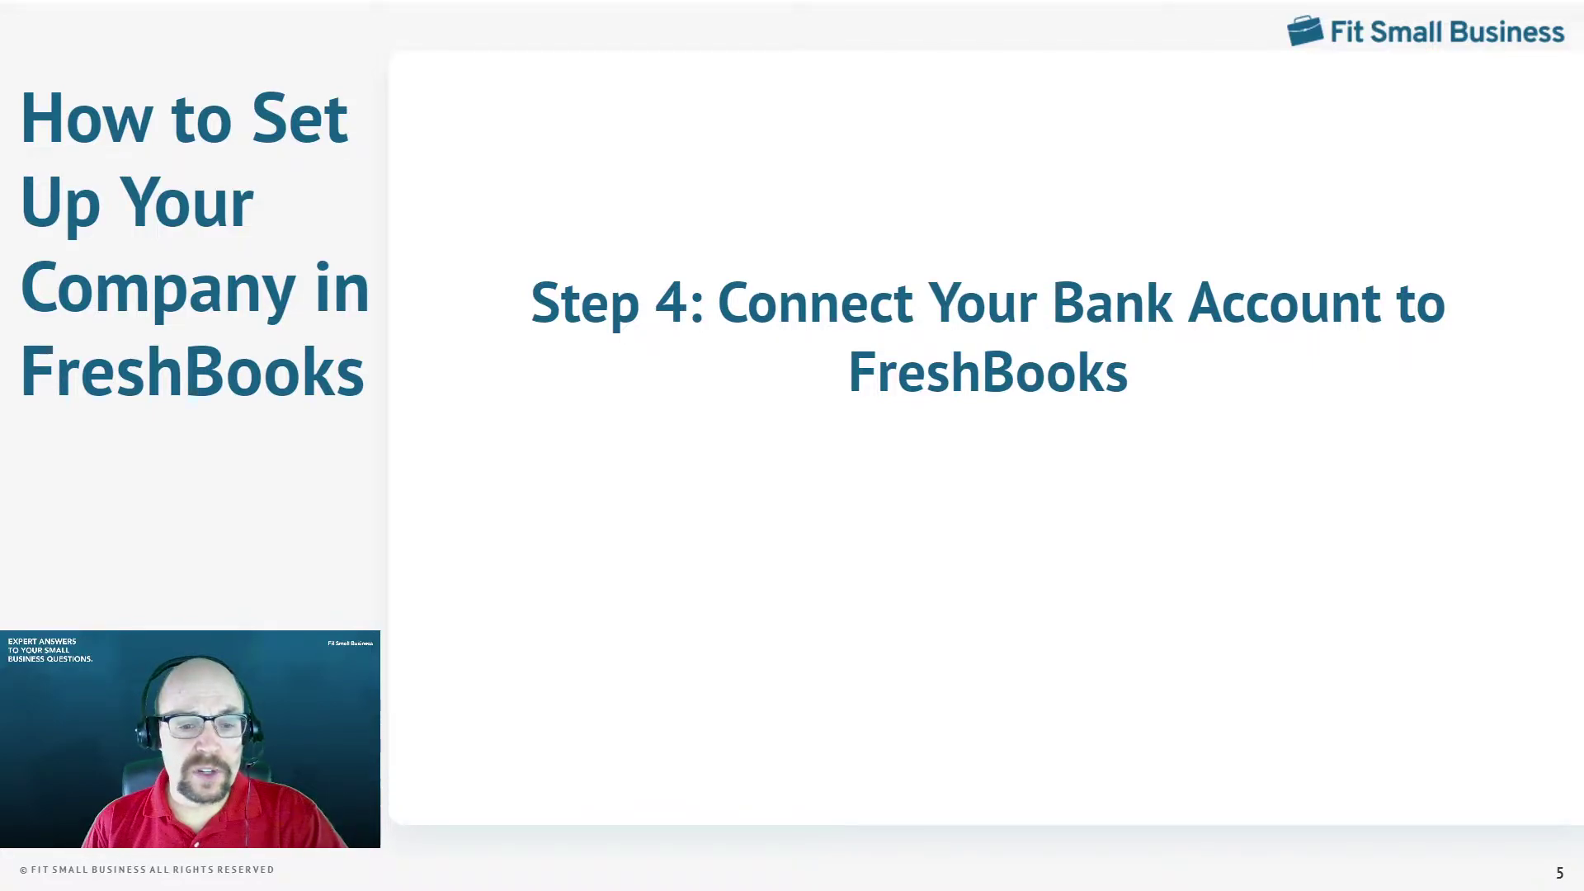
Switch back to FreshBooks in the browser and open the Bank Connections page.
{"action": "key", "text": "alt+Tab"}
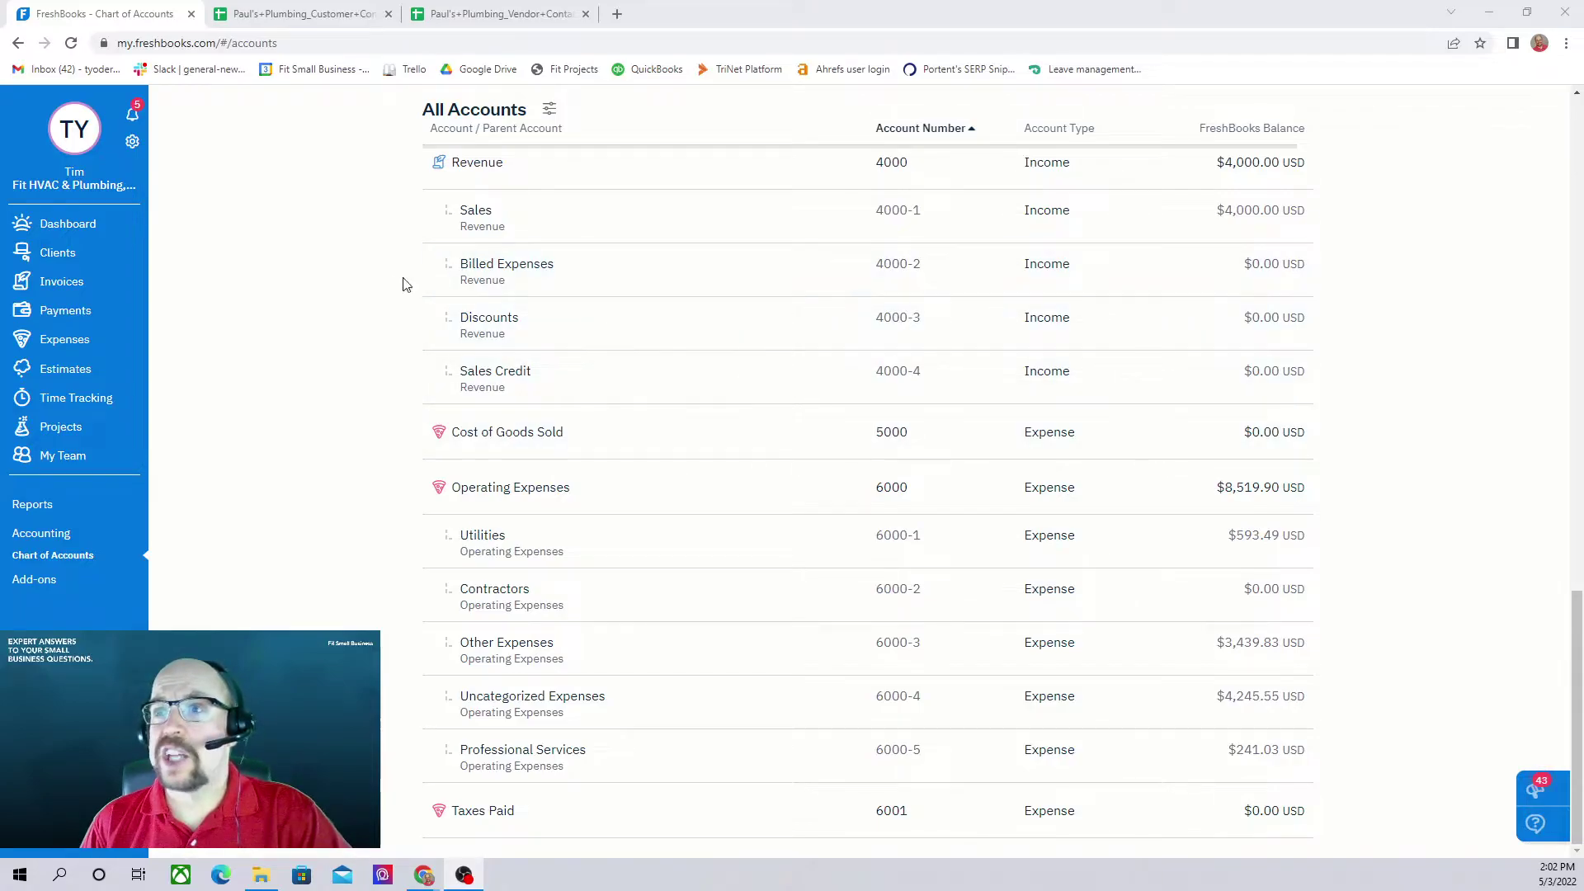
{"action": "left_click", "coordinate": [133, 144]}
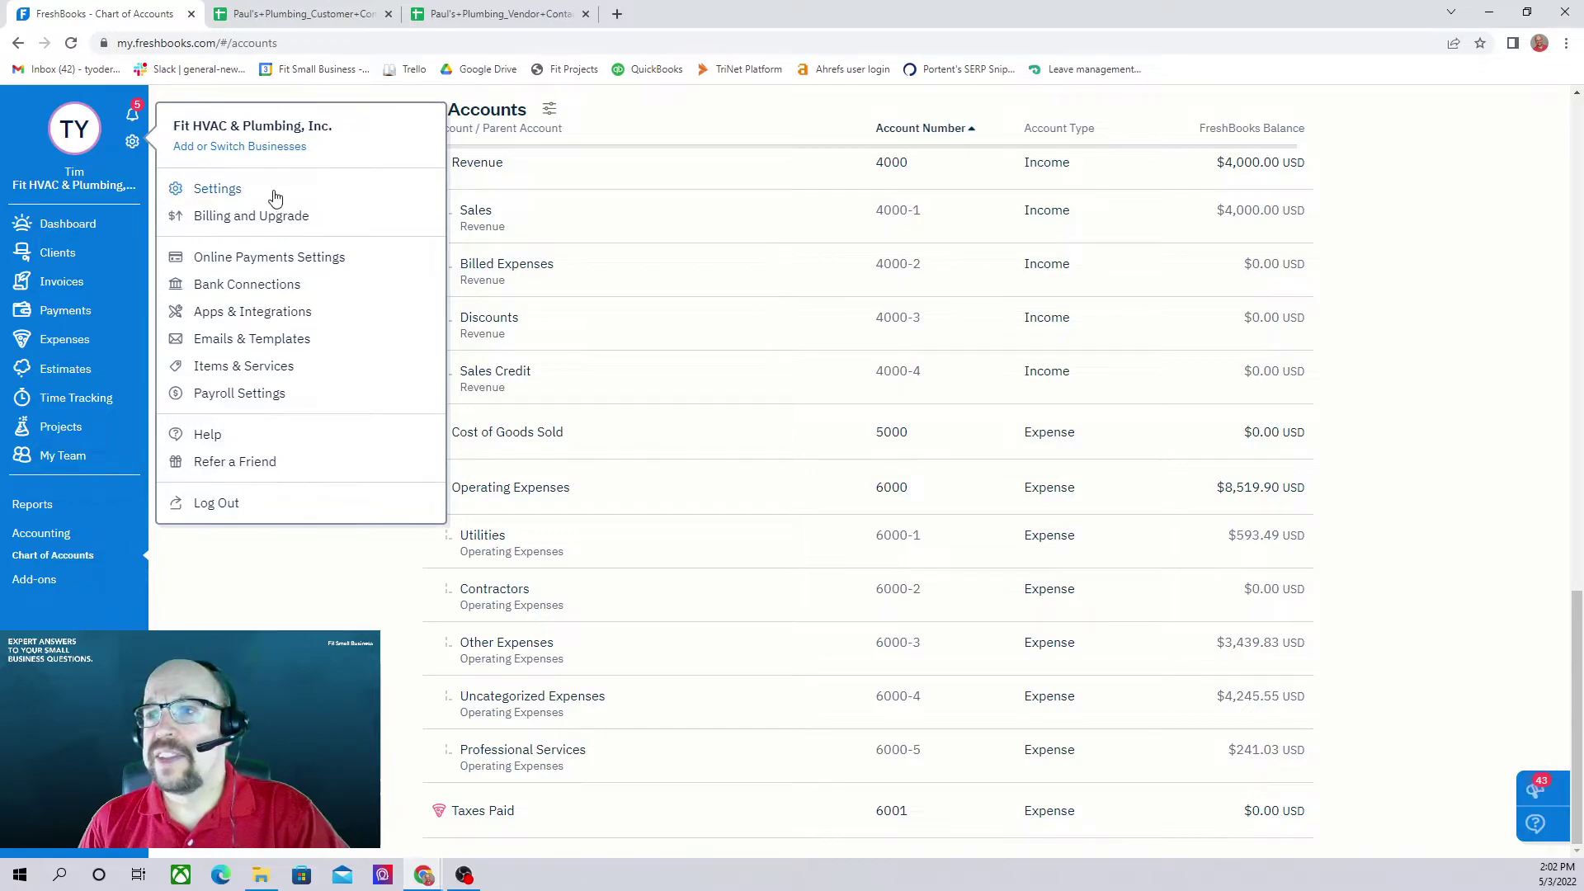
{"action": "left_click", "coordinate": [279, 287]}
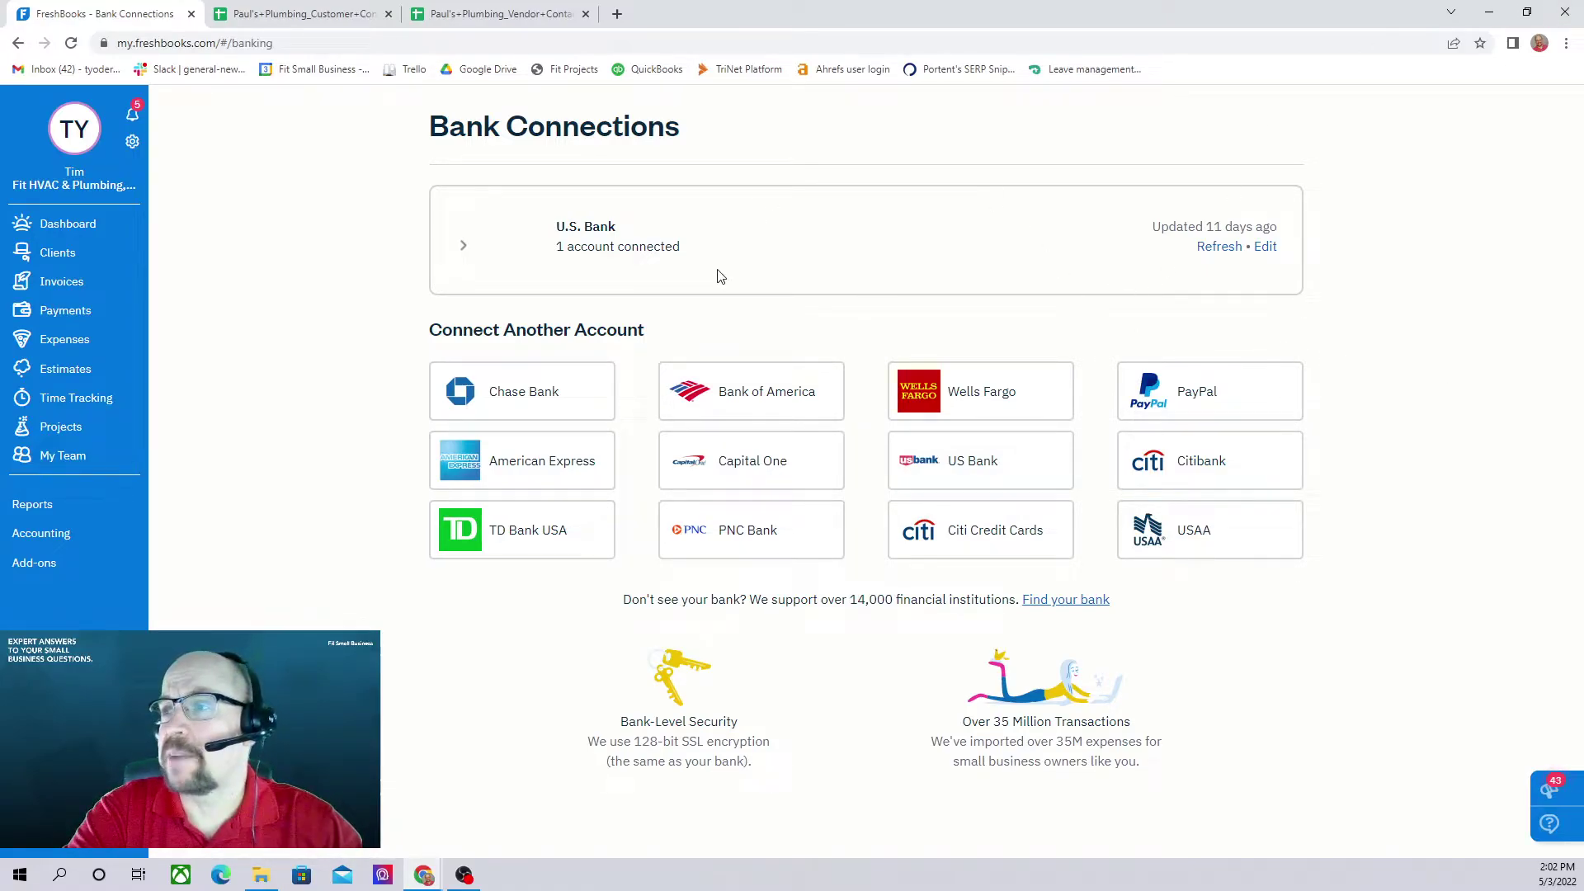
View the Bank of America connection process up to the bank's sign-in window, and cancel it without entering credentials.
{"action": "left_click", "coordinate": [755, 397]}
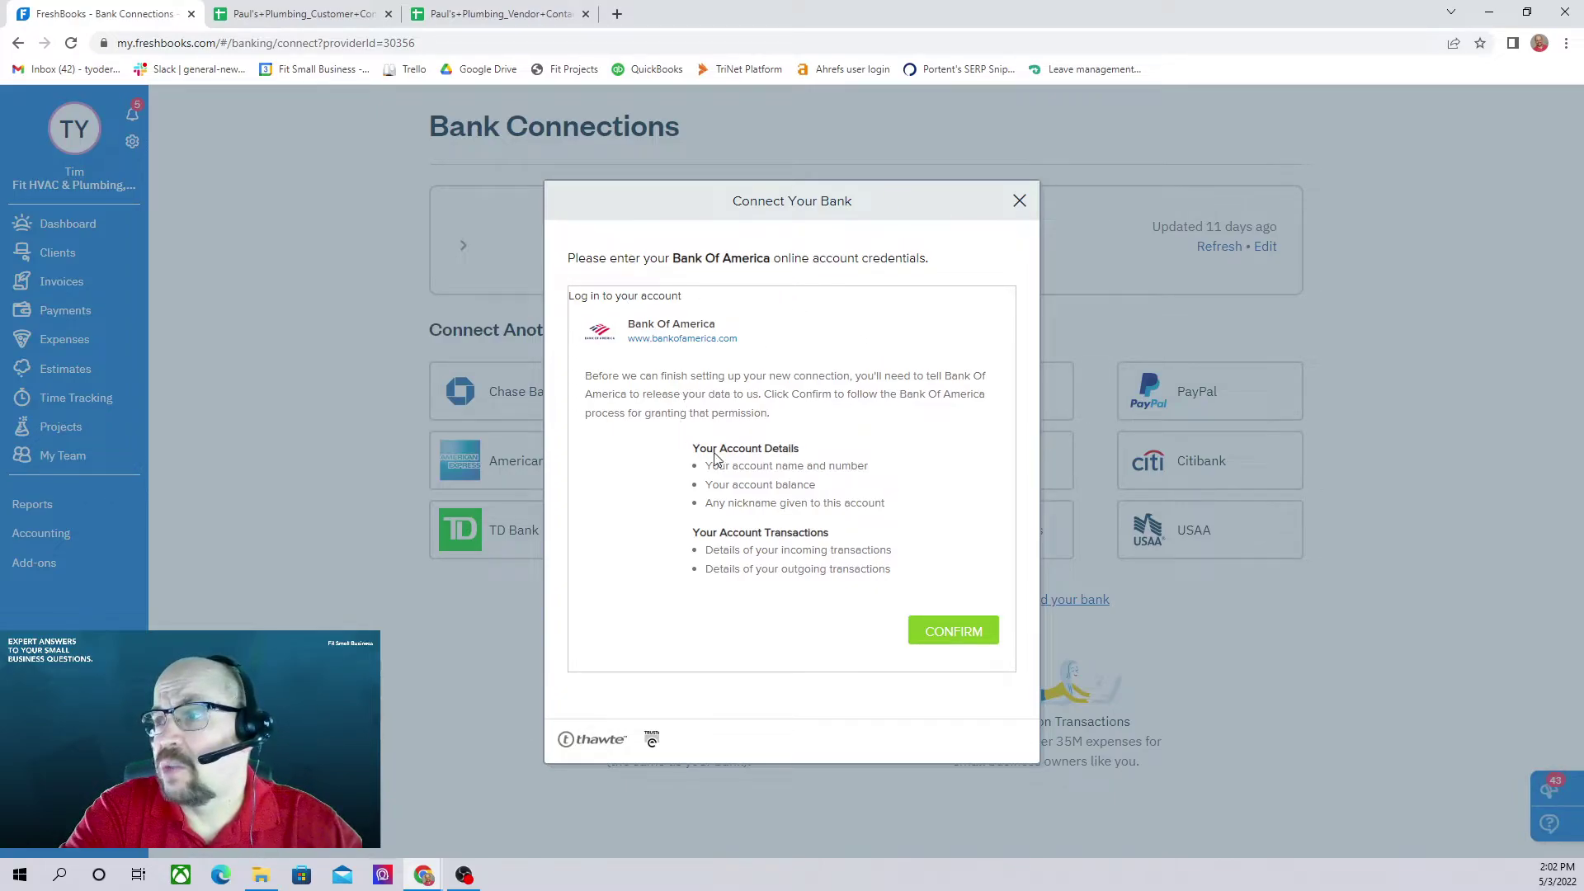
{"action": "left_click", "coordinate": [954, 633]}
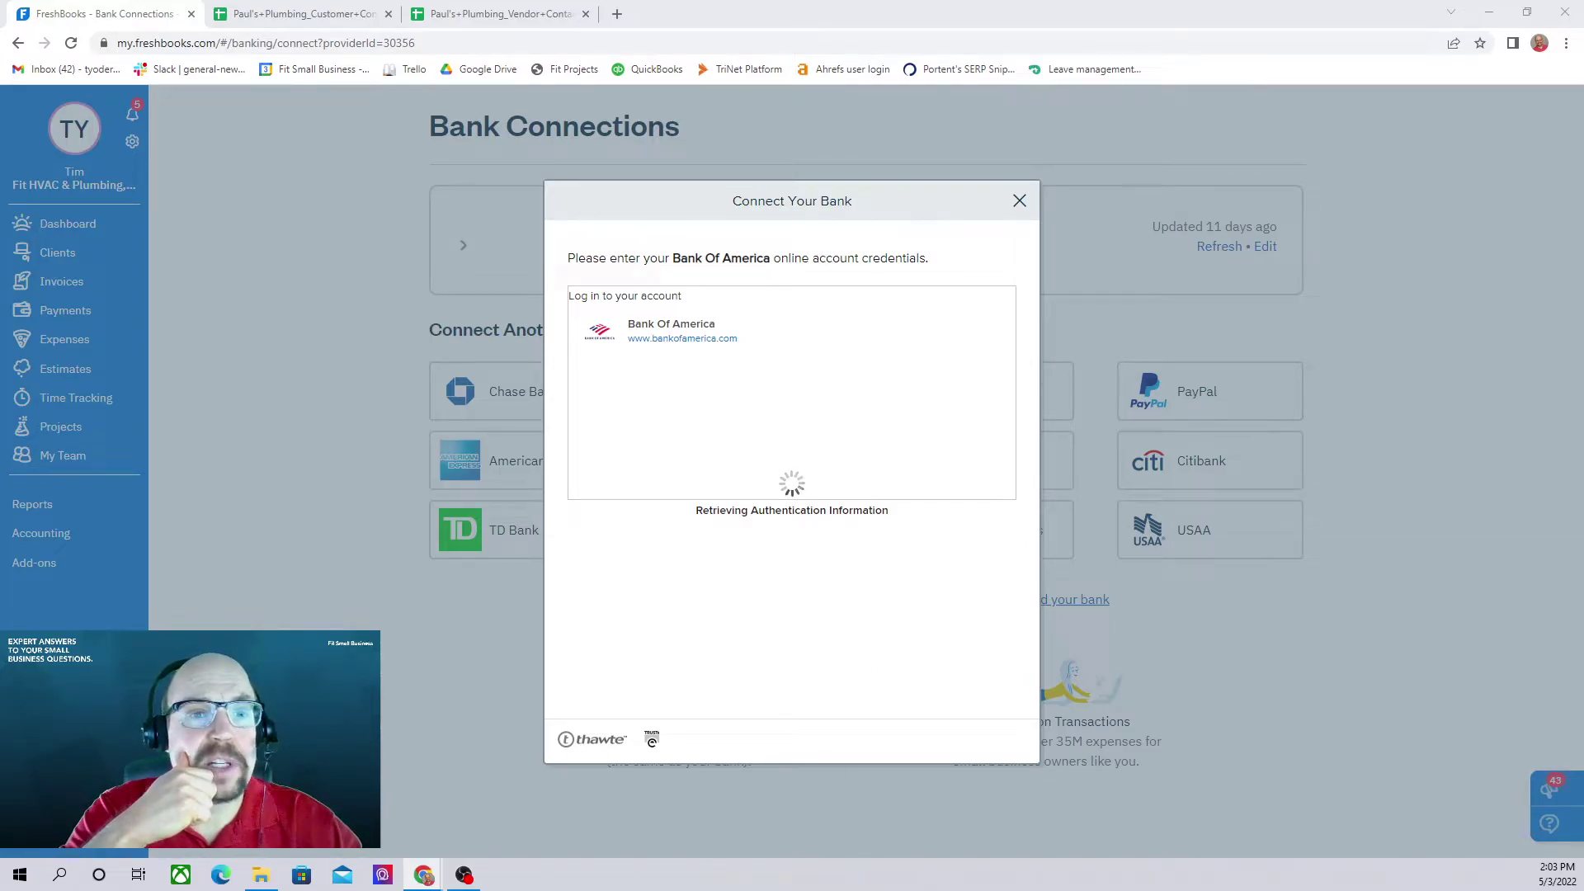
{"action": "left_click_drag", "start_coordinate": [89, 454], "coordinate": [562, 151]}
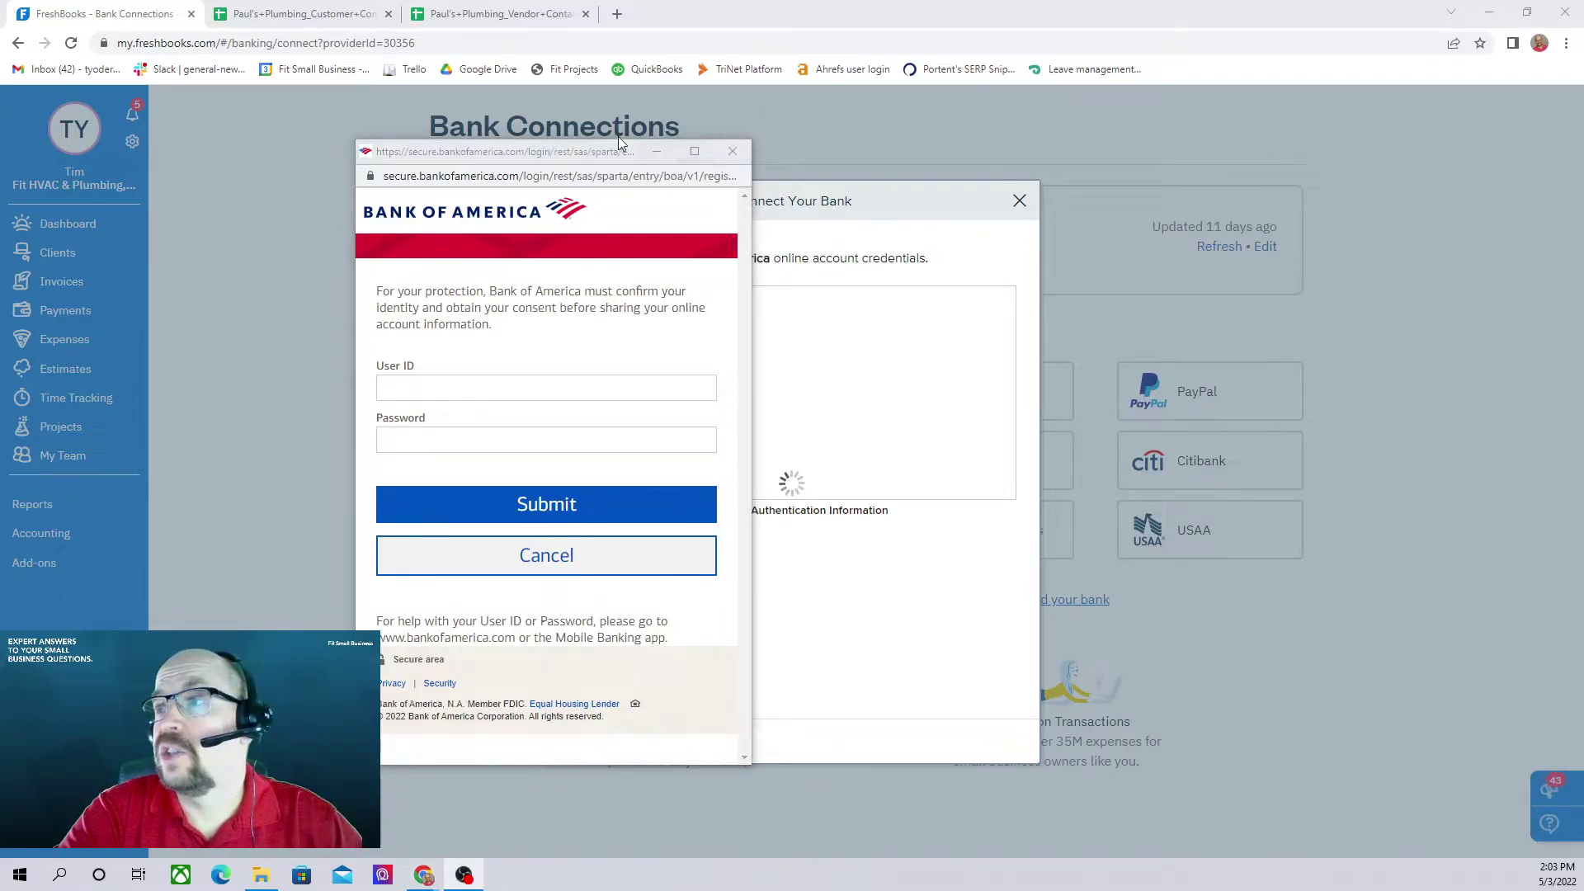
{"action": "left_click", "coordinate": [684, 569]}
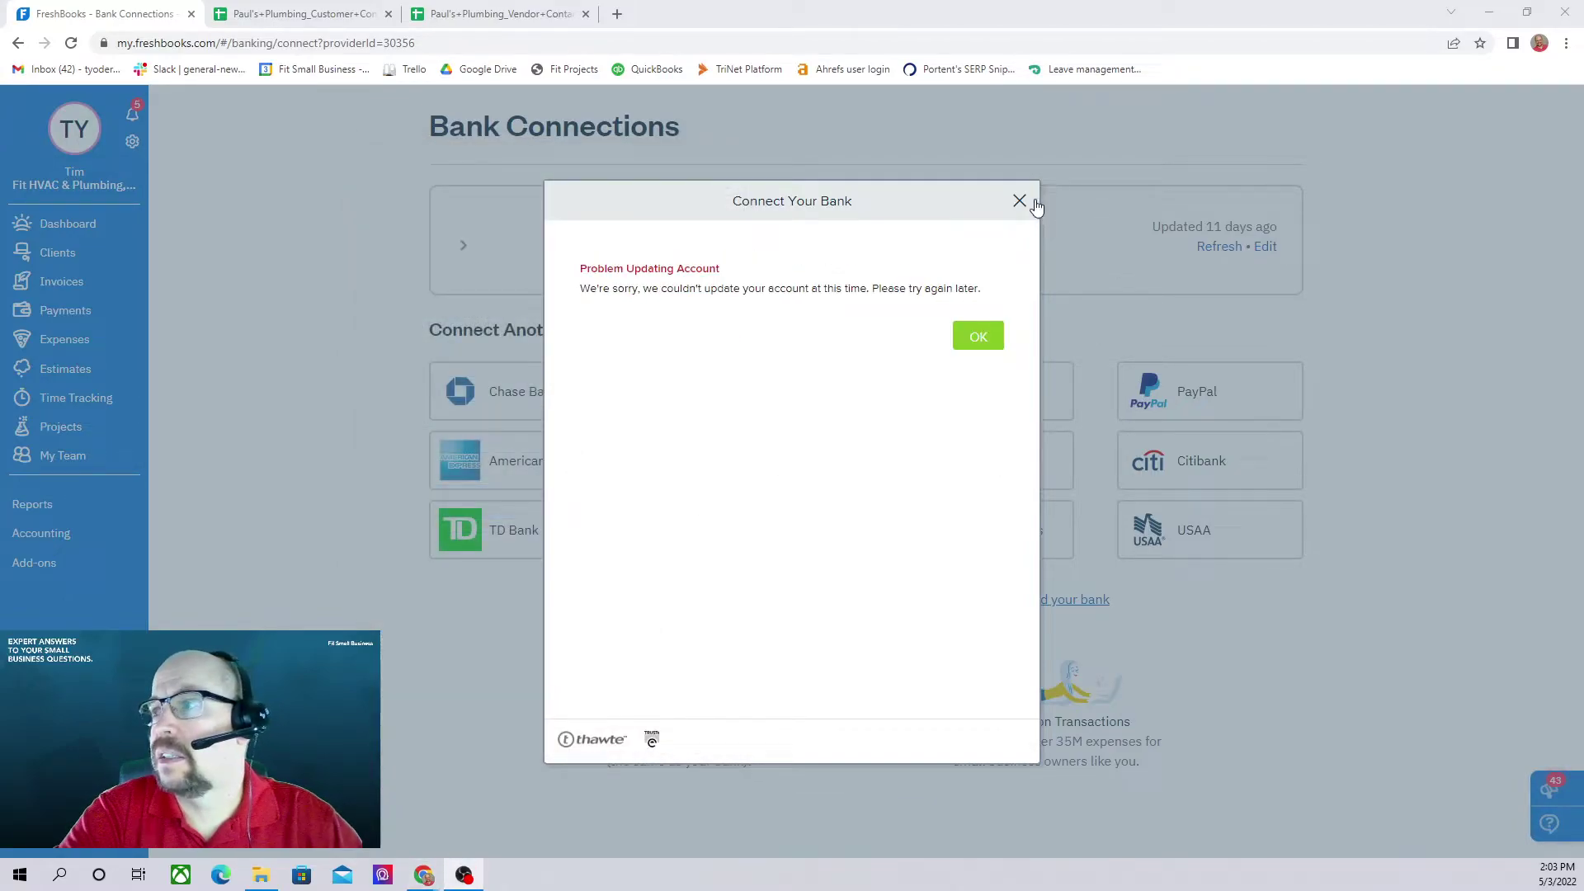
{"action": "left_click", "coordinate": [1020, 203]}
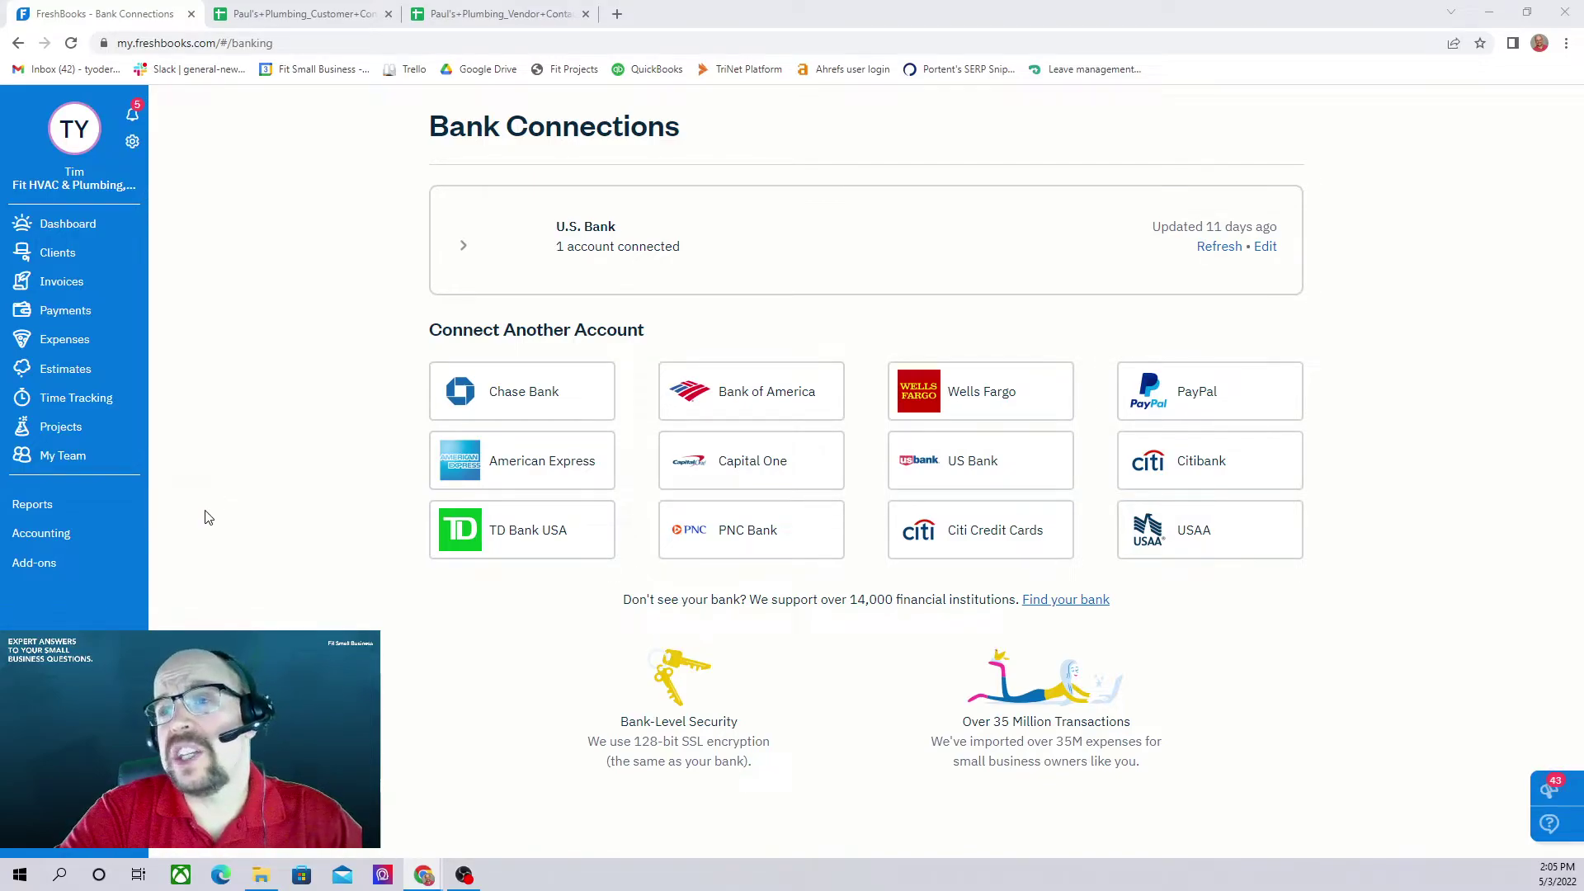
Go to the Clients page, view the blank New Client form, and cancel it without adding a client.
{"action": "left_click", "coordinate": [57, 253]}
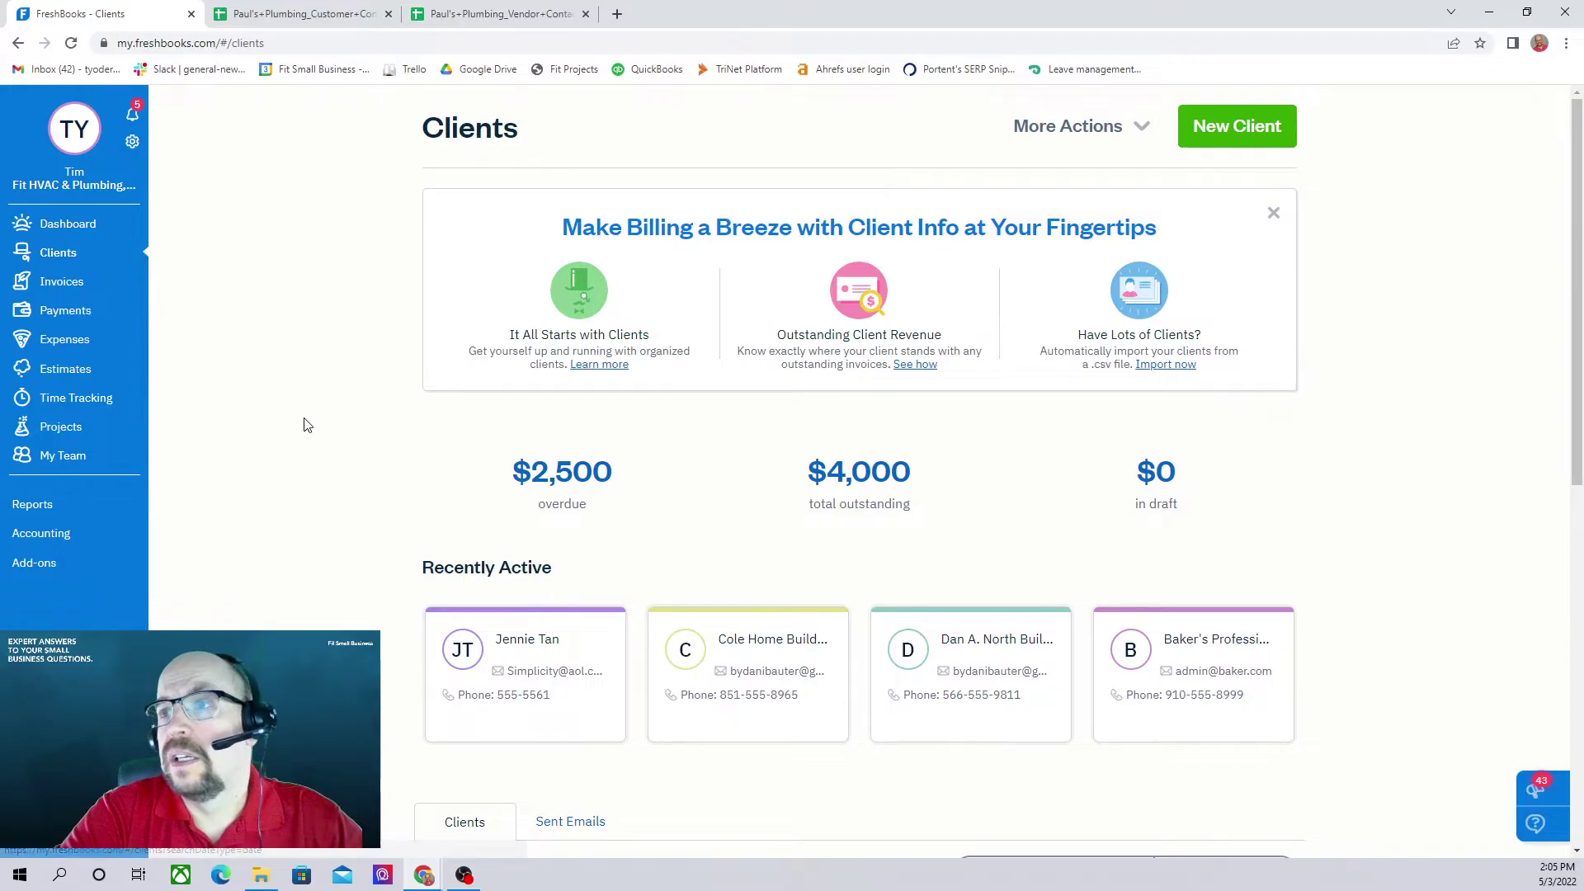
{"action": "left_click", "coordinate": [1235, 139]}
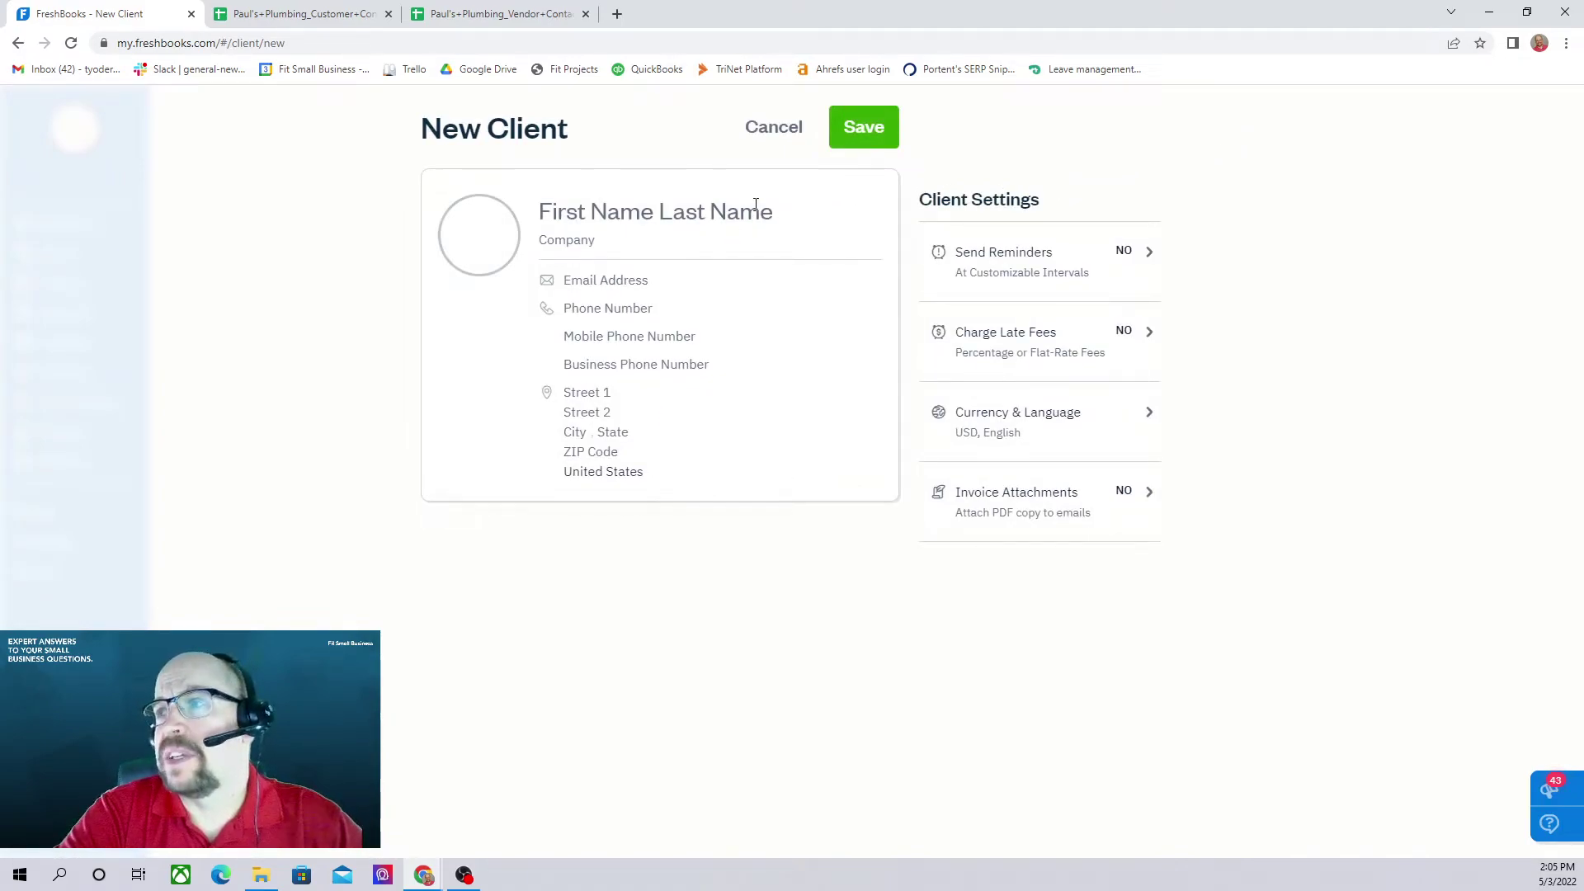
{"action": "left_click", "coordinate": [781, 132]}
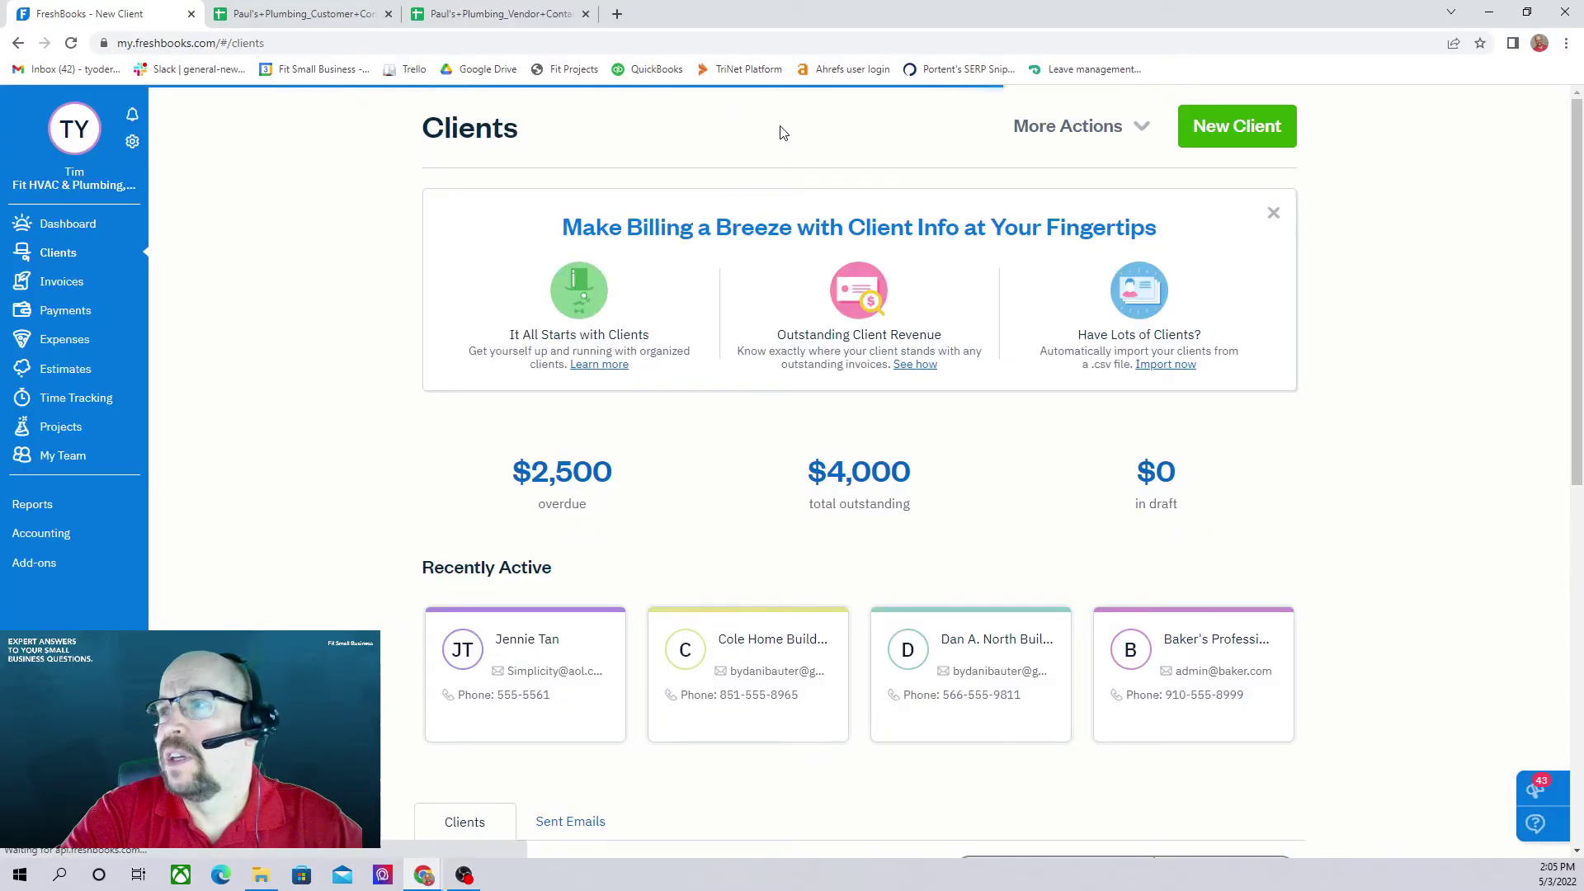
Start a client import and check the column layout of the customer contact list spreadsheet.
{"action": "left_click", "coordinate": [1140, 132]}
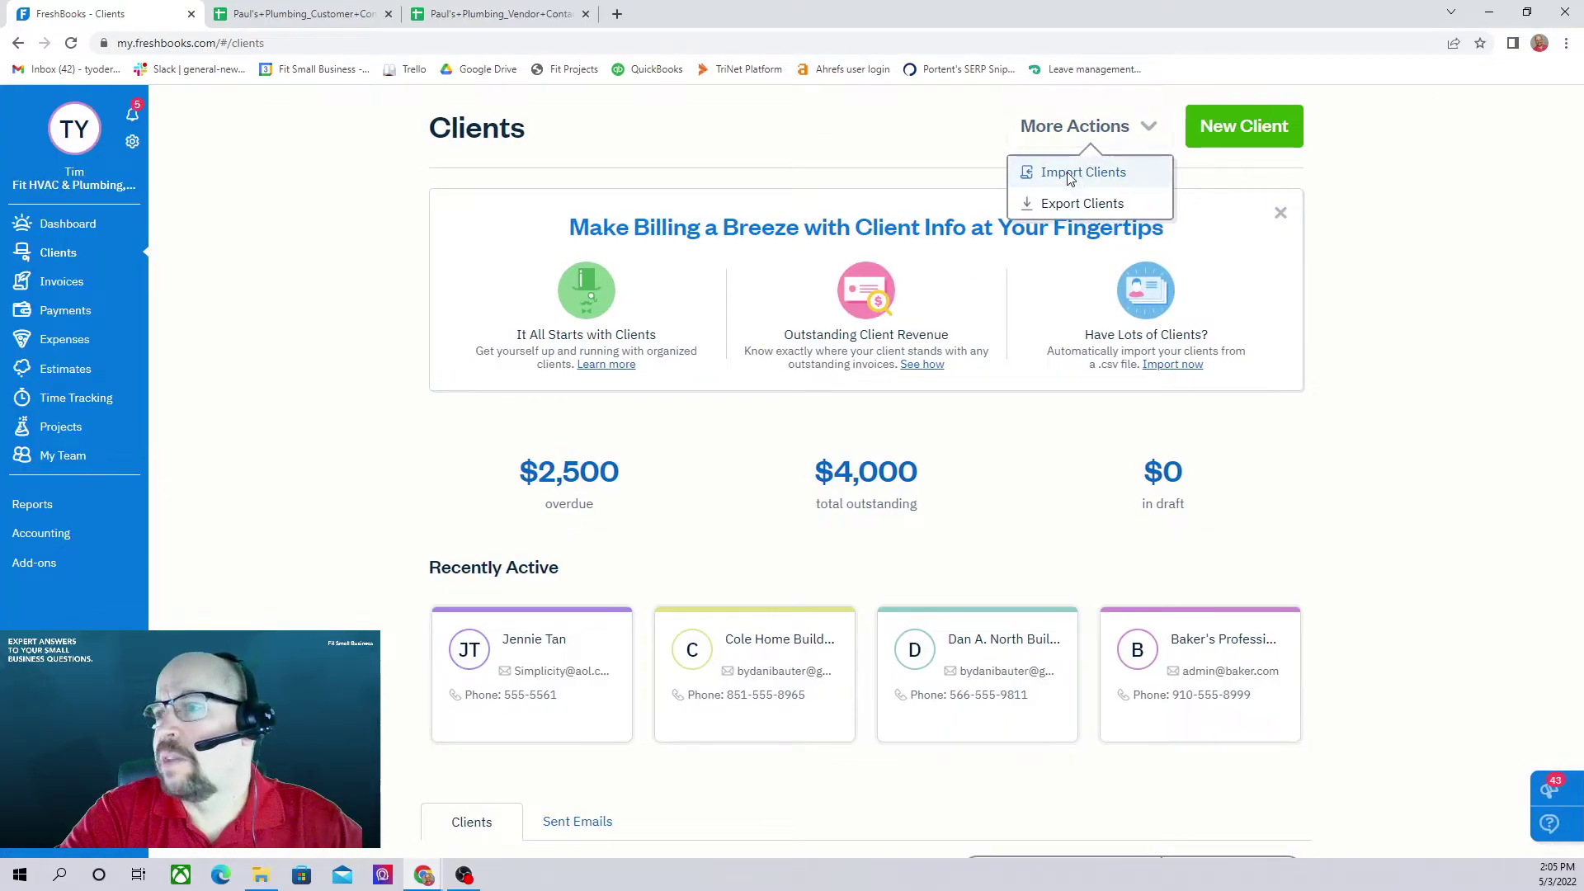
{"action": "left_click", "coordinate": [1070, 172]}
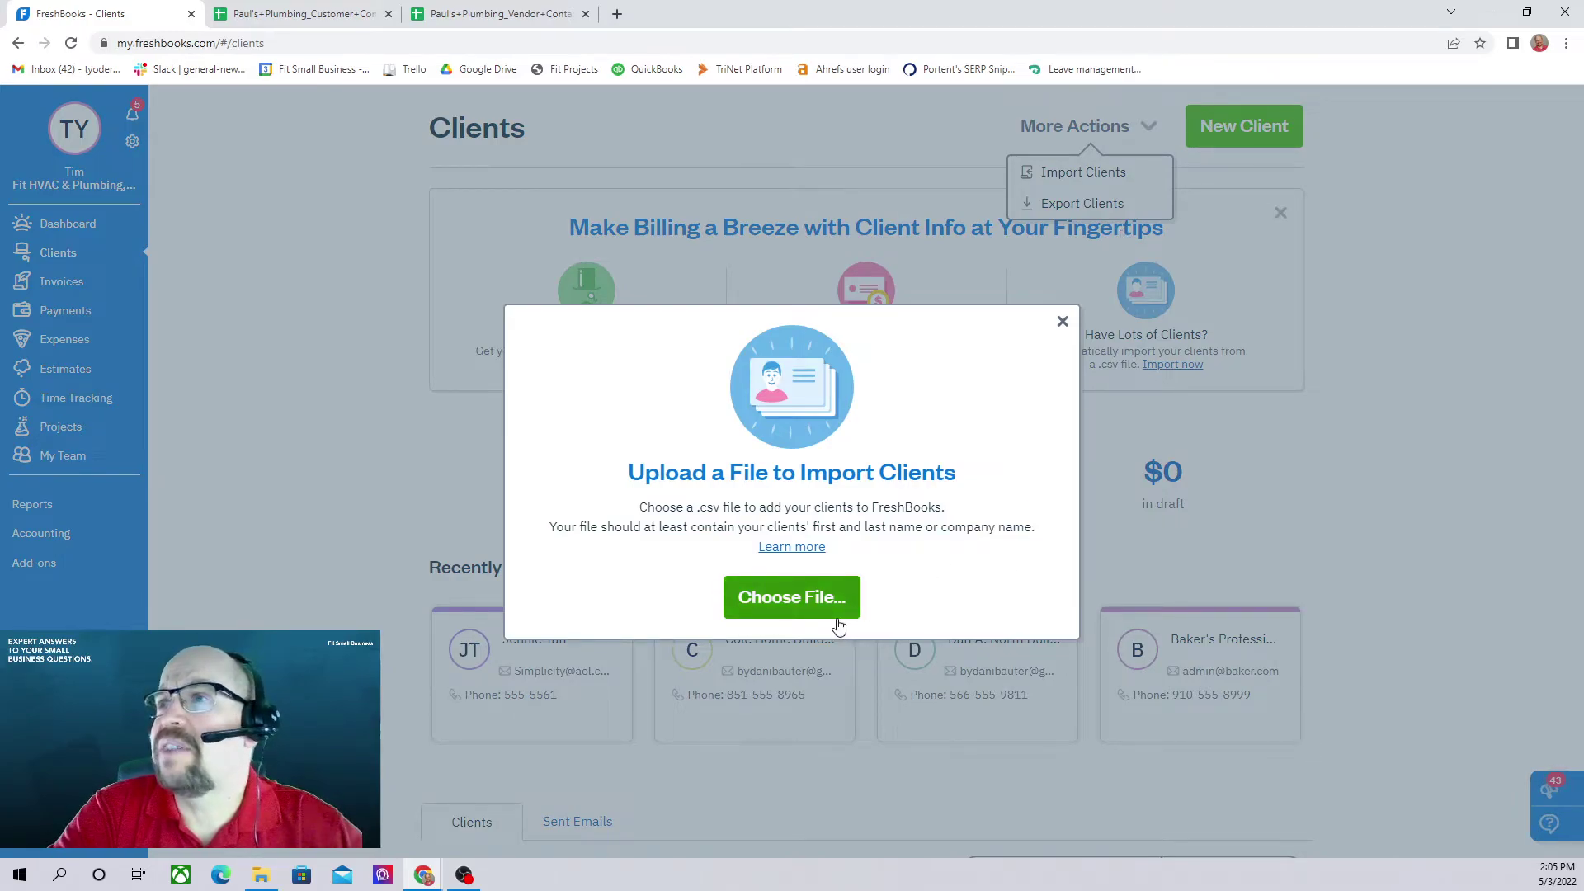
{"action": "left_click", "coordinate": [298, 15]}
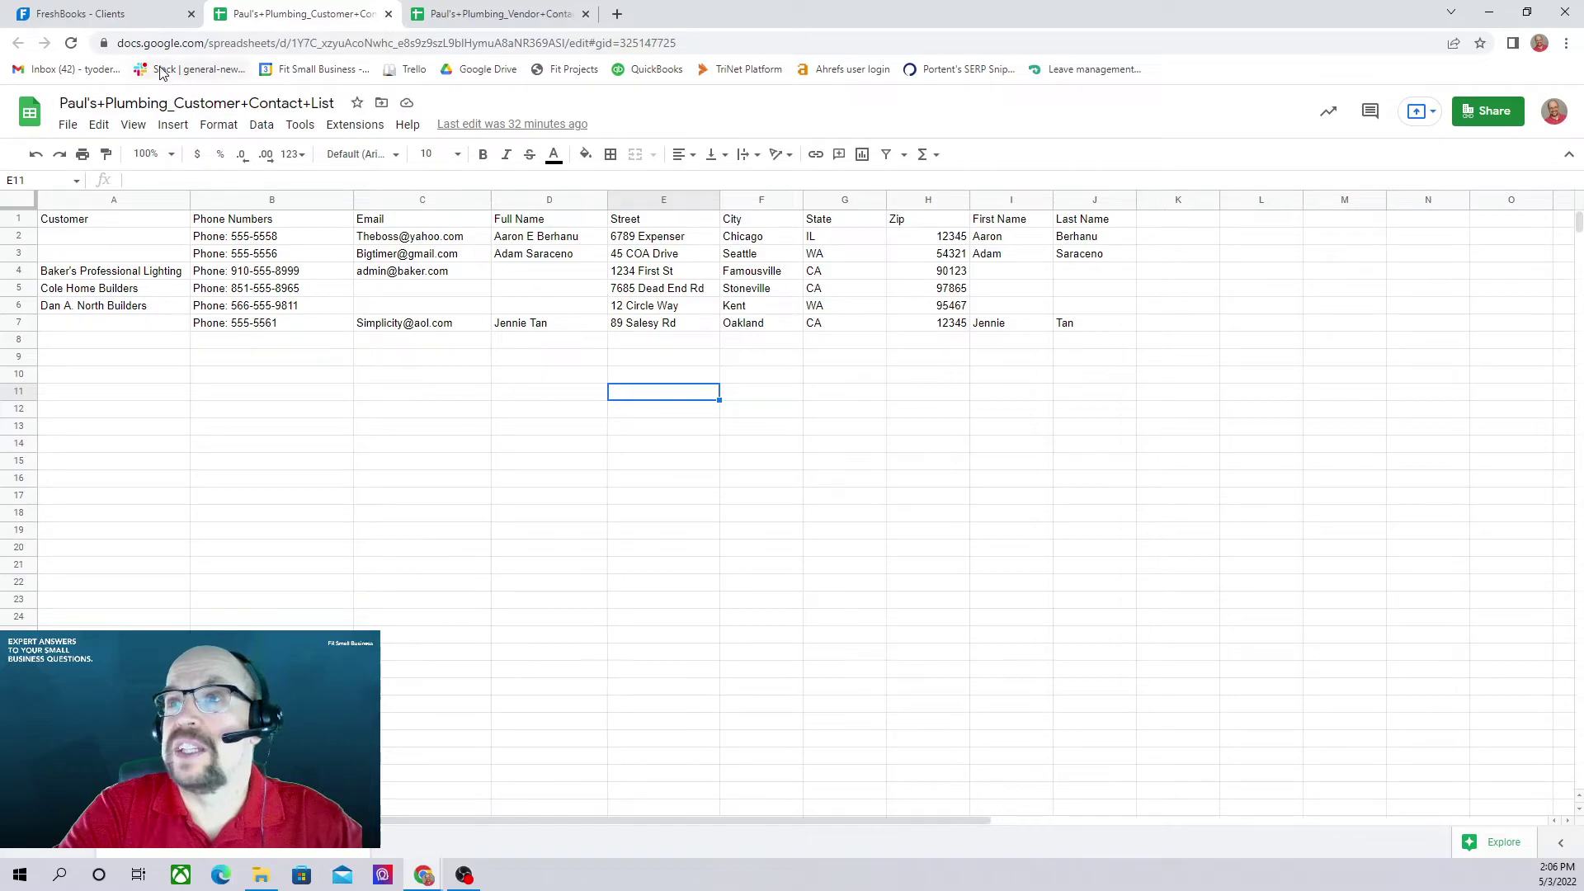
{"action": "left_click", "coordinate": [150, 18]}
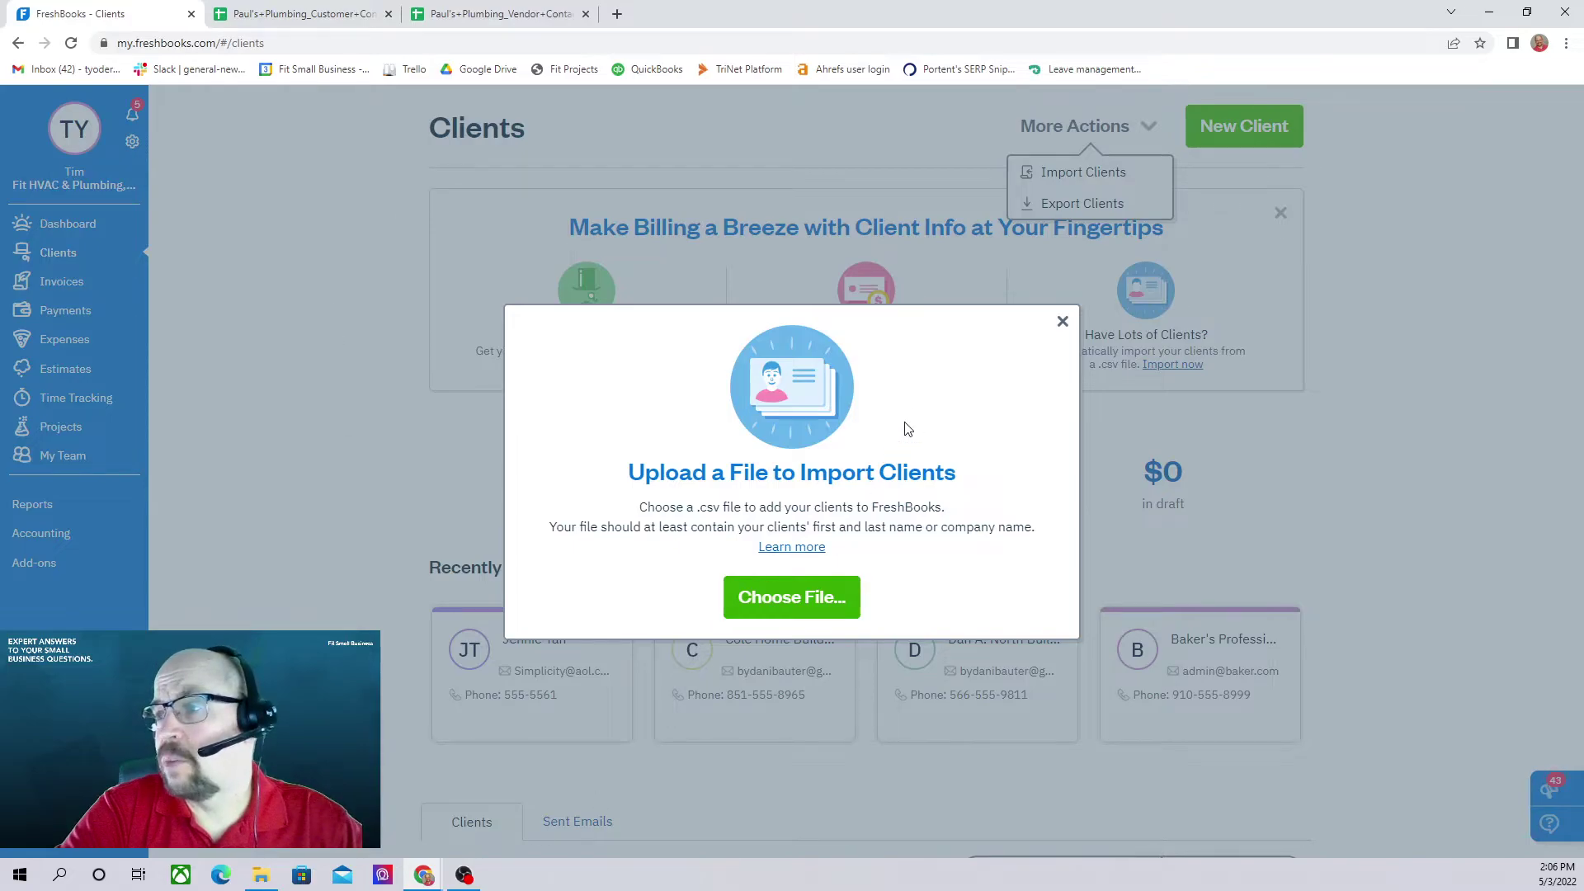
Upload Paul's+Plumbing_Customer+Contact+List from the Downloads folder as the client import file.
{"action": "left_click", "coordinate": [788, 603]}
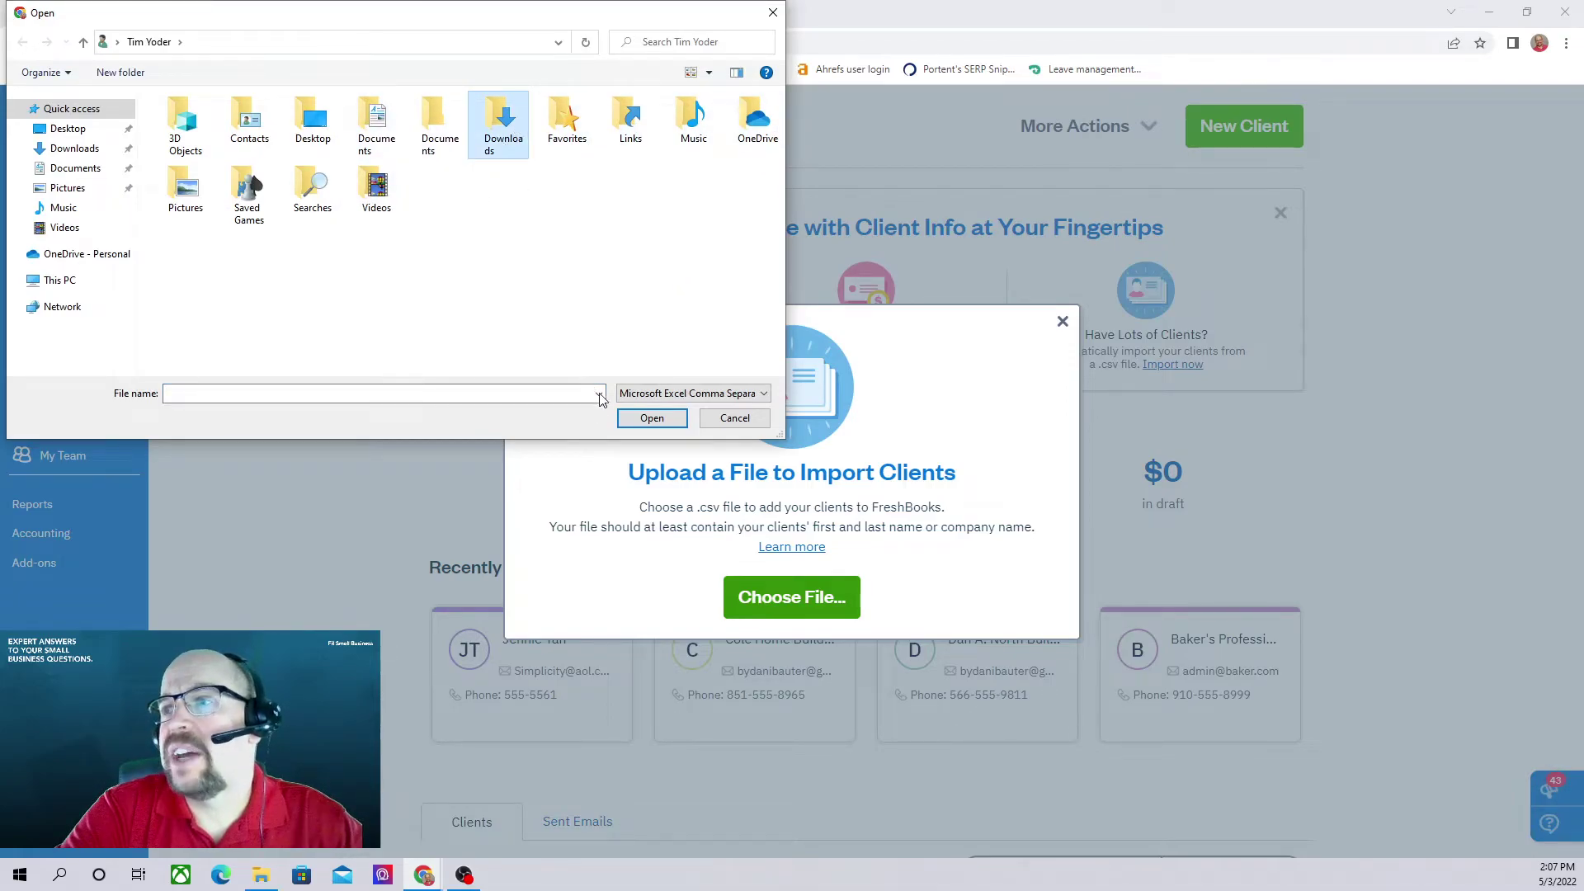
{"action": "double_click", "coordinate": [505, 131]}
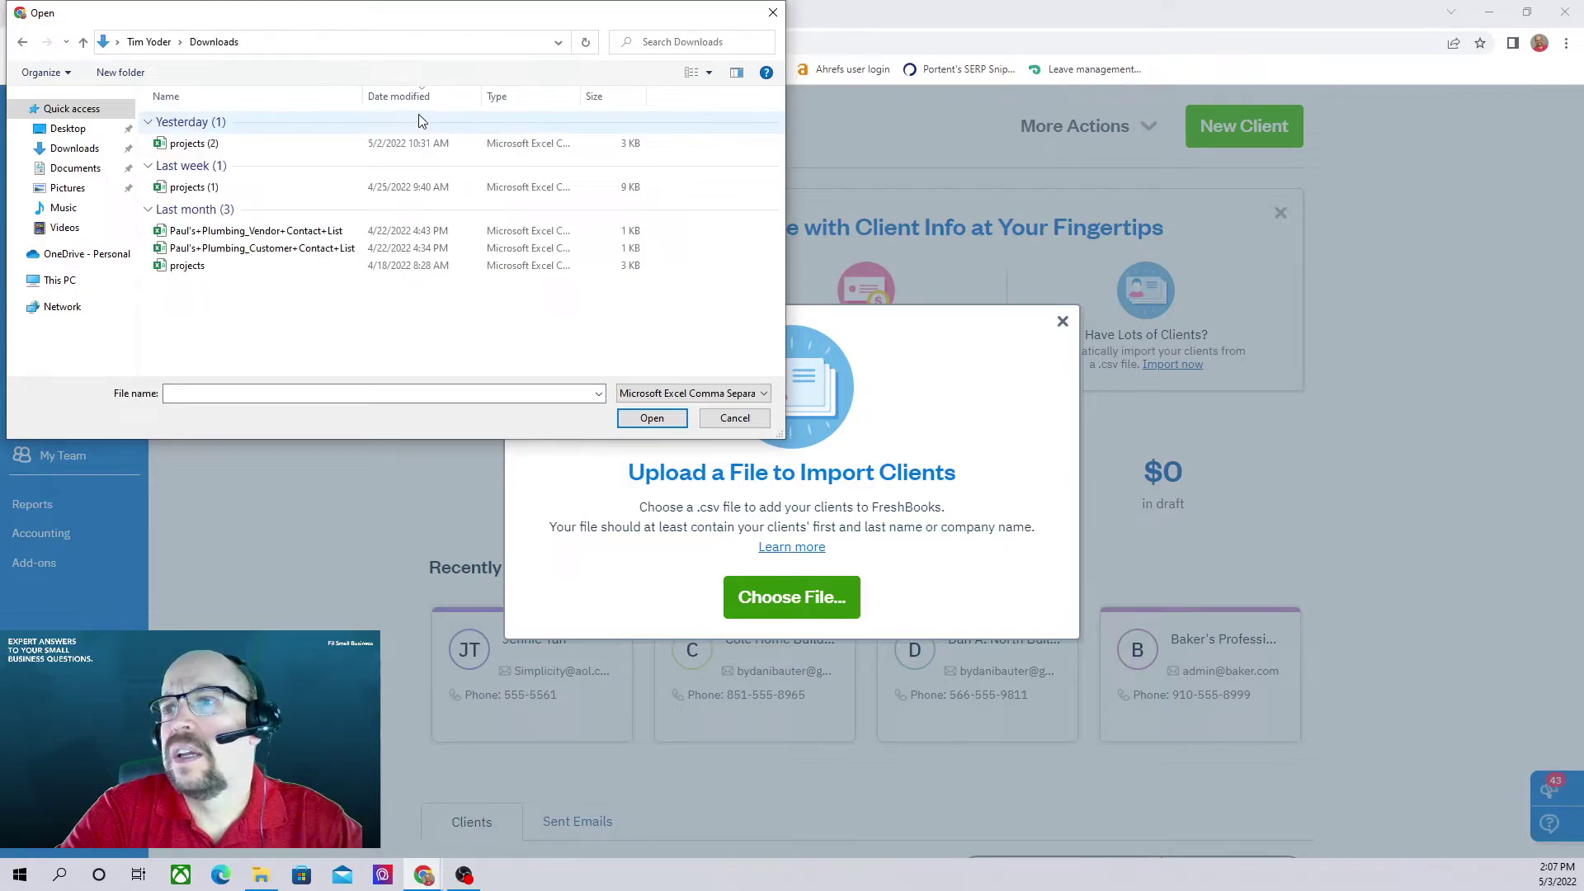
{"action": "left_click", "coordinate": [237, 256]}
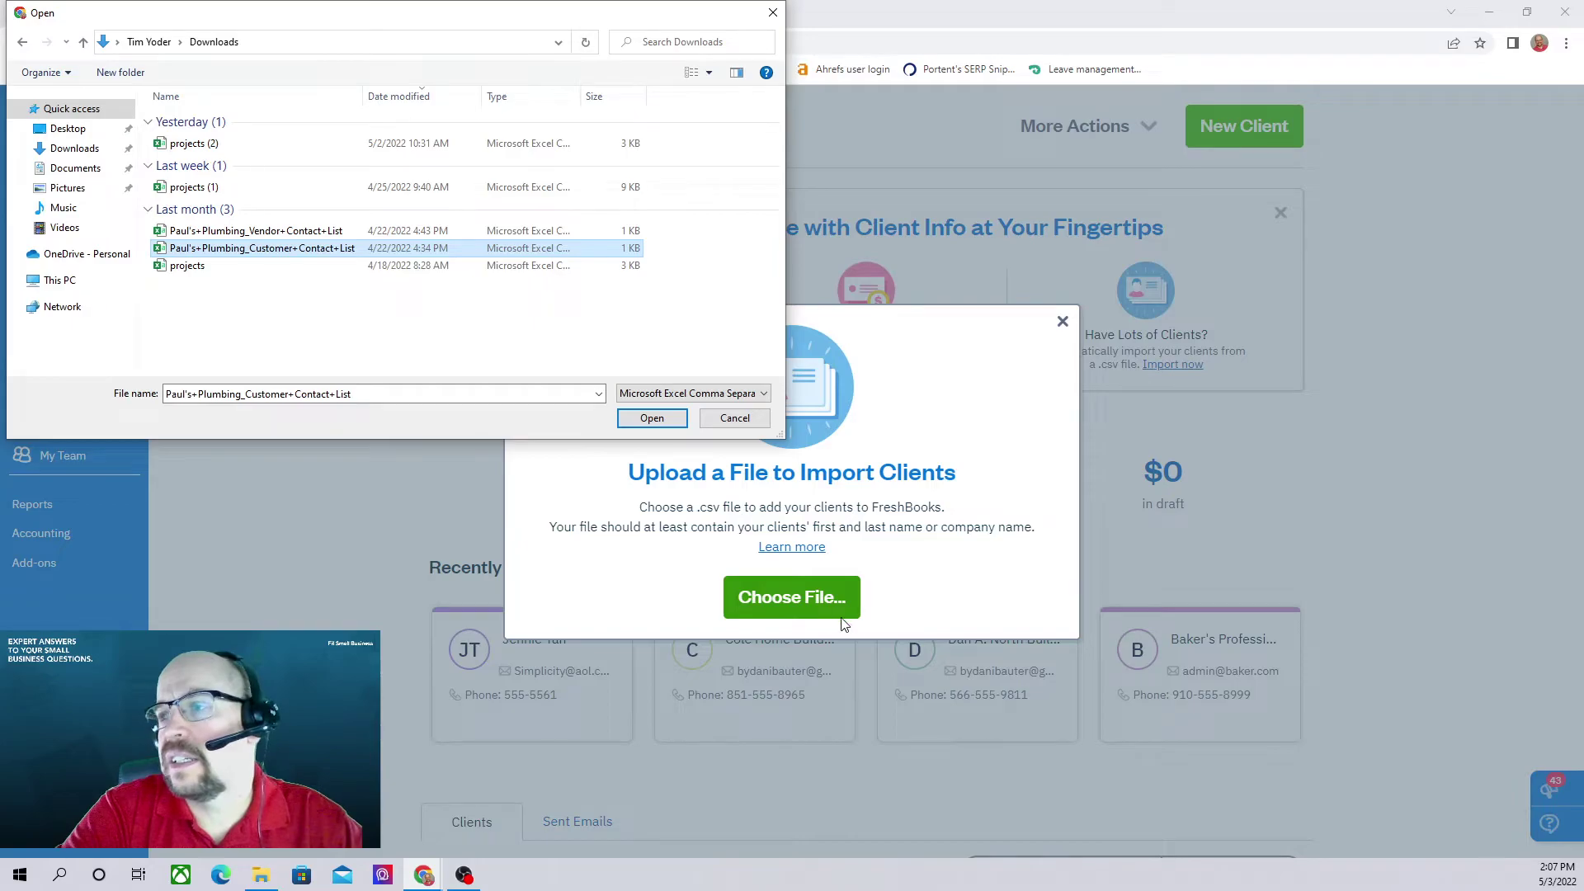
{"action": "left_click", "coordinate": [639, 419]}
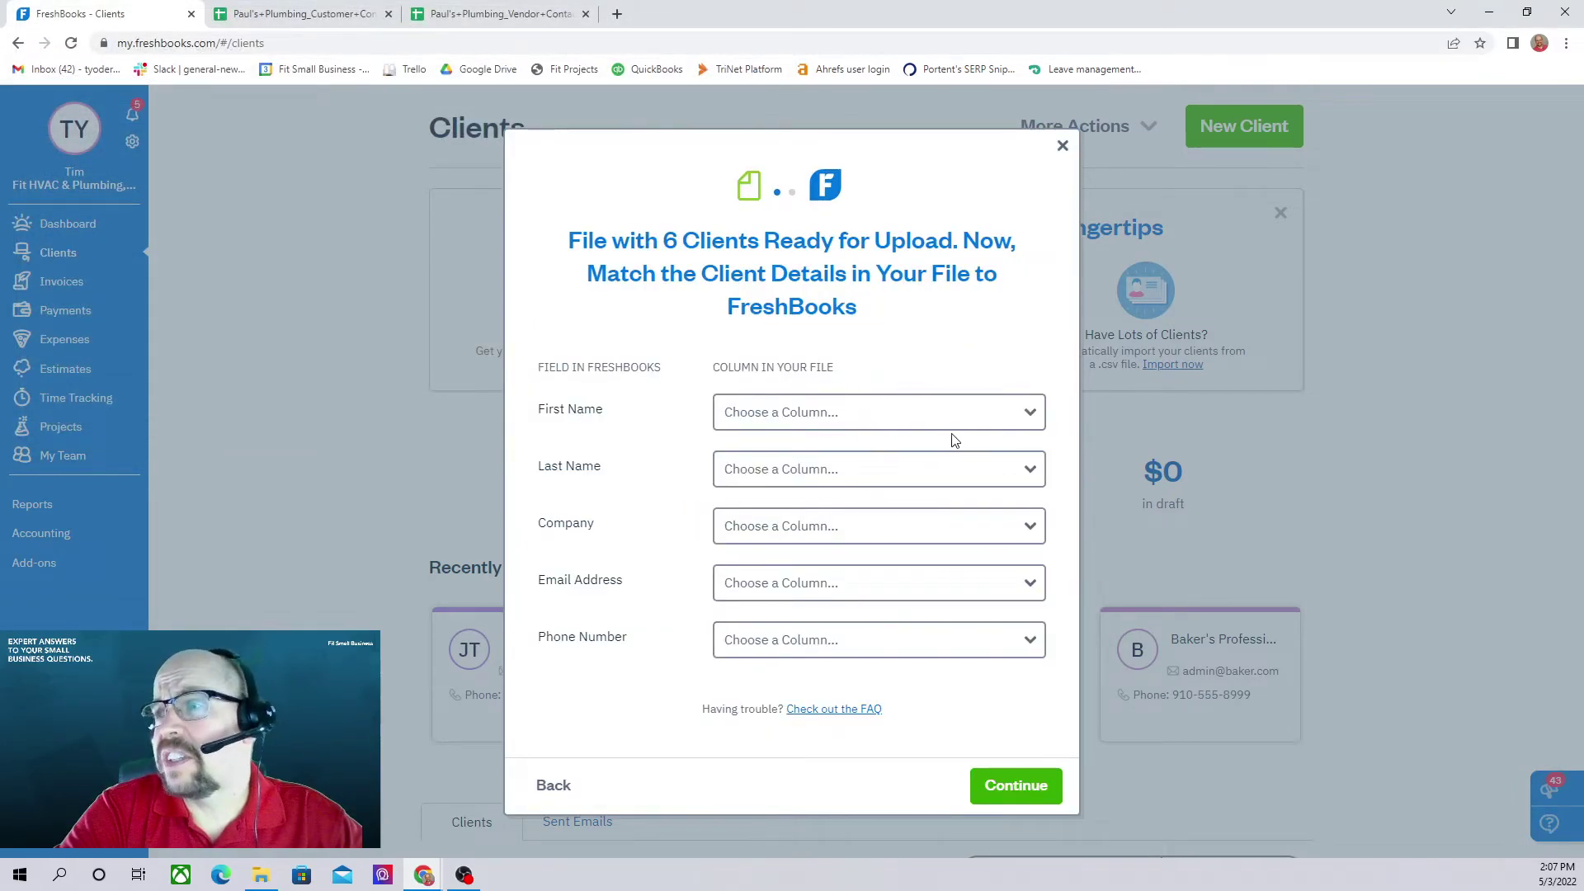
Match the First Name and Last Name fields to the file's First Name and Last Name columns.
{"action": "left_click", "coordinate": [1030, 414]}
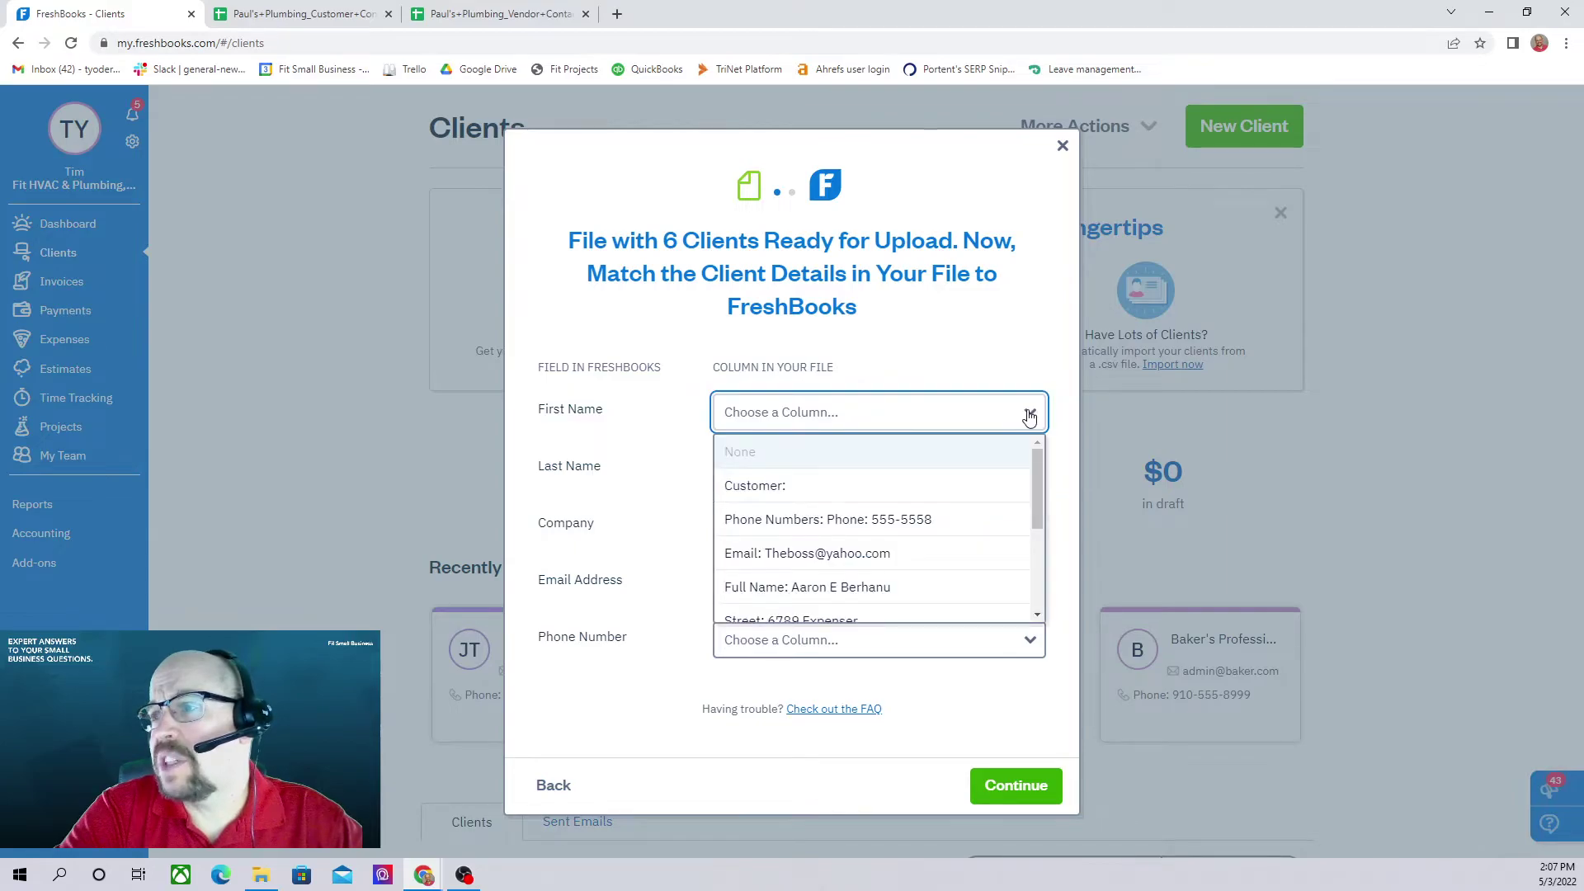
{"action": "scroll", "coordinate": [949, 528], "scroll_direction": "down", "scroll_amount": 3}
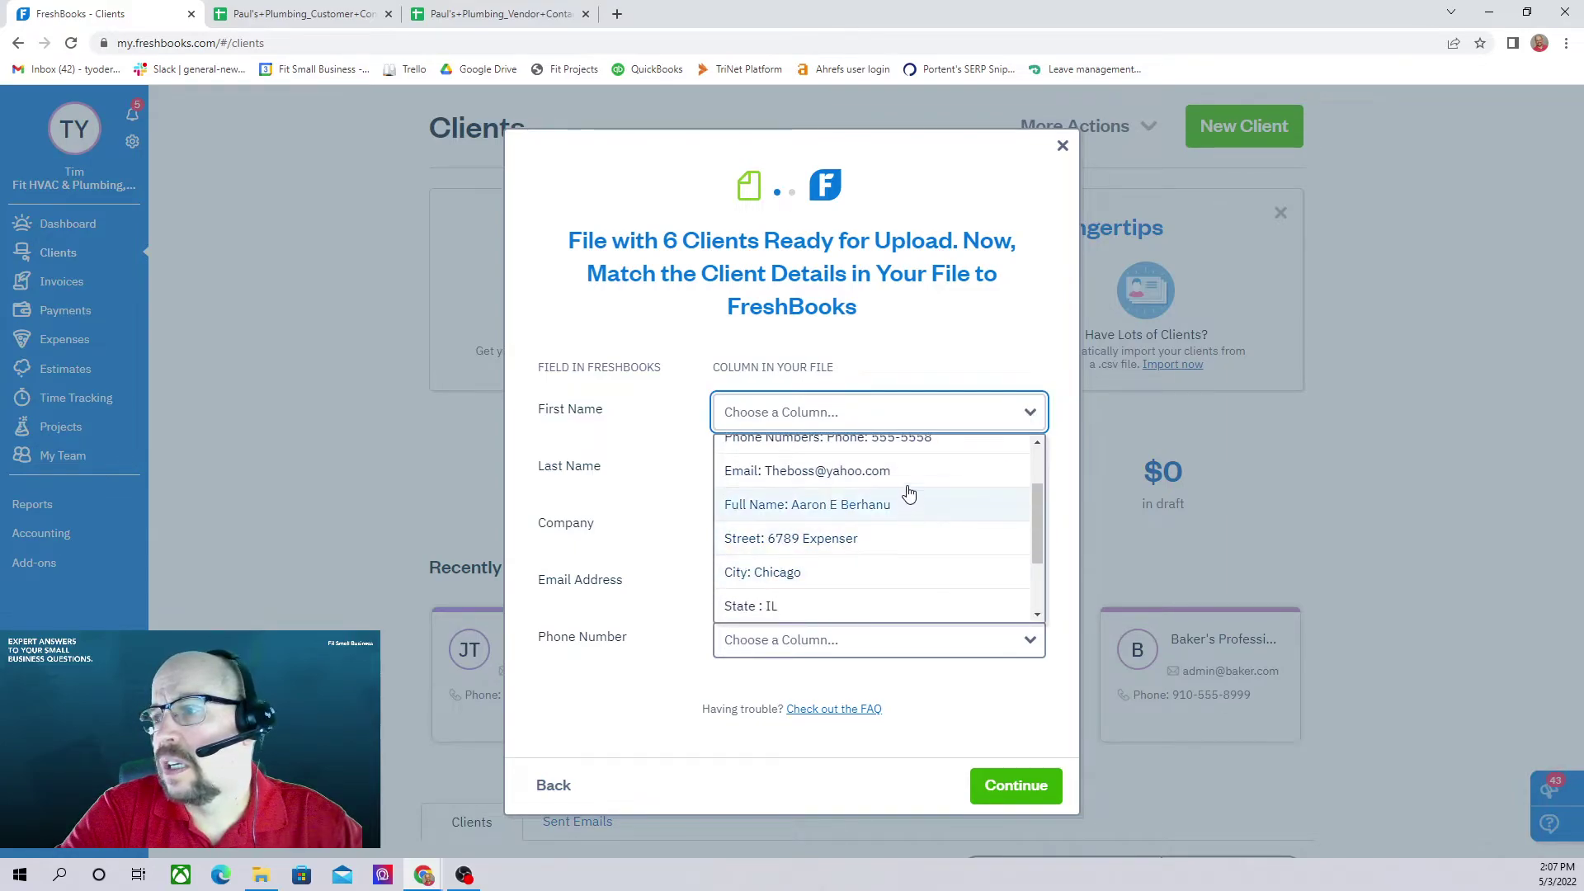
{"action": "left_click", "coordinate": [838, 574]}
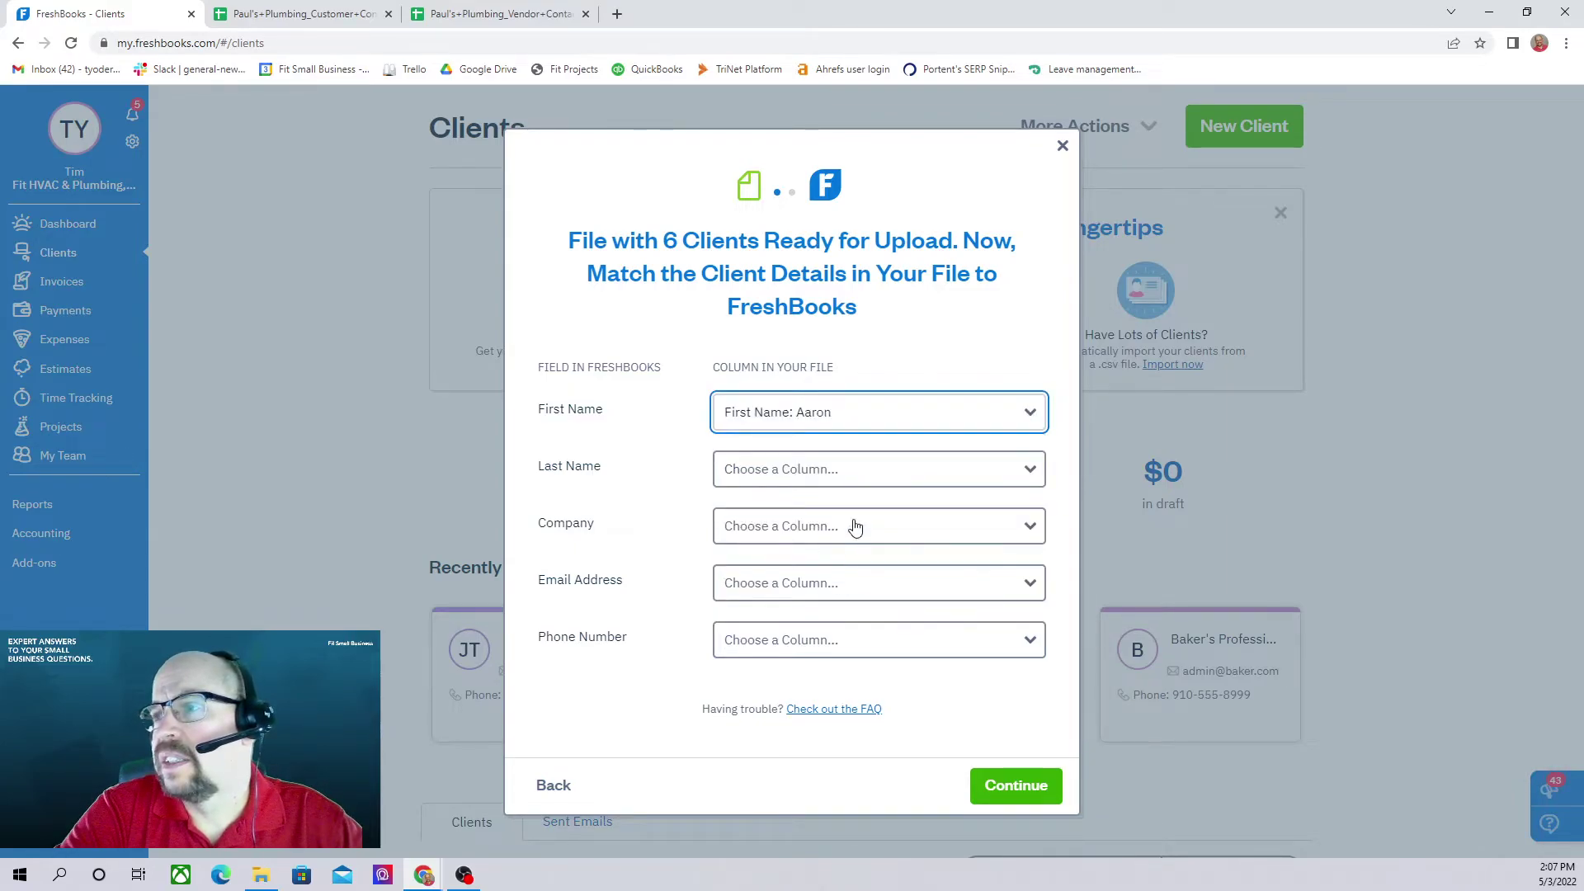
{"action": "left_click", "coordinate": [804, 476]}
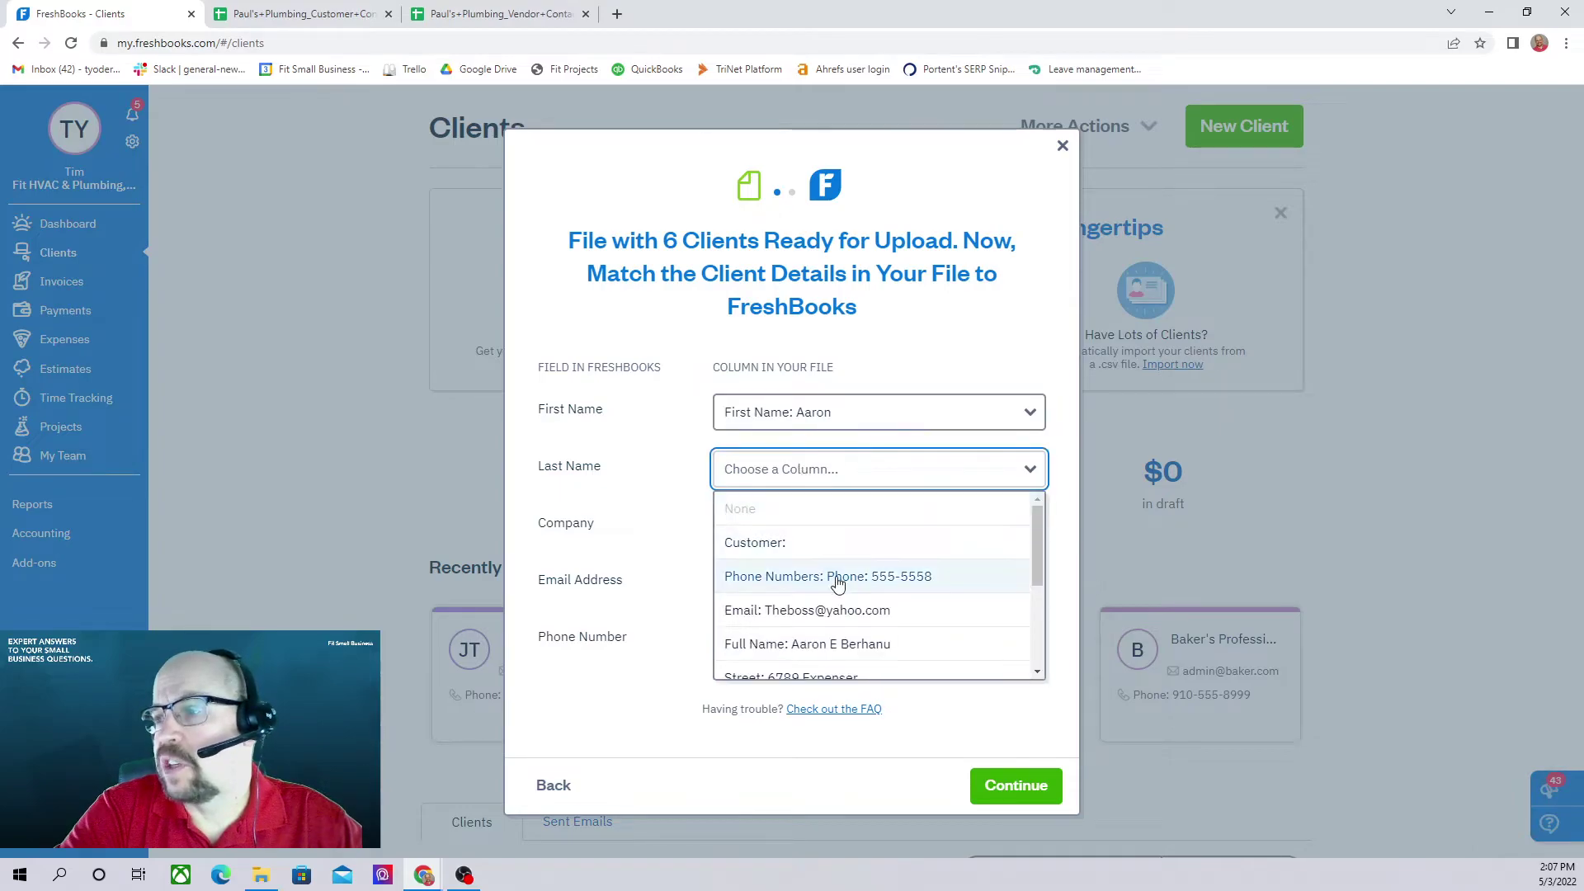
{"action": "scroll", "coordinate": [874, 602], "scroll_direction": "down", "scroll_amount": 4}
{"action": "scroll", "coordinate": [874, 611], "scroll_direction": "down", "scroll_amount": 1}
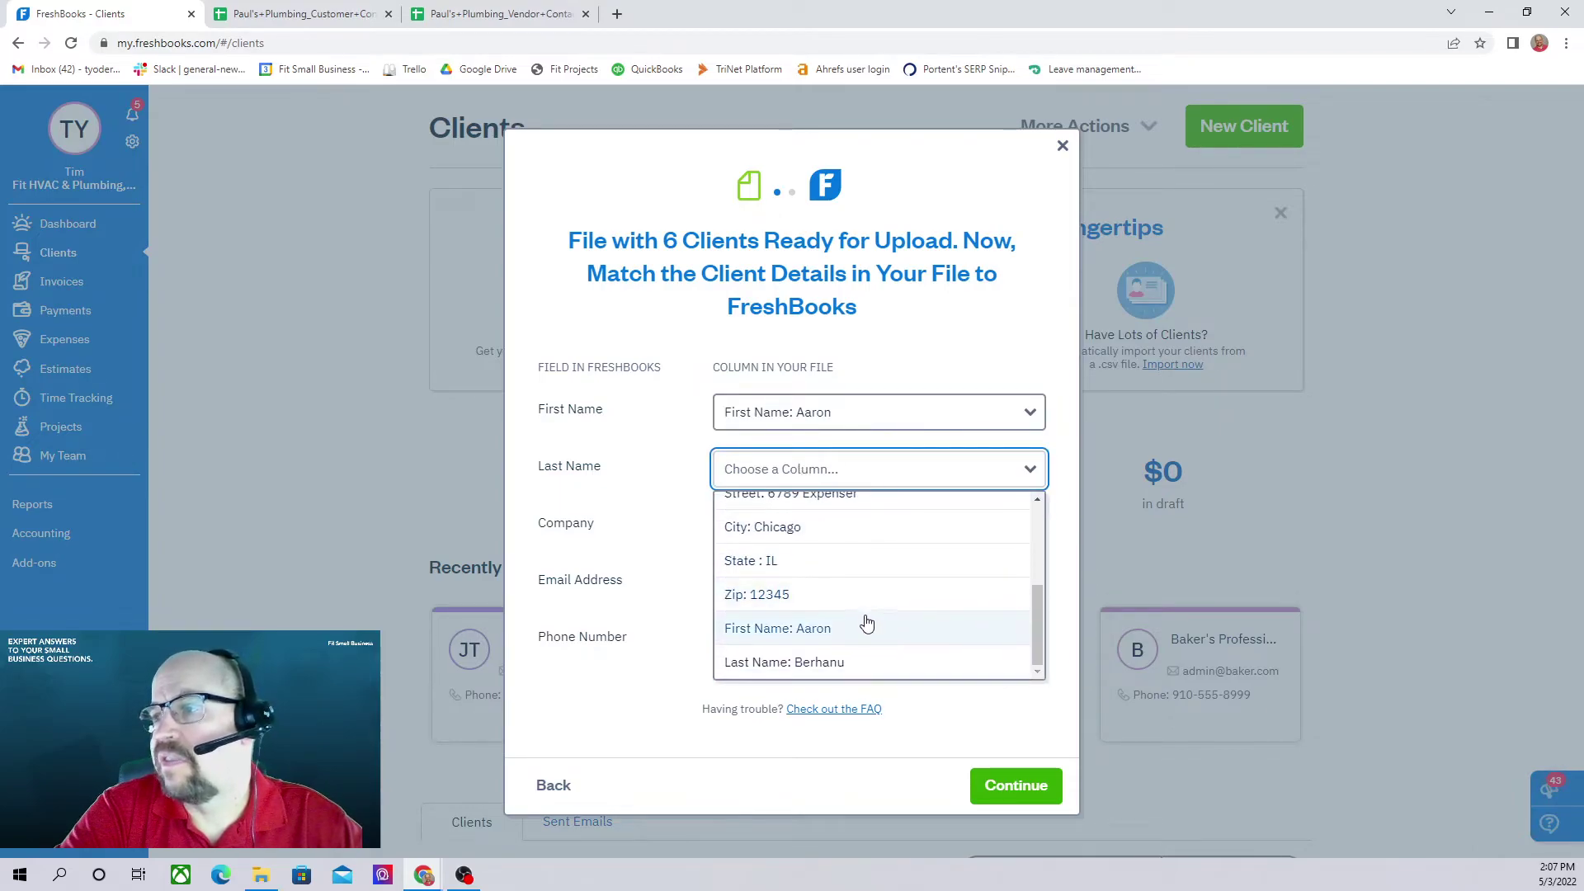
{"action": "left_click", "coordinate": [847, 662]}
Match Company to the Customer column, Email Address to Email, and Phone Number to Phone Numbers.
{"action": "left_click", "coordinate": [757, 538]}
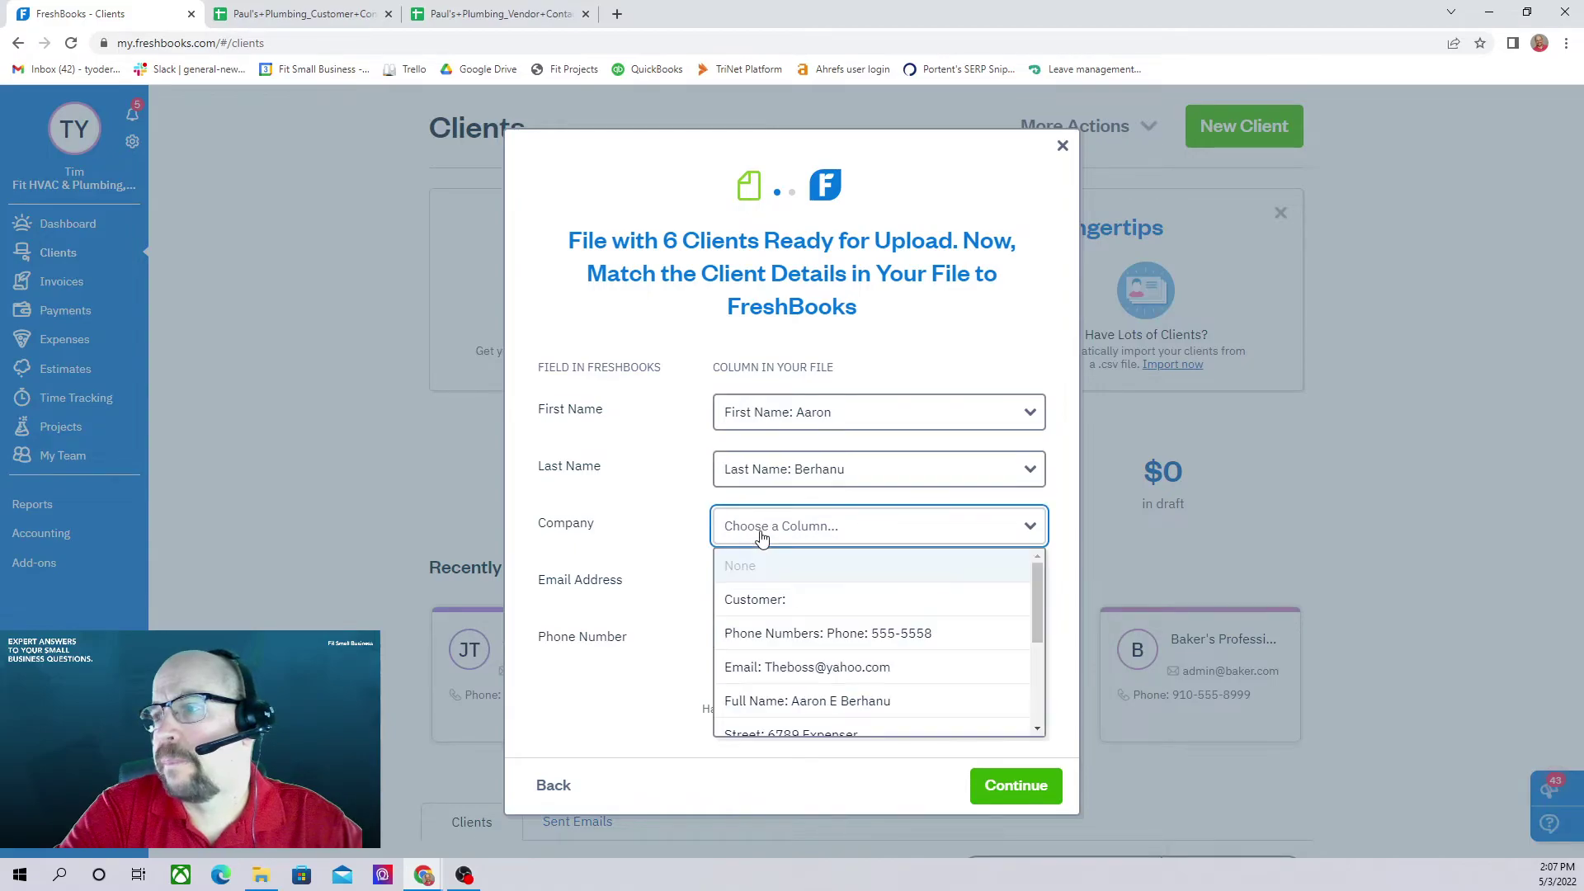
{"action": "left_click", "coordinate": [789, 602]}
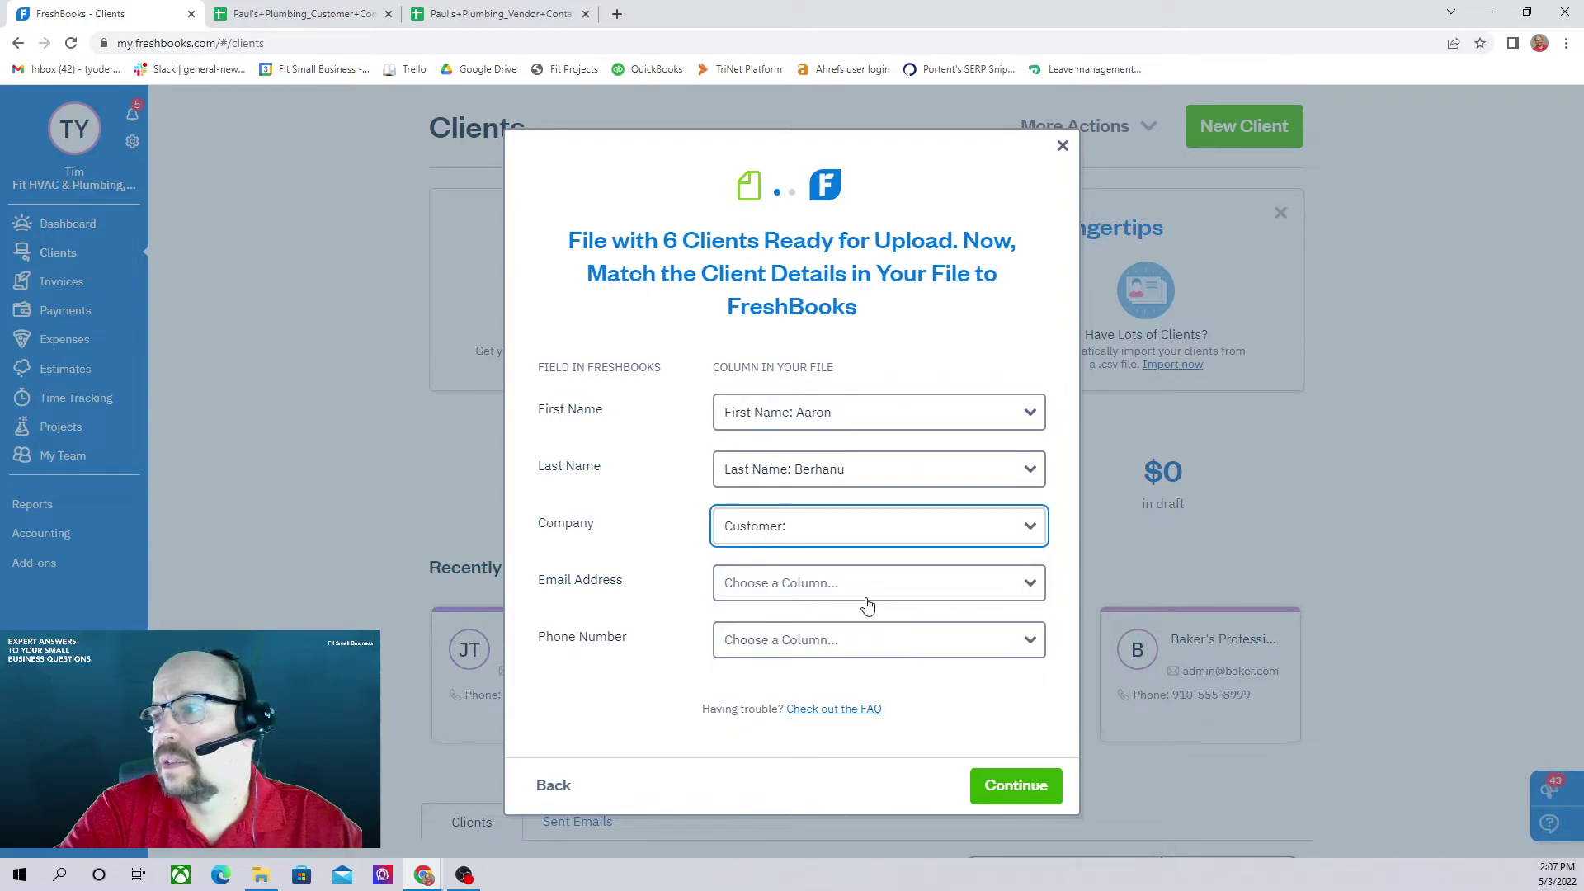
{"action": "left_click", "coordinate": [883, 589]}
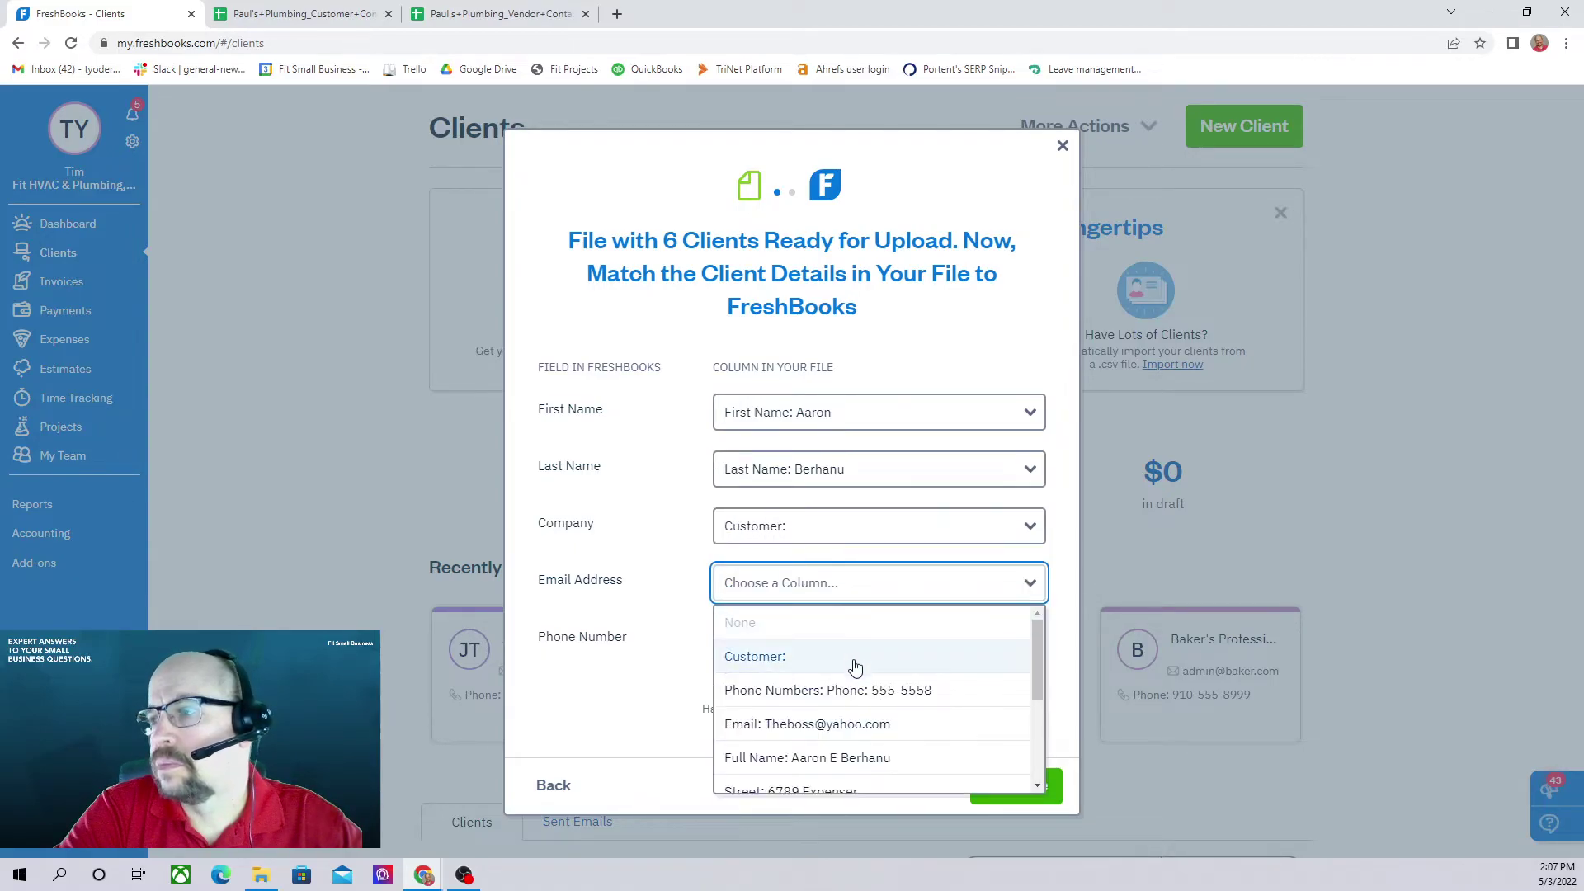
{"action": "left_click", "coordinate": [845, 724]}
{"action": "left_click", "coordinate": [876, 640]}
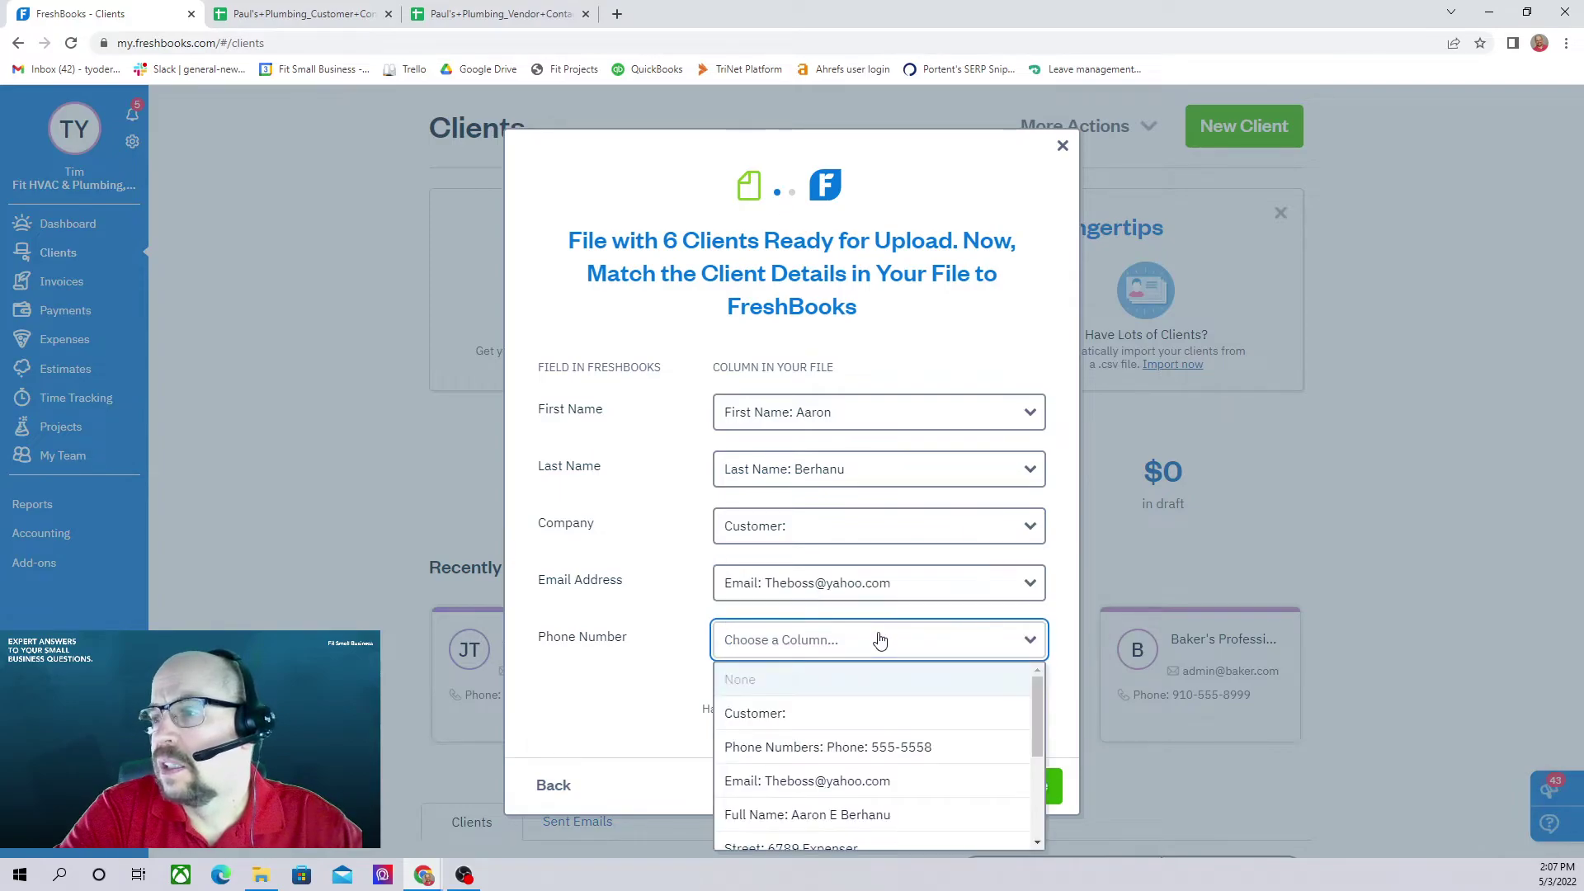
{"action": "left_click", "coordinate": [873, 747]}
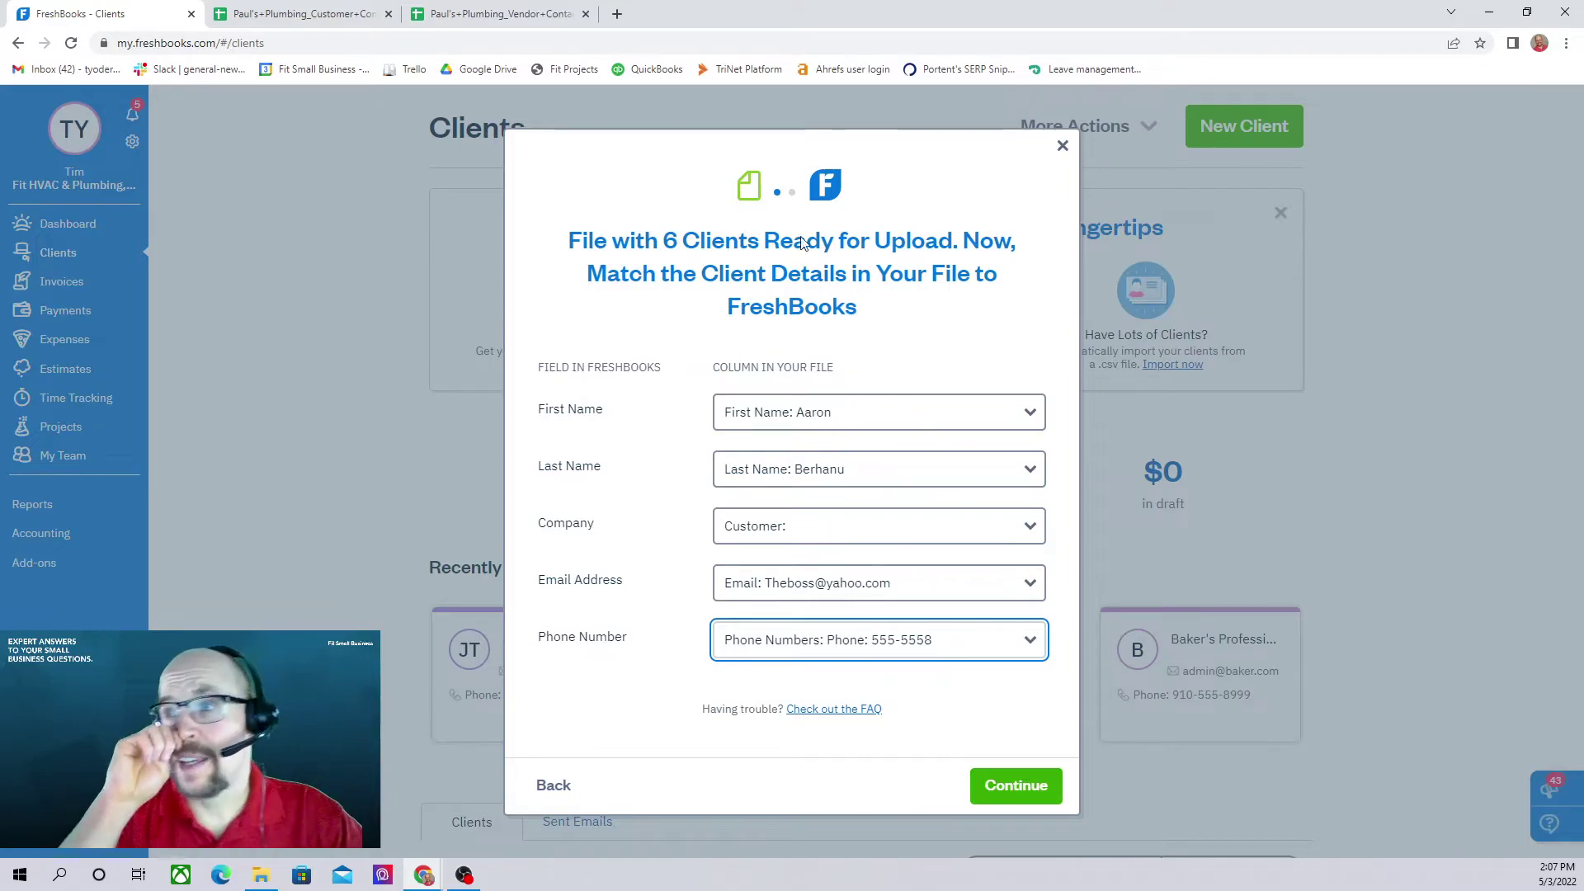
Compare the matched import fields with the column headings in the customer contact list spreadsheet.
{"action": "left_click", "coordinate": [312, 14]}
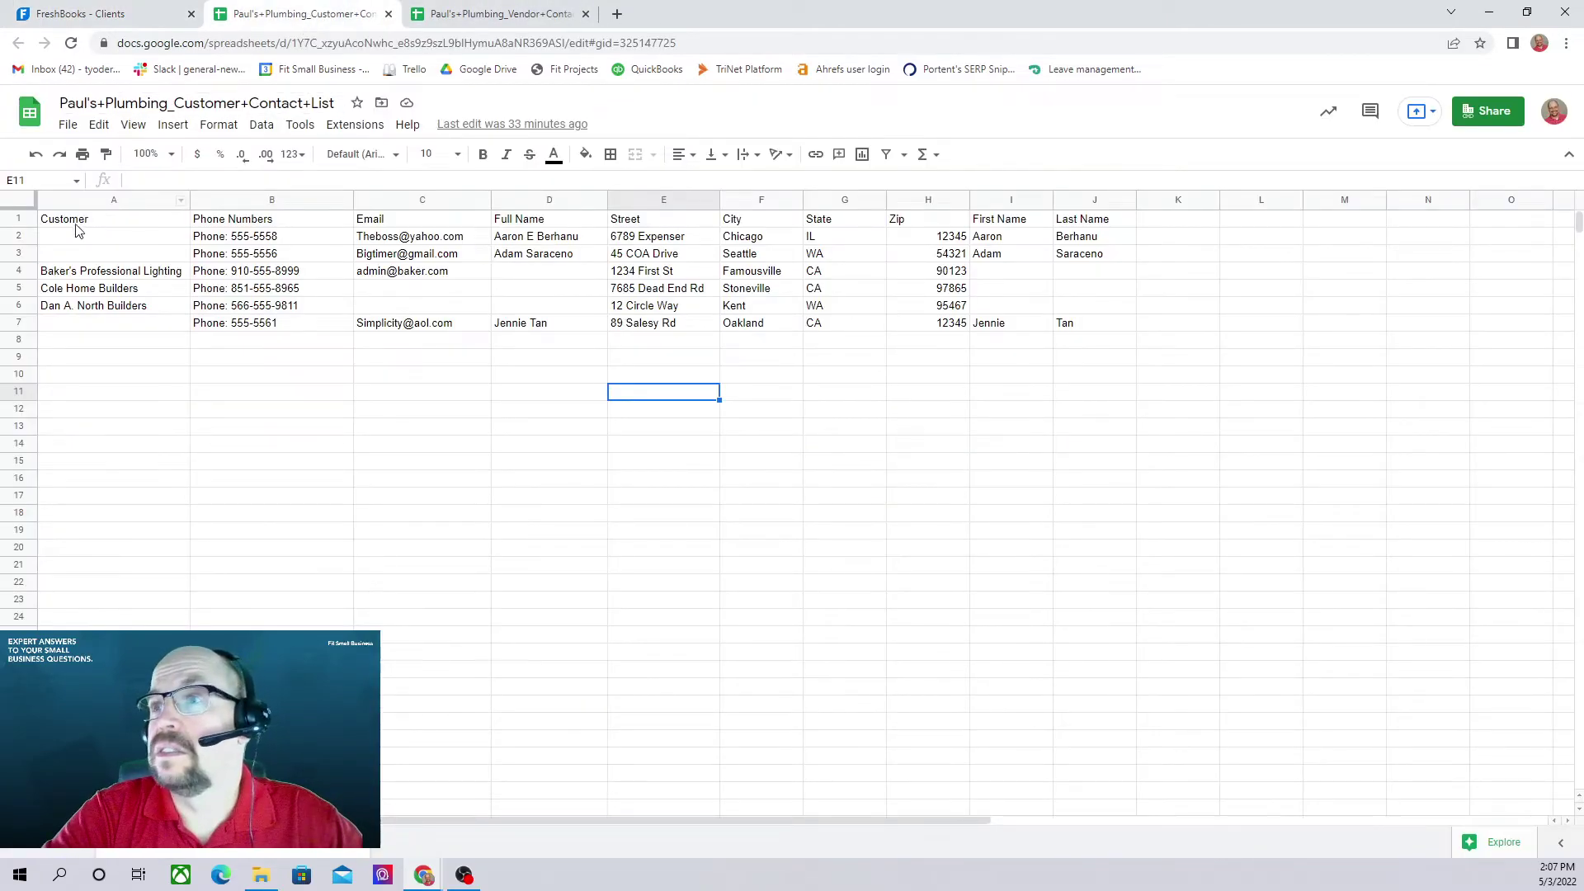
{"action": "left_click", "coordinate": [125, 18]}
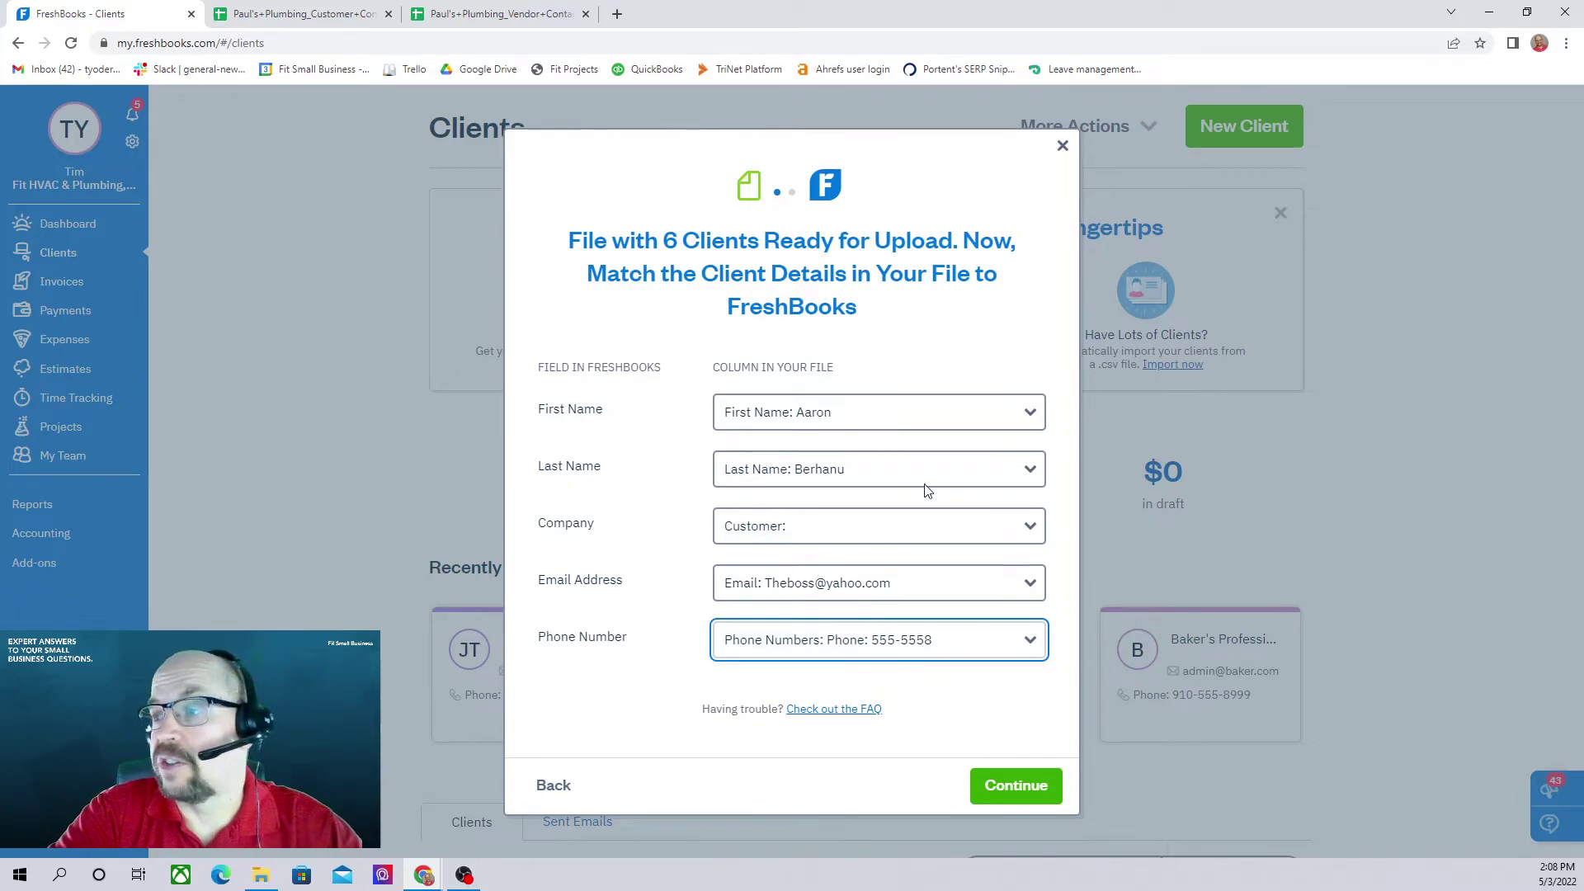
Continue to the client address fields and match Street Address to the Street column and City to the City column.
{"action": "left_click", "coordinate": [1030, 785]}
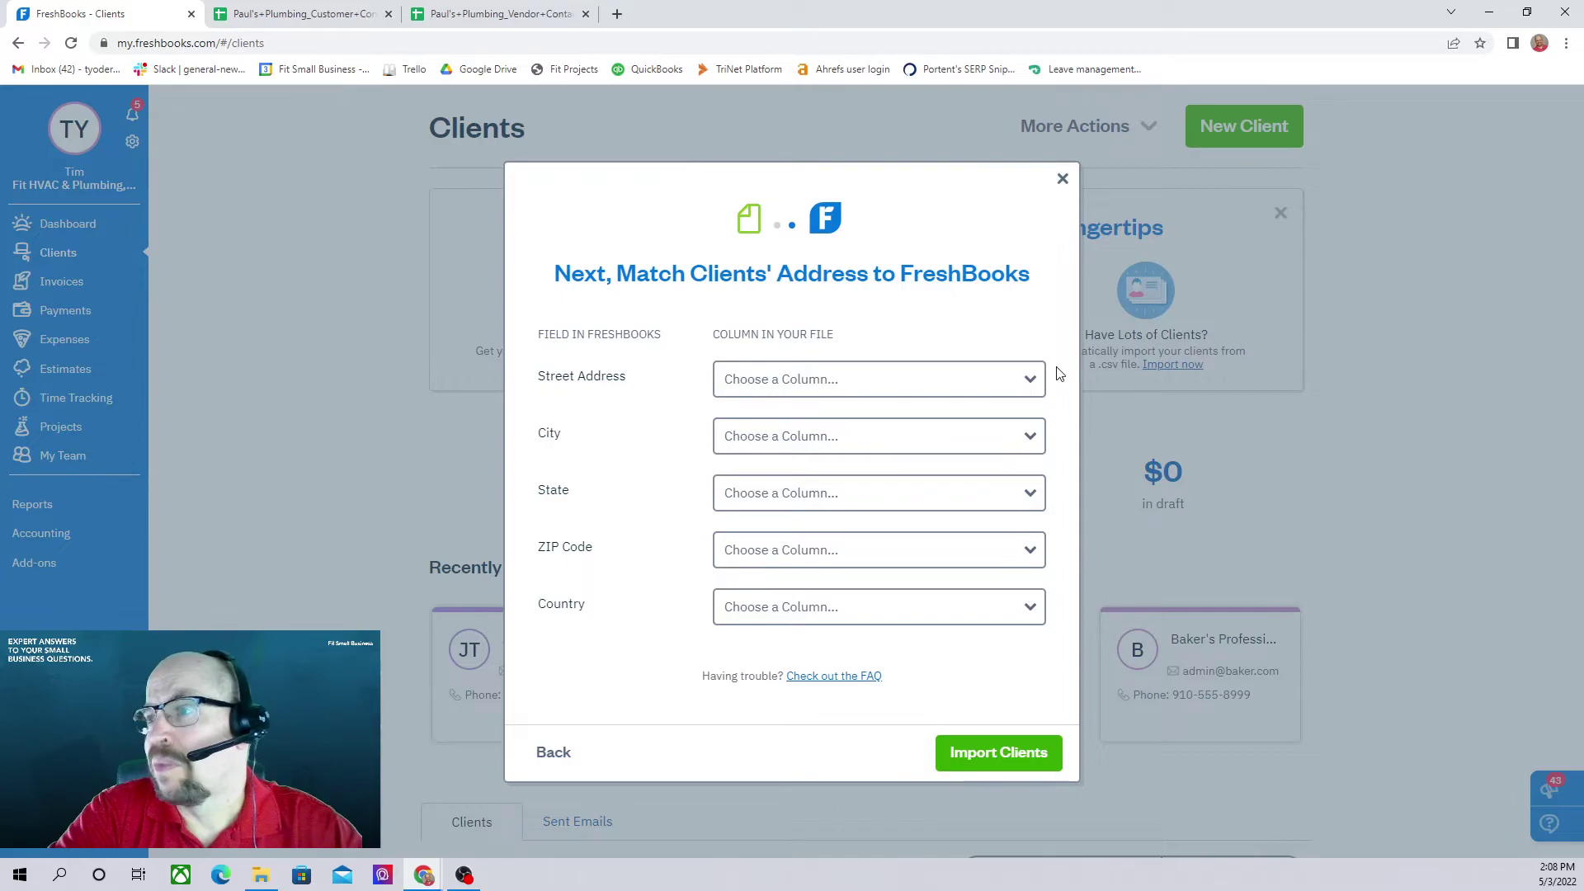
{"action": "left_click", "coordinate": [850, 382]}
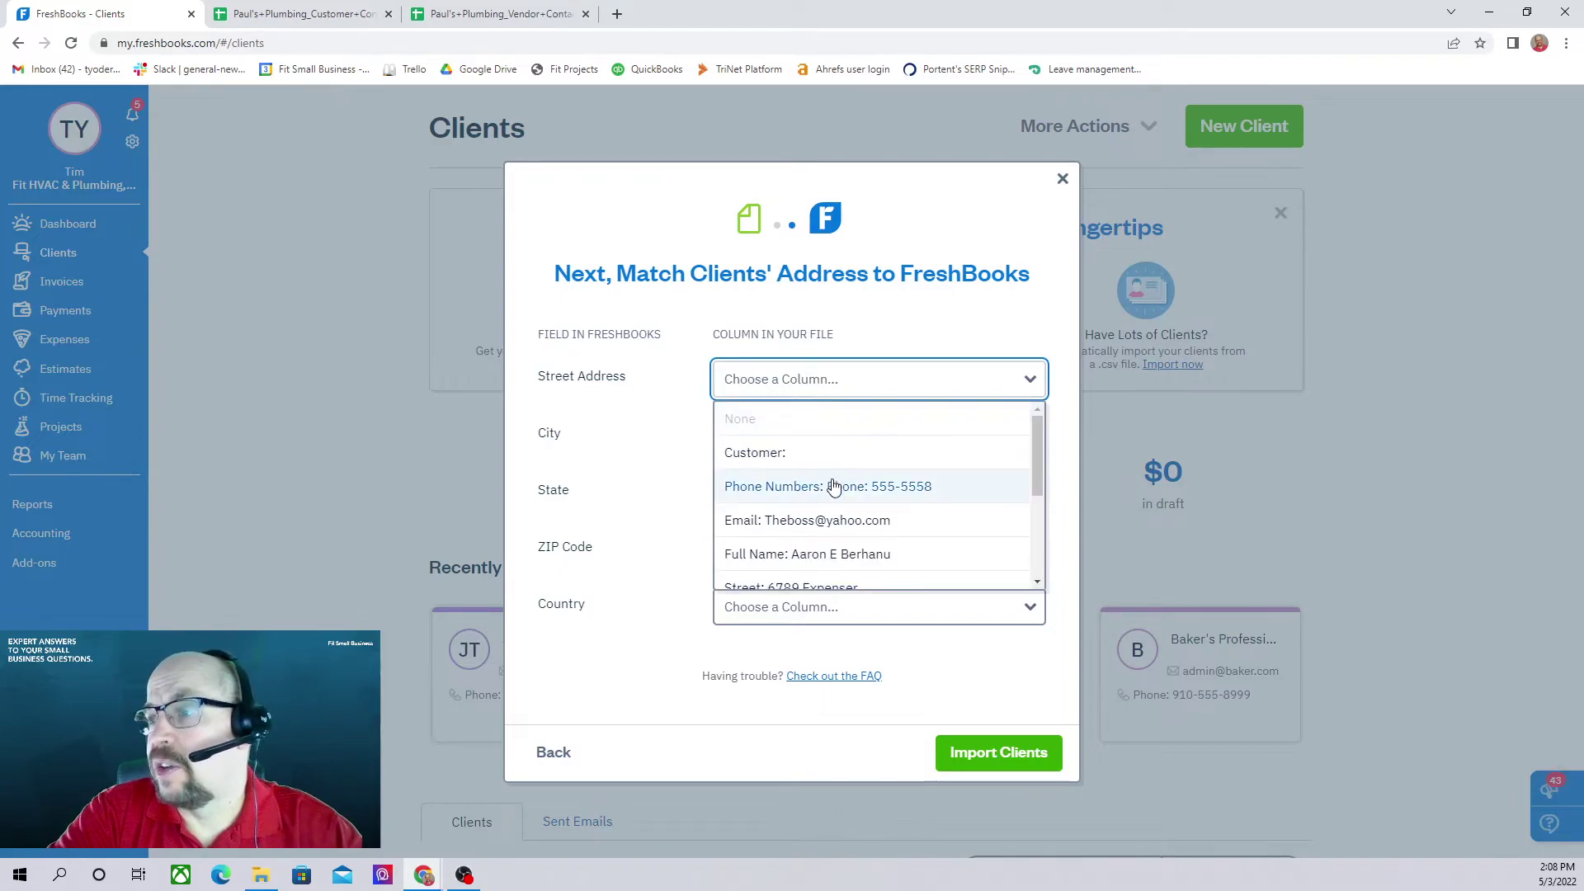
{"action": "scroll", "coordinate": [866, 503], "scroll_direction": "down", "scroll_amount": 2}
{"action": "left_click", "coordinate": [827, 510]}
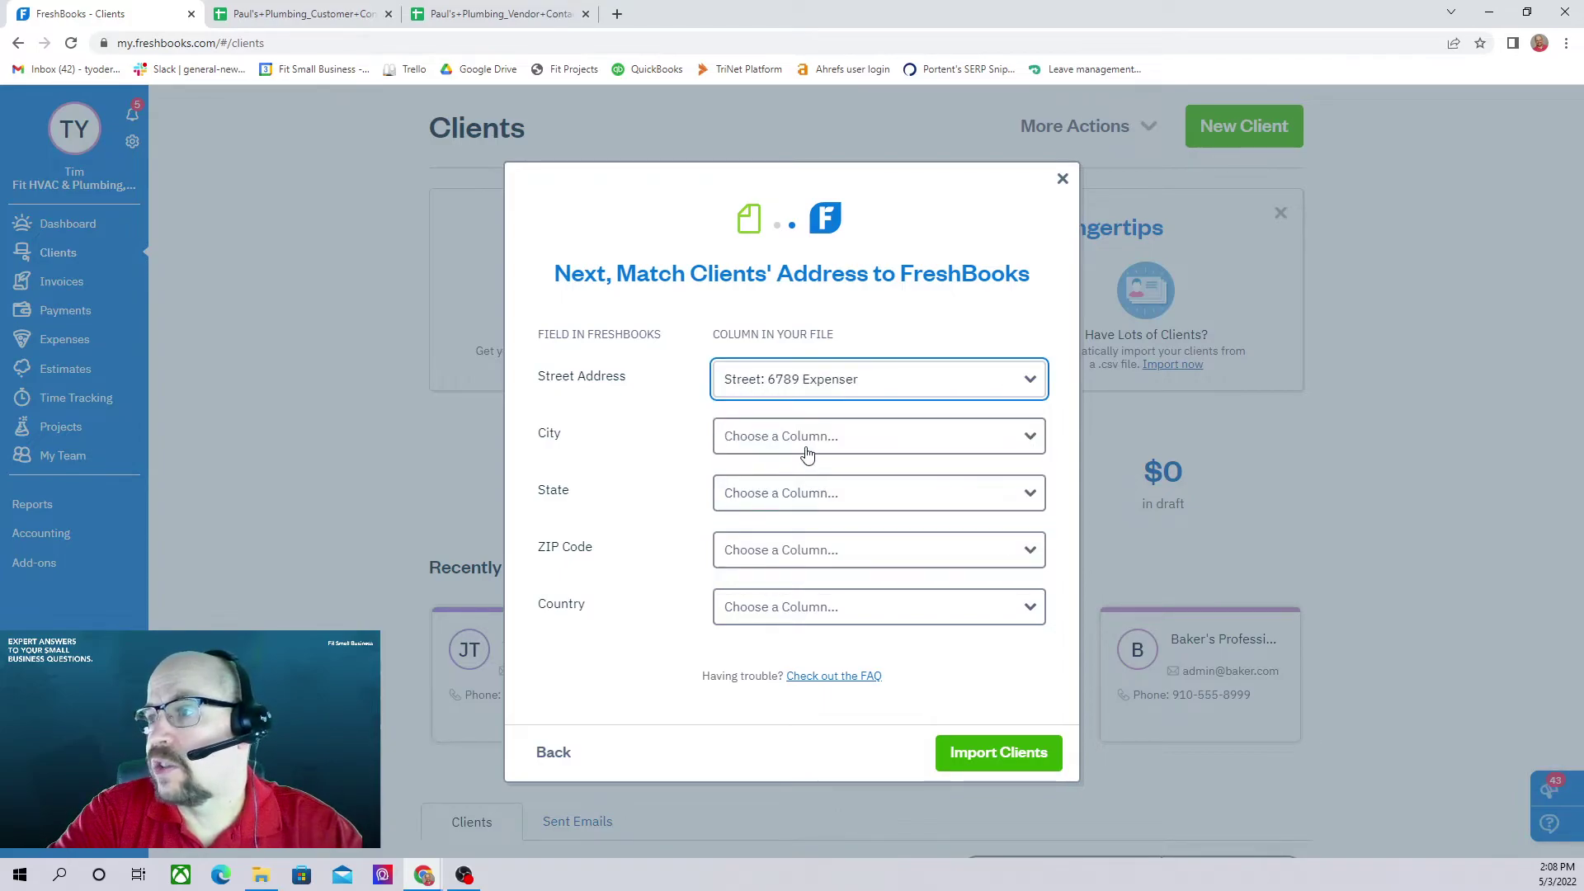
{"action": "left_click", "coordinate": [804, 441]}
{"action": "scroll", "coordinate": [825, 569], "scroll_direction": "down", "scroll_amount": 3}
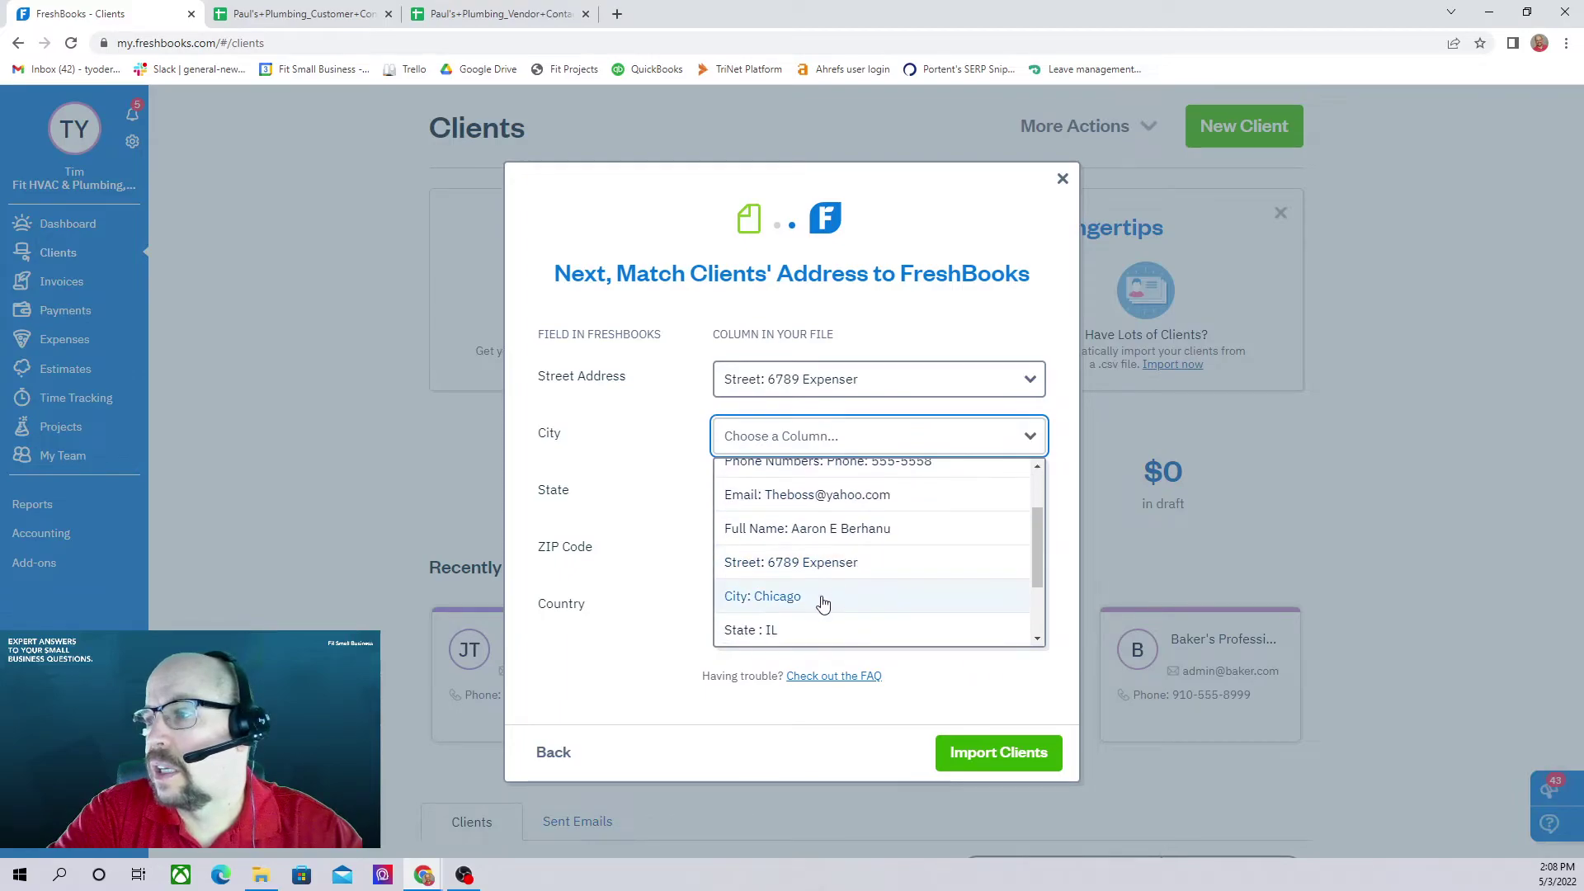
{"action": "left_click", "coordinate": [775, 595]}
Match the State field to the file's State column and ZIP Code to the Zip column.
{"action": "left_click", "coordinate": [793, 502]}
{"action": "scroll", "coordinate": [804, 643], "scroll_direction": "down", "scroll_amount": 3}
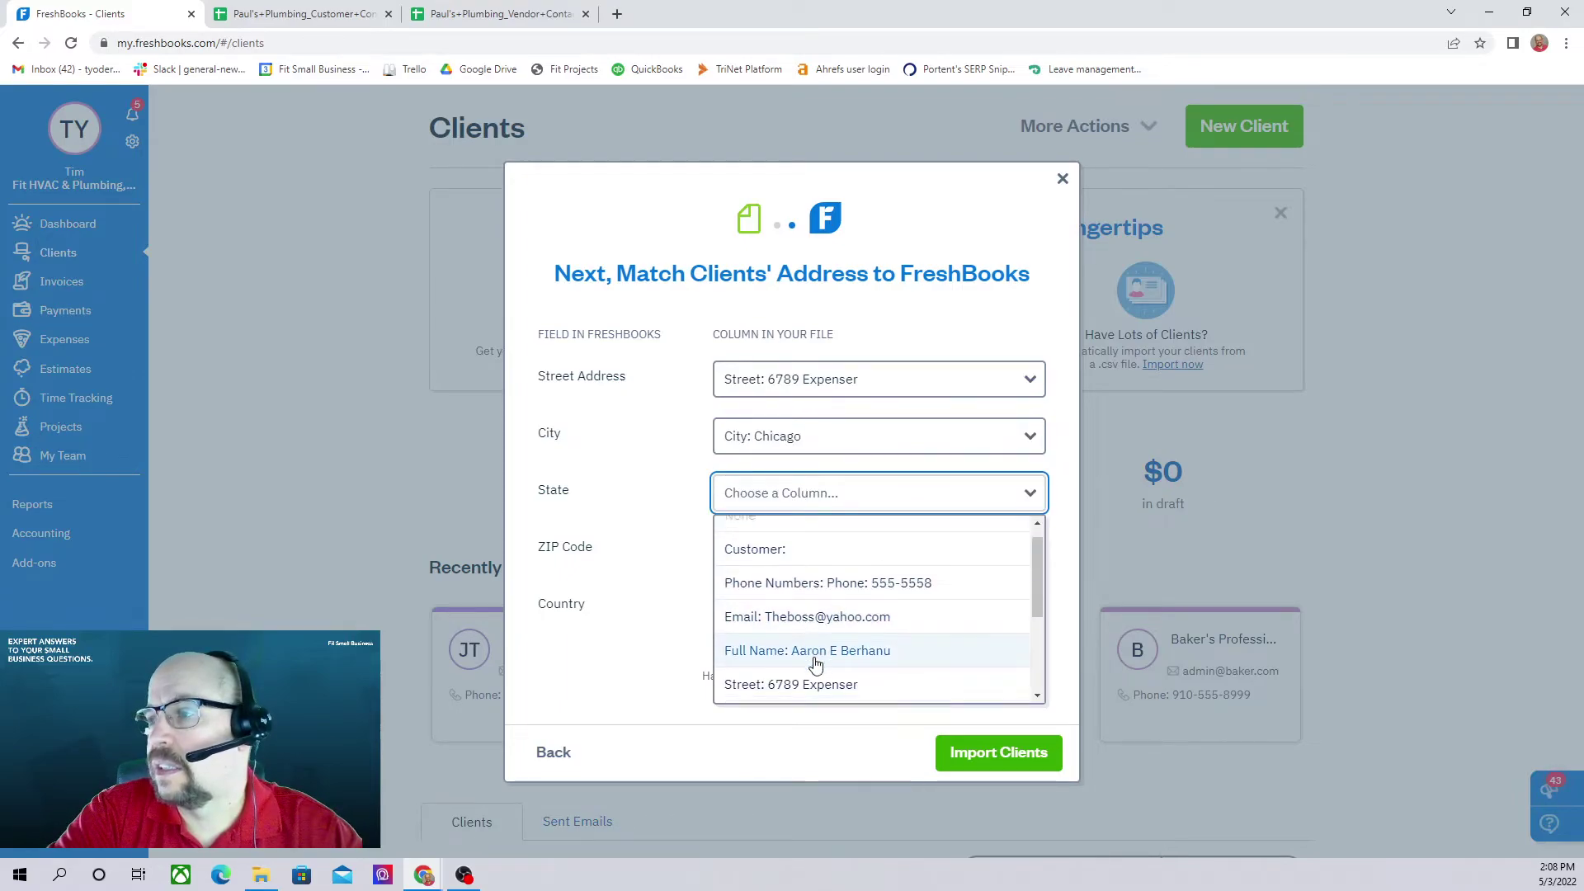
{"action": "left_click", "coordinate": [763, 687]}
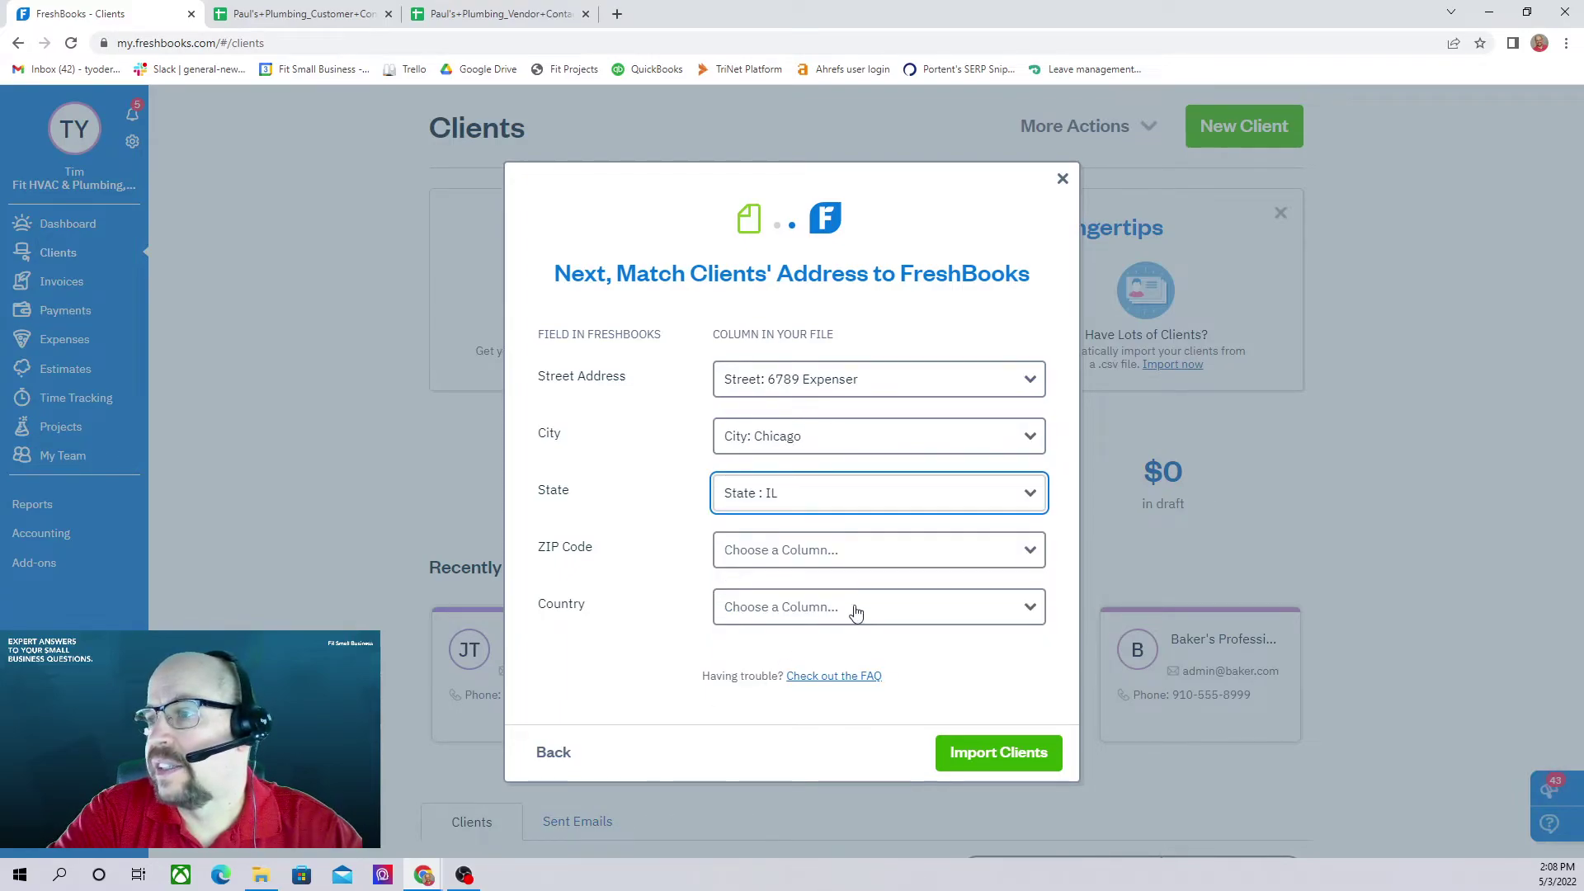
{"action": "left_click", "coordinate": [788, 551]}
{"action": "scroll", "coordinate": [809, 651], "scroll_direction": "down", "scroll_amount": 3}
{"action": "scroll", "coordinate": [813, 655], "scroll_direction": "down", "scroll_amount": 2}
{"action": "left_click", "coordinate": [788, 699]}
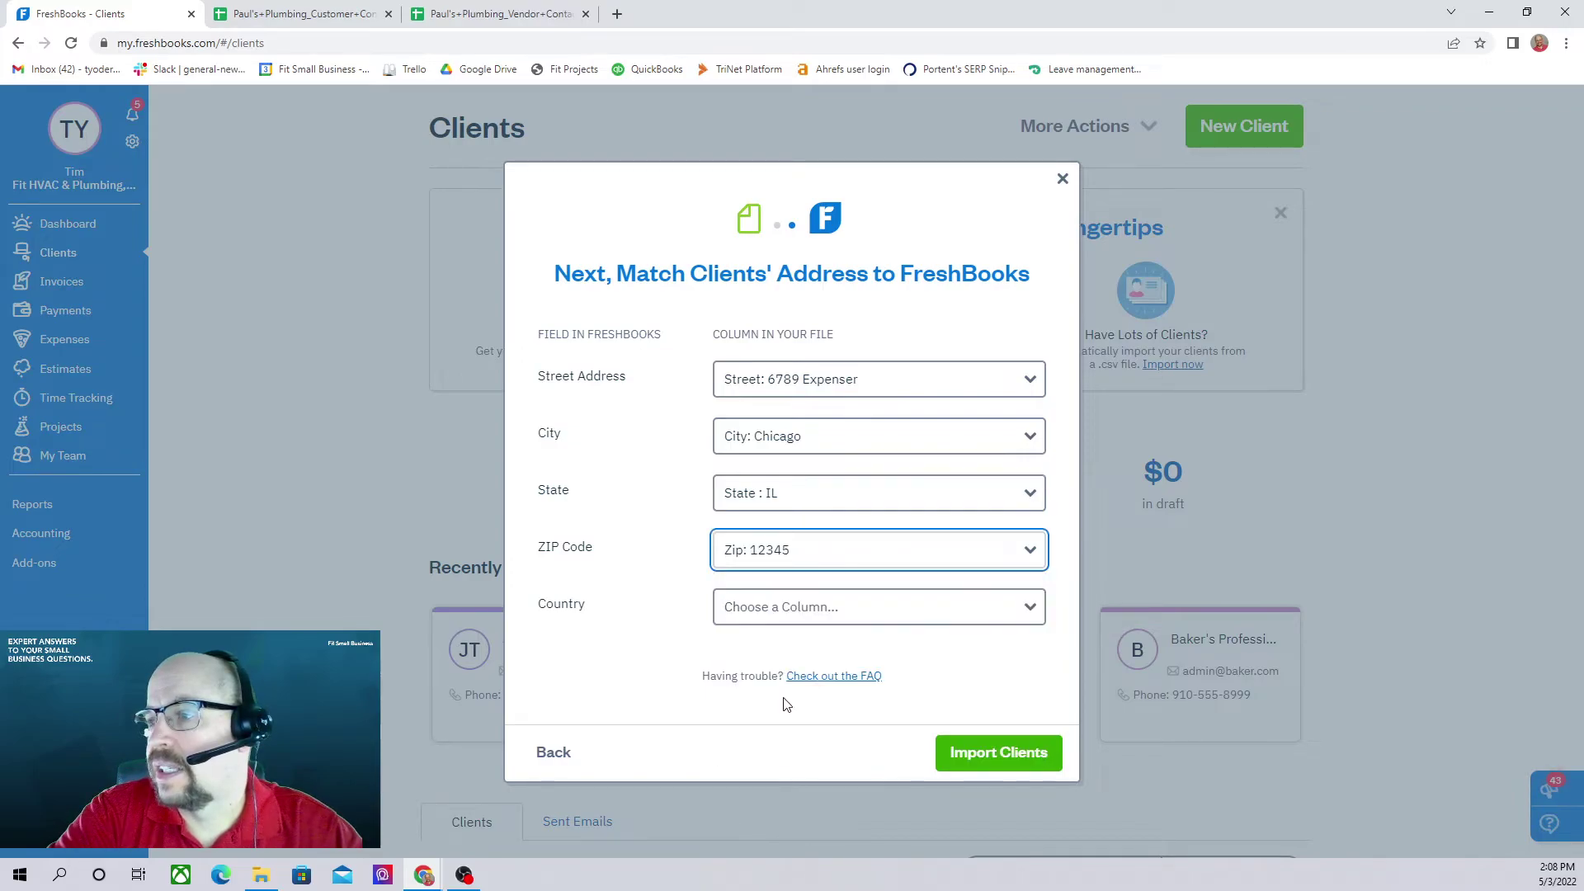
Leave Country unmatched after checking the available columns, and import the clients.
{"action": "left_click", "coordinate": [788, 614]}
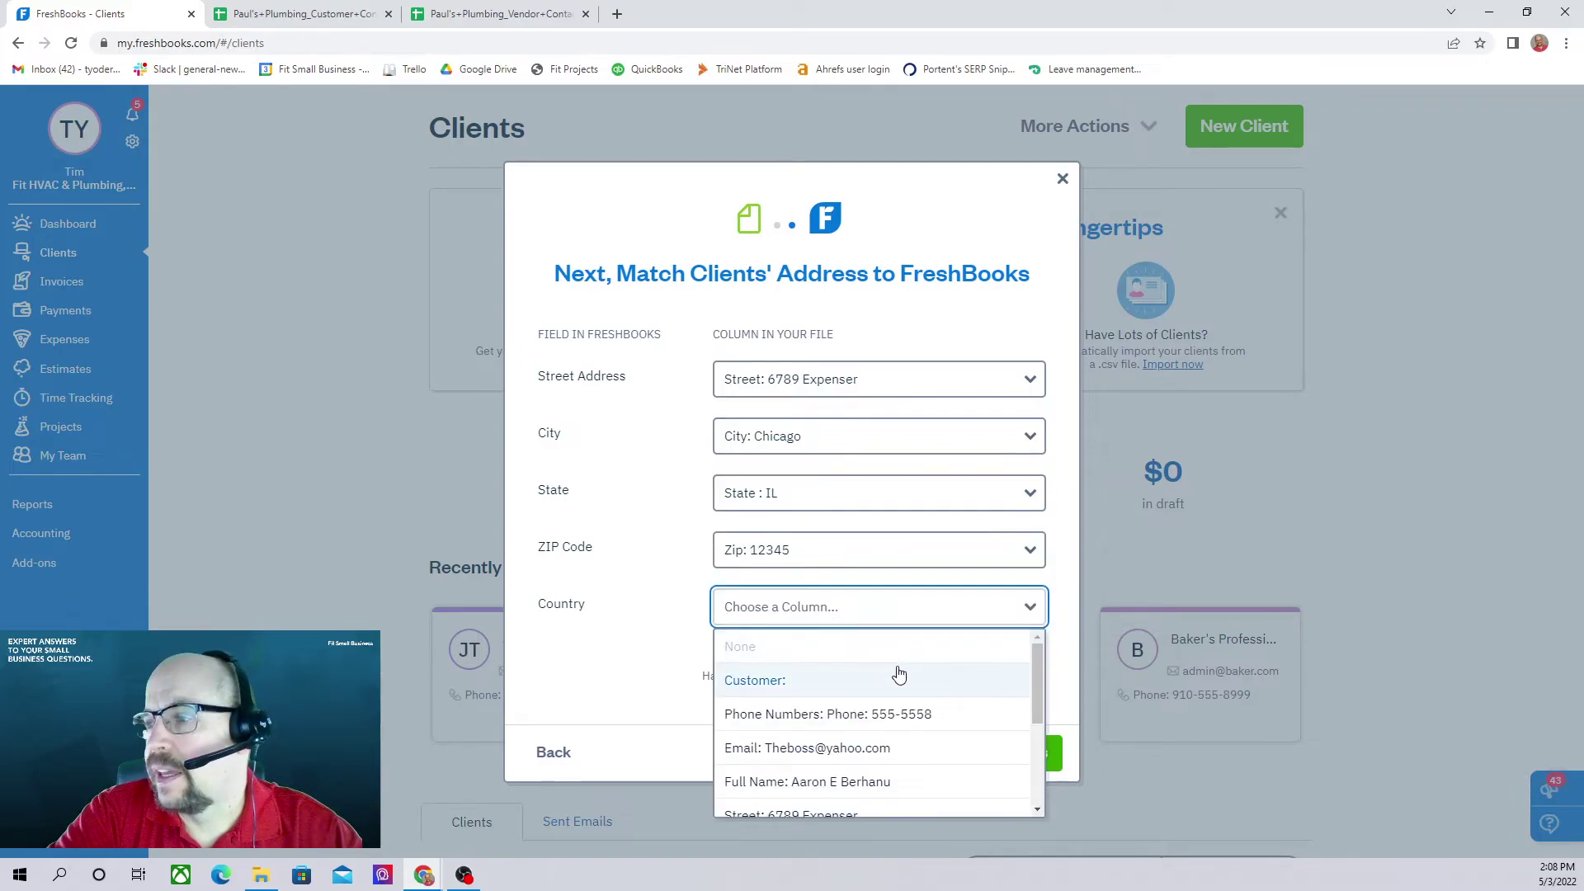
{"action": "scroll", "coordinate": [899, 673], "scroll_direction": "down", "scroll_amount": 3}
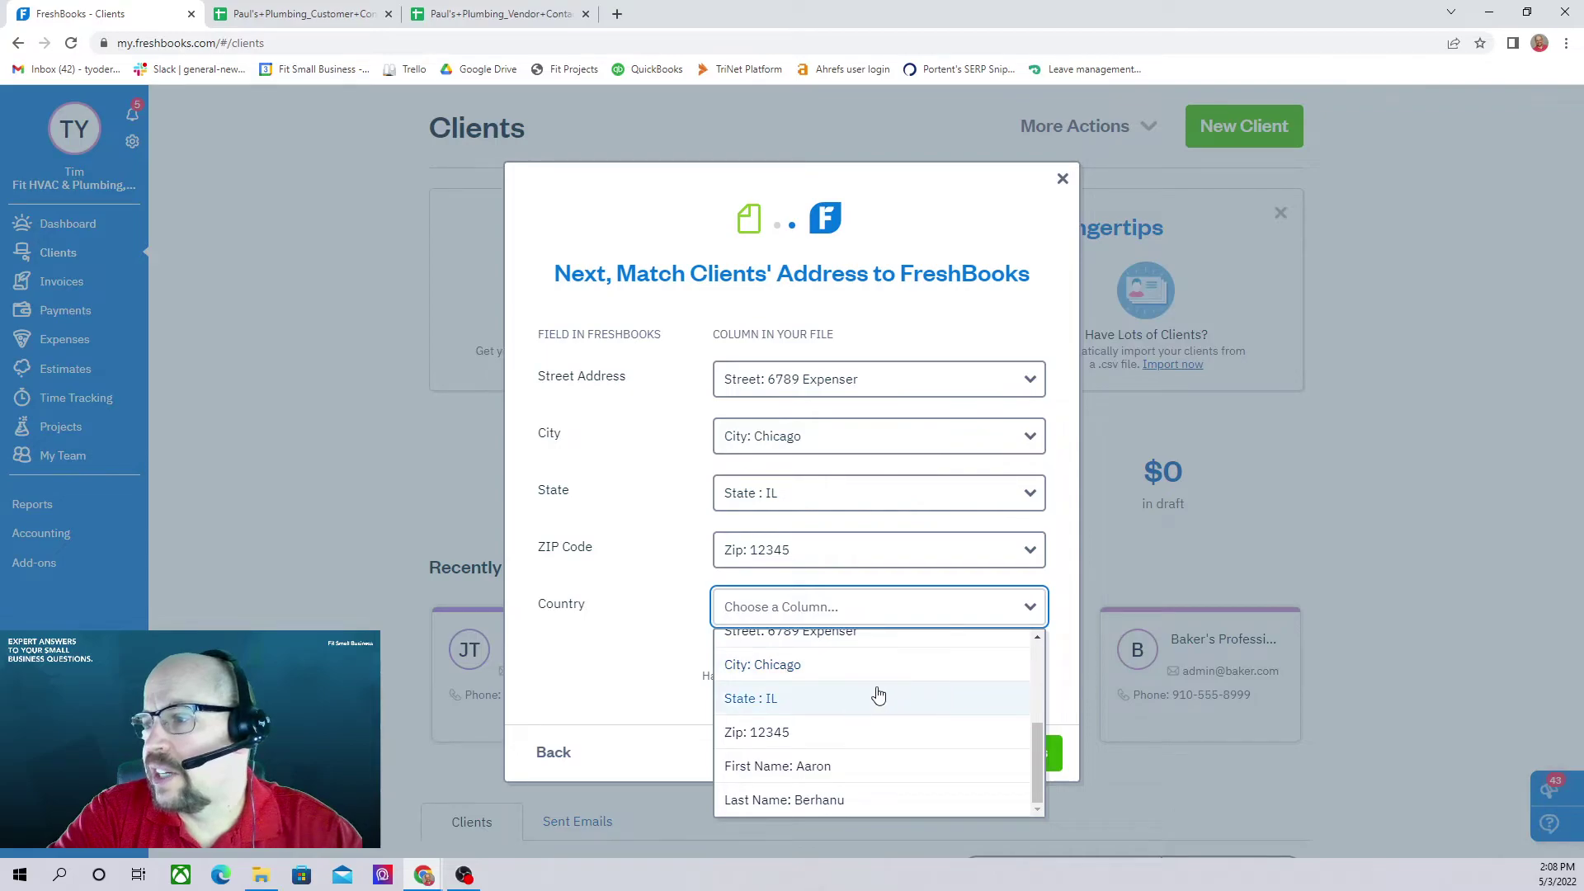
{"action": "left_click", "coordinate": [606, 682]}
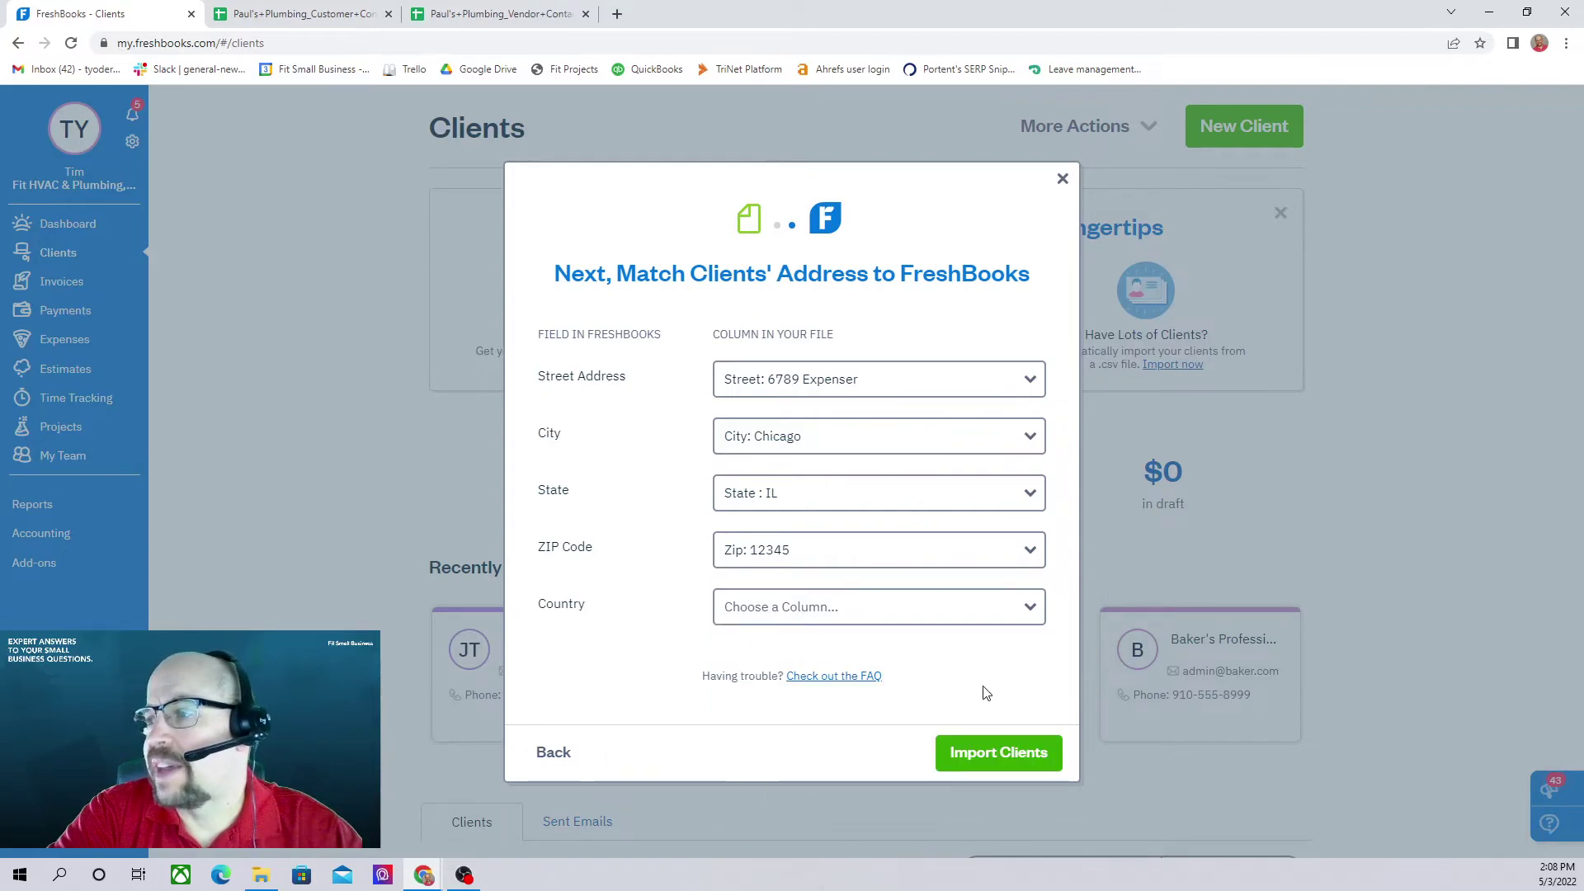
{"action": "left_click", "coordinate": [998, 754]}
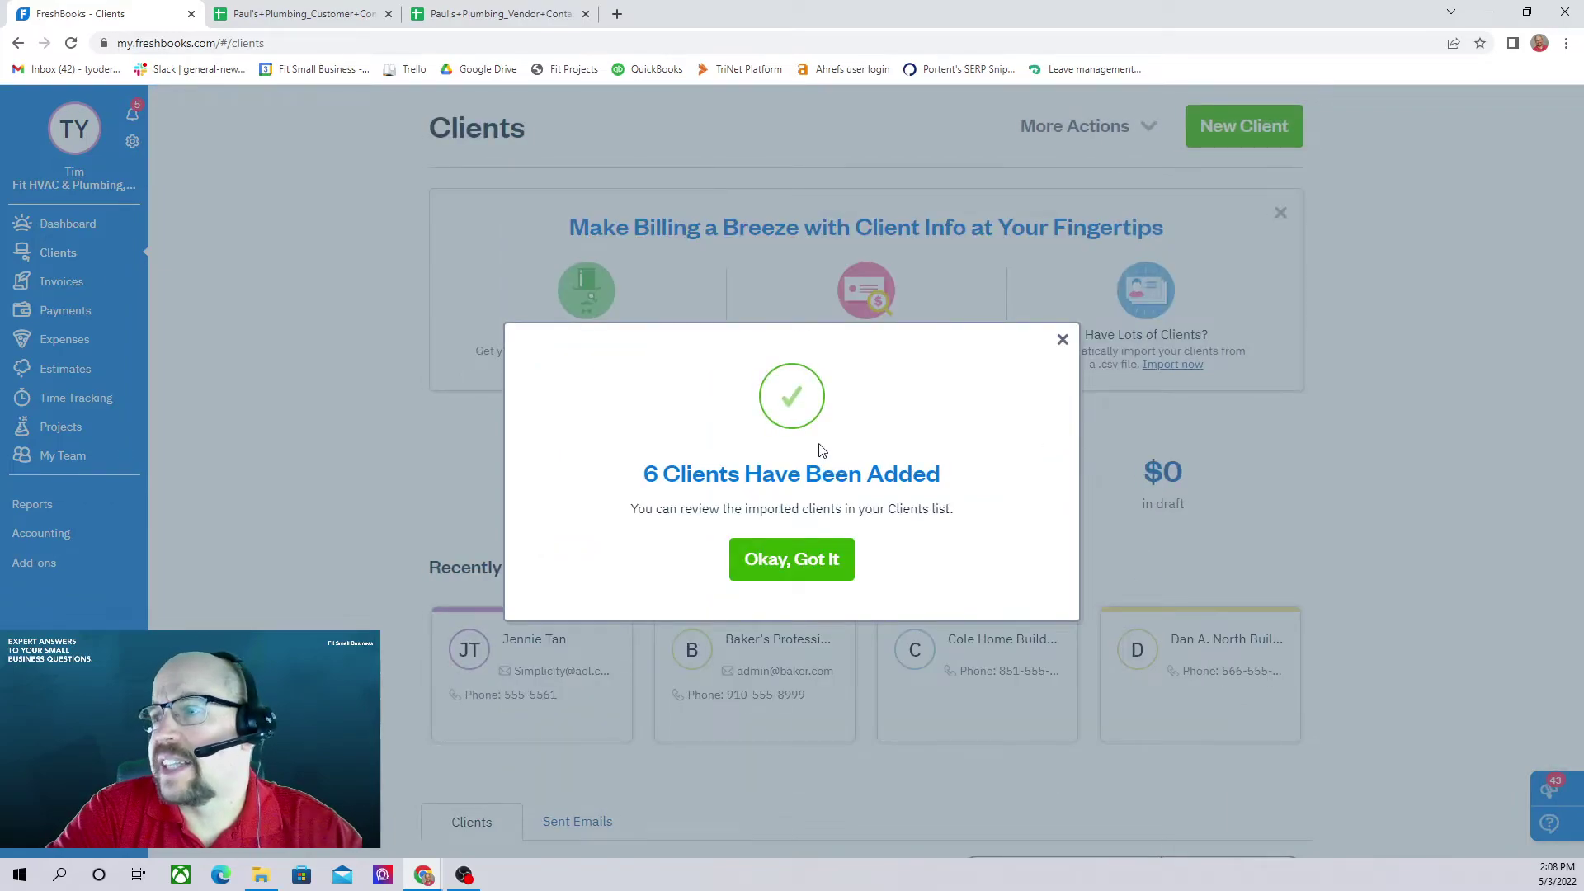
{"action": "left_click", "coordinate": [808, 573]}
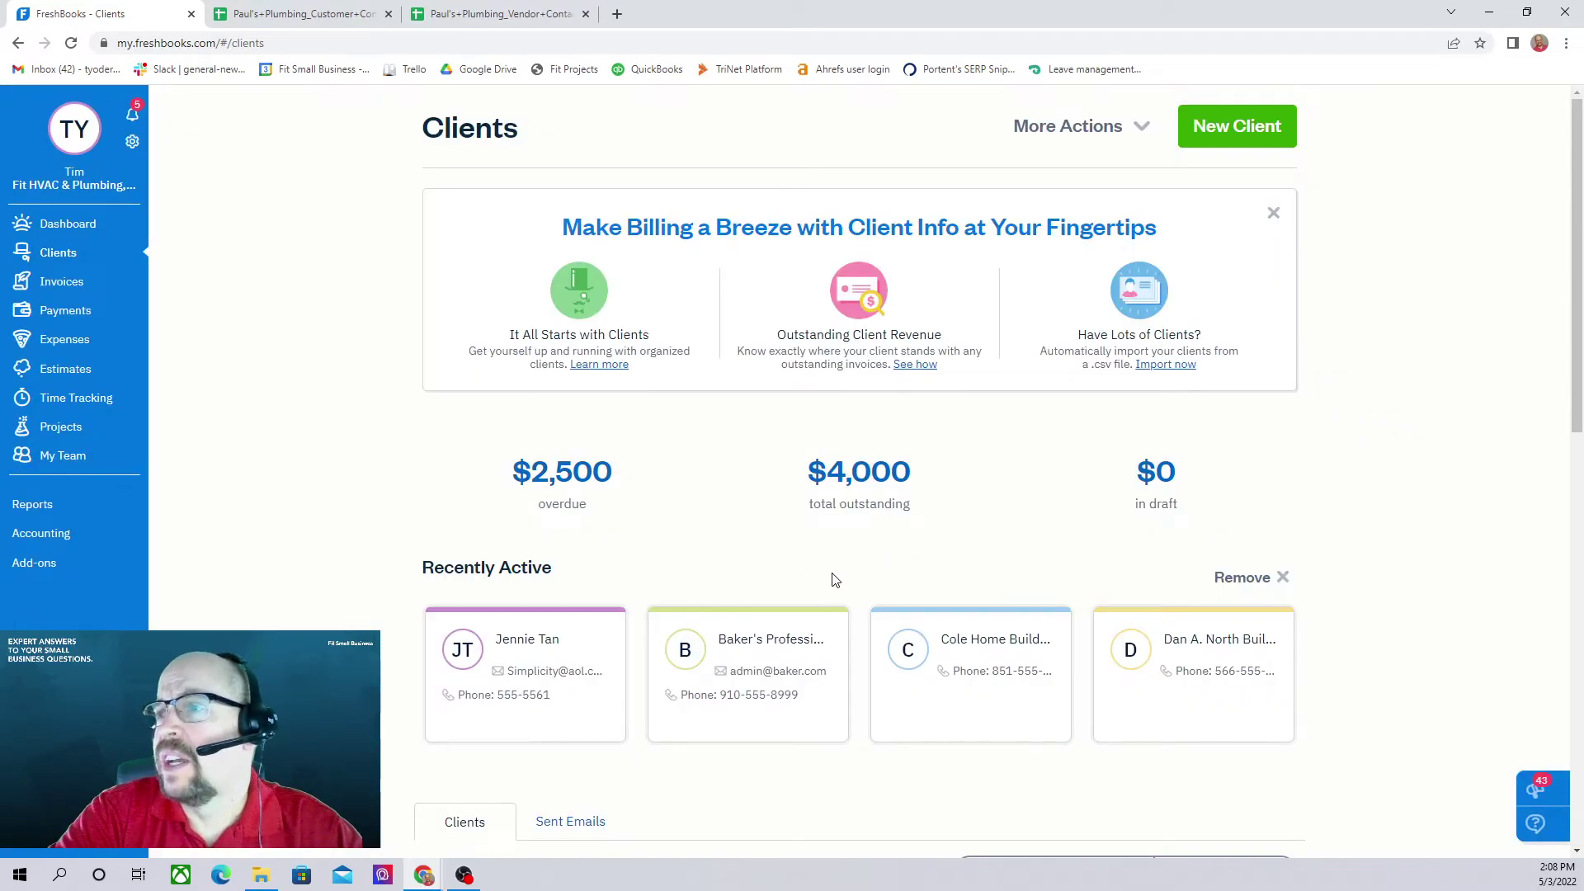
Review the All Clients list for the newly imported clients.
{"action": "scroll", "coordinate": [866, 569], "scroll_direction": "down", "scroll_amount": 6}
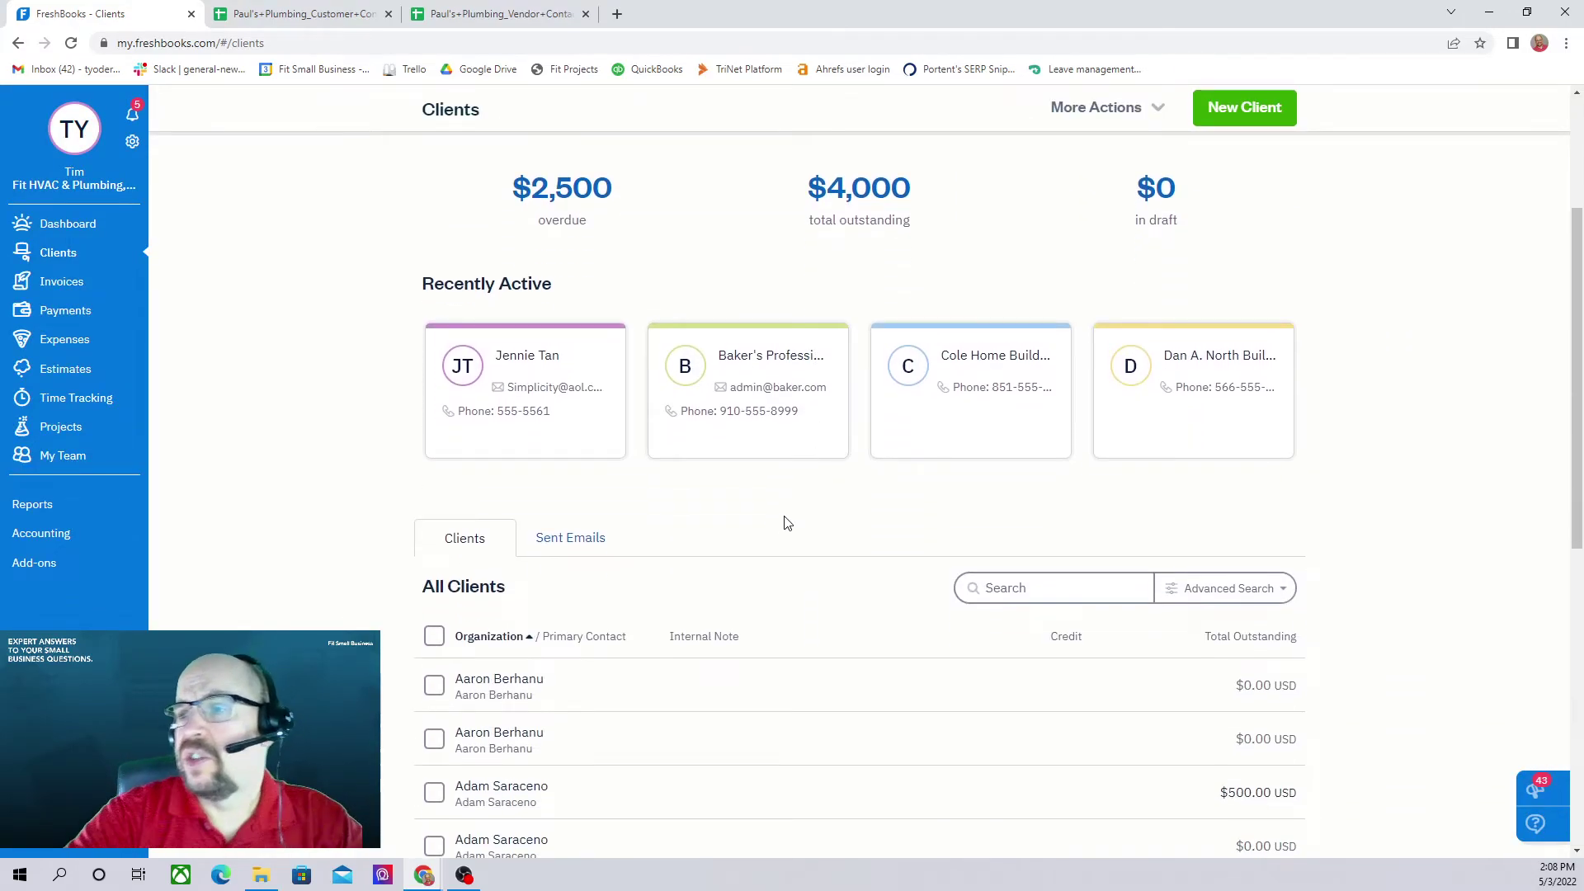
{"action": "scroll", "coordinate": [928, 495], "scroll_direction": "down", "scroll_amount": 2}
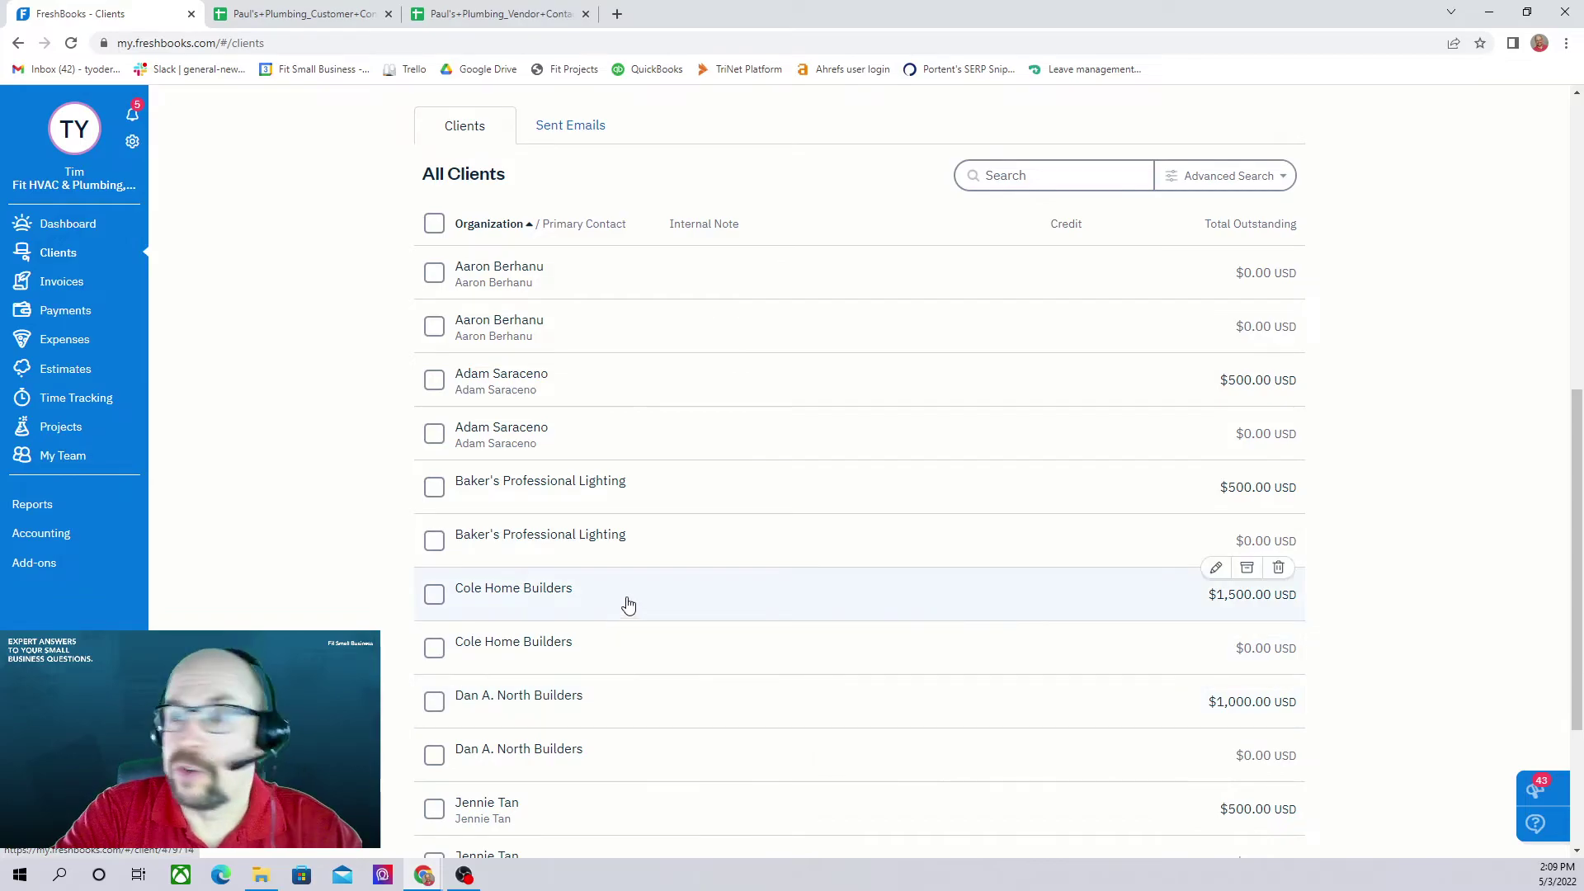
{"action": "scroll", "coordinate": [696, 604], "scroll_direction": "down", "scroll_amount": 3}
{"action": "scroll", "coordinate": [701, 609], "scroll_direction": "up", "scroll_amount": 4}
{"action": "scroll", "coordinate": [701, 609], "scroll_direction": "up", "scroll_amount": 3}
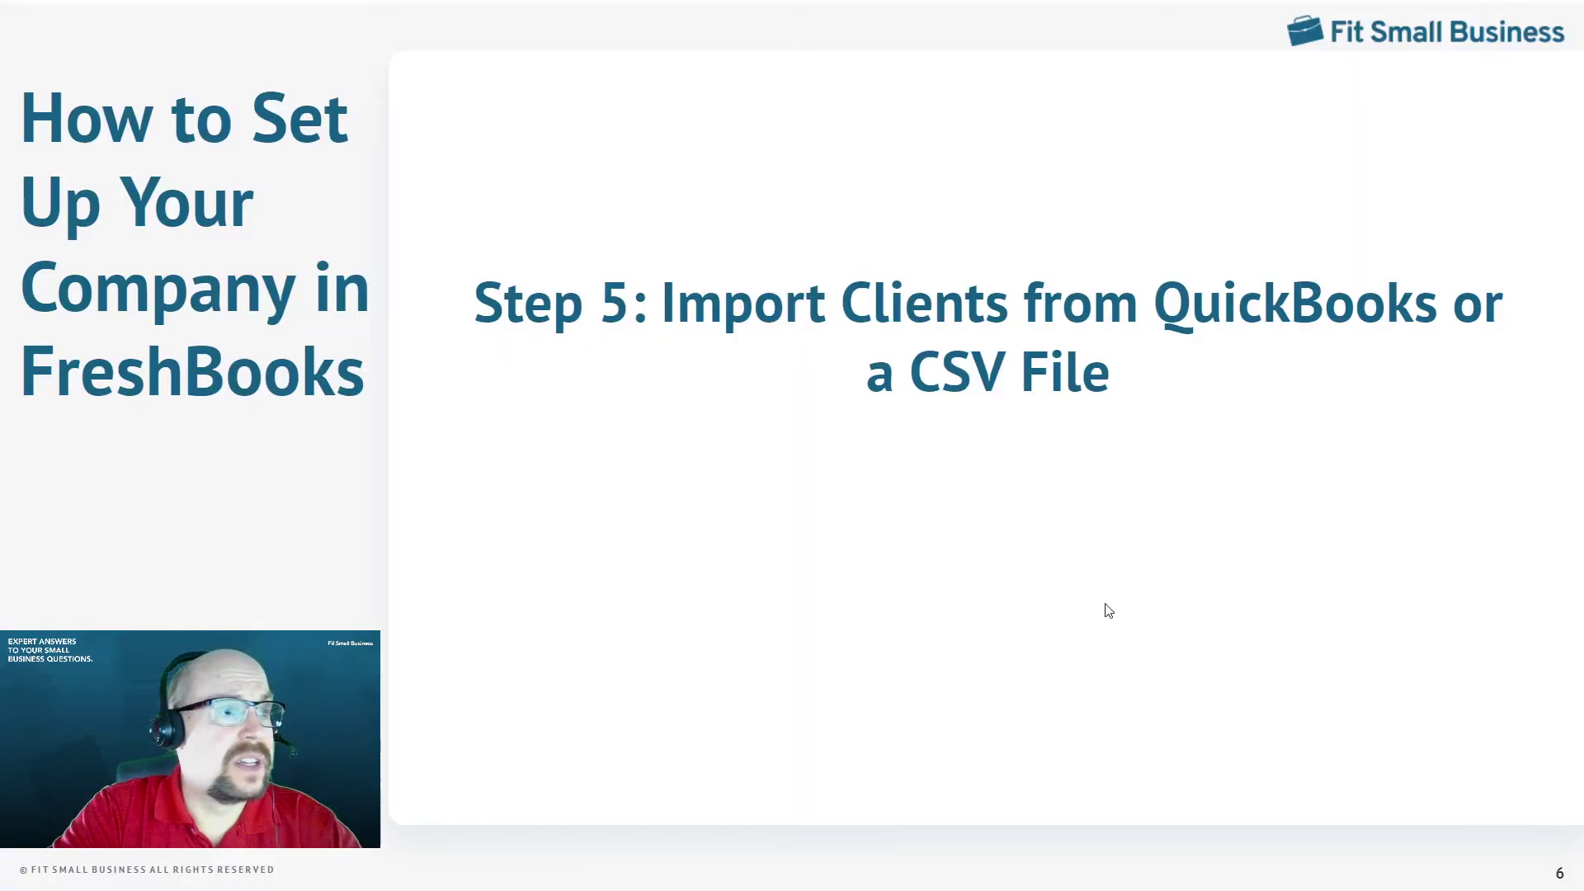
{"action": "key", "text": "Right"}
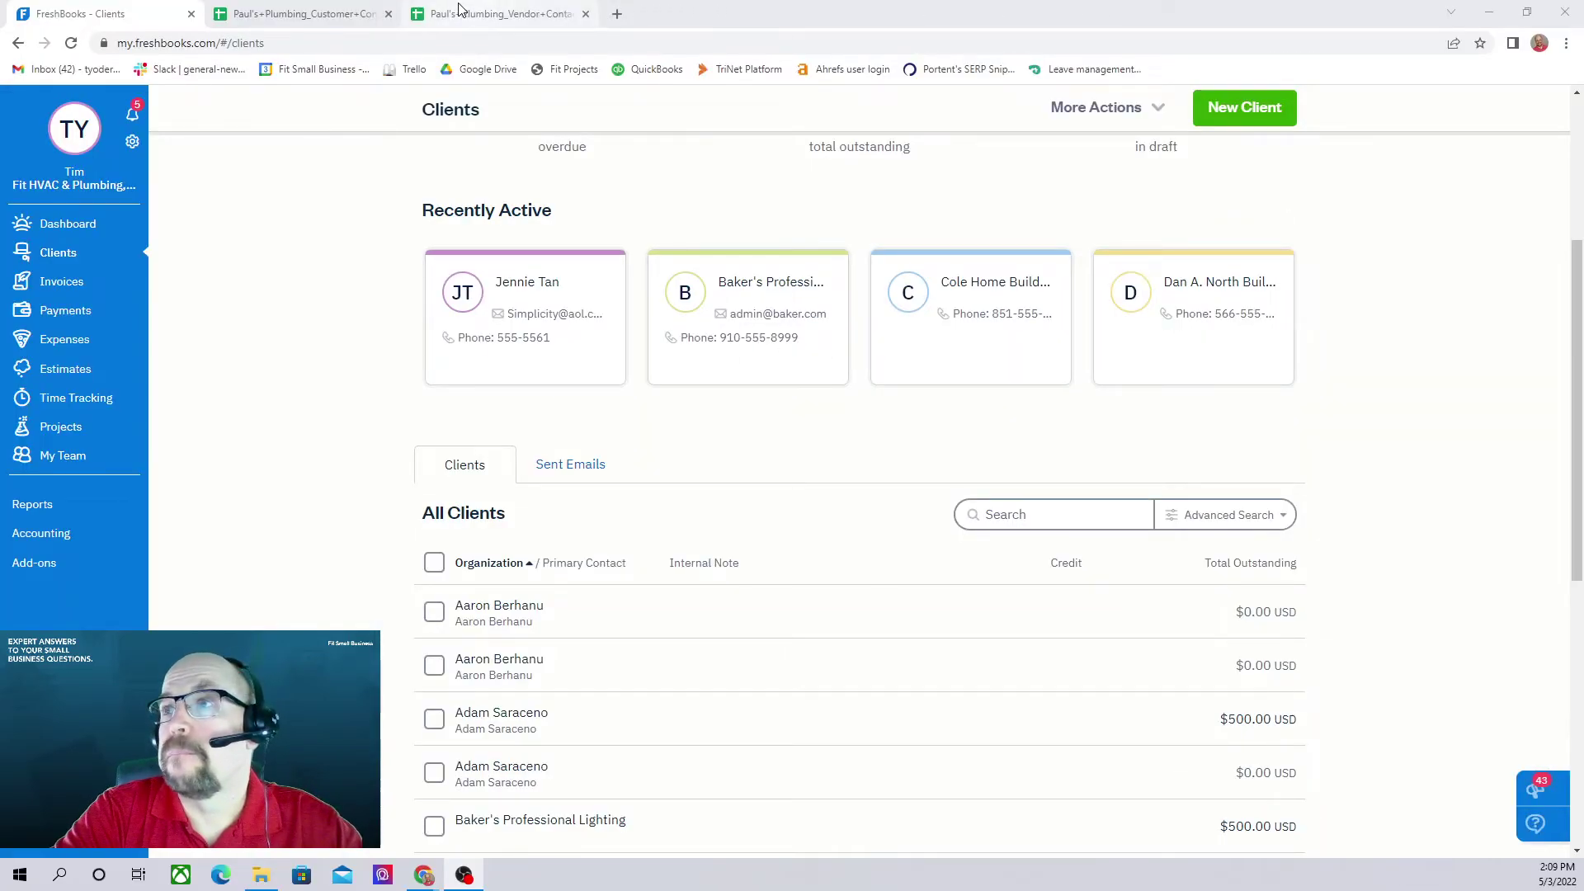
Review the columns of the Paul's+Plumbing_Vendor+Contact+List spreadsheet, and return to FreshBooks.
{"action": "left_click", "coordinate": [461, 14]}
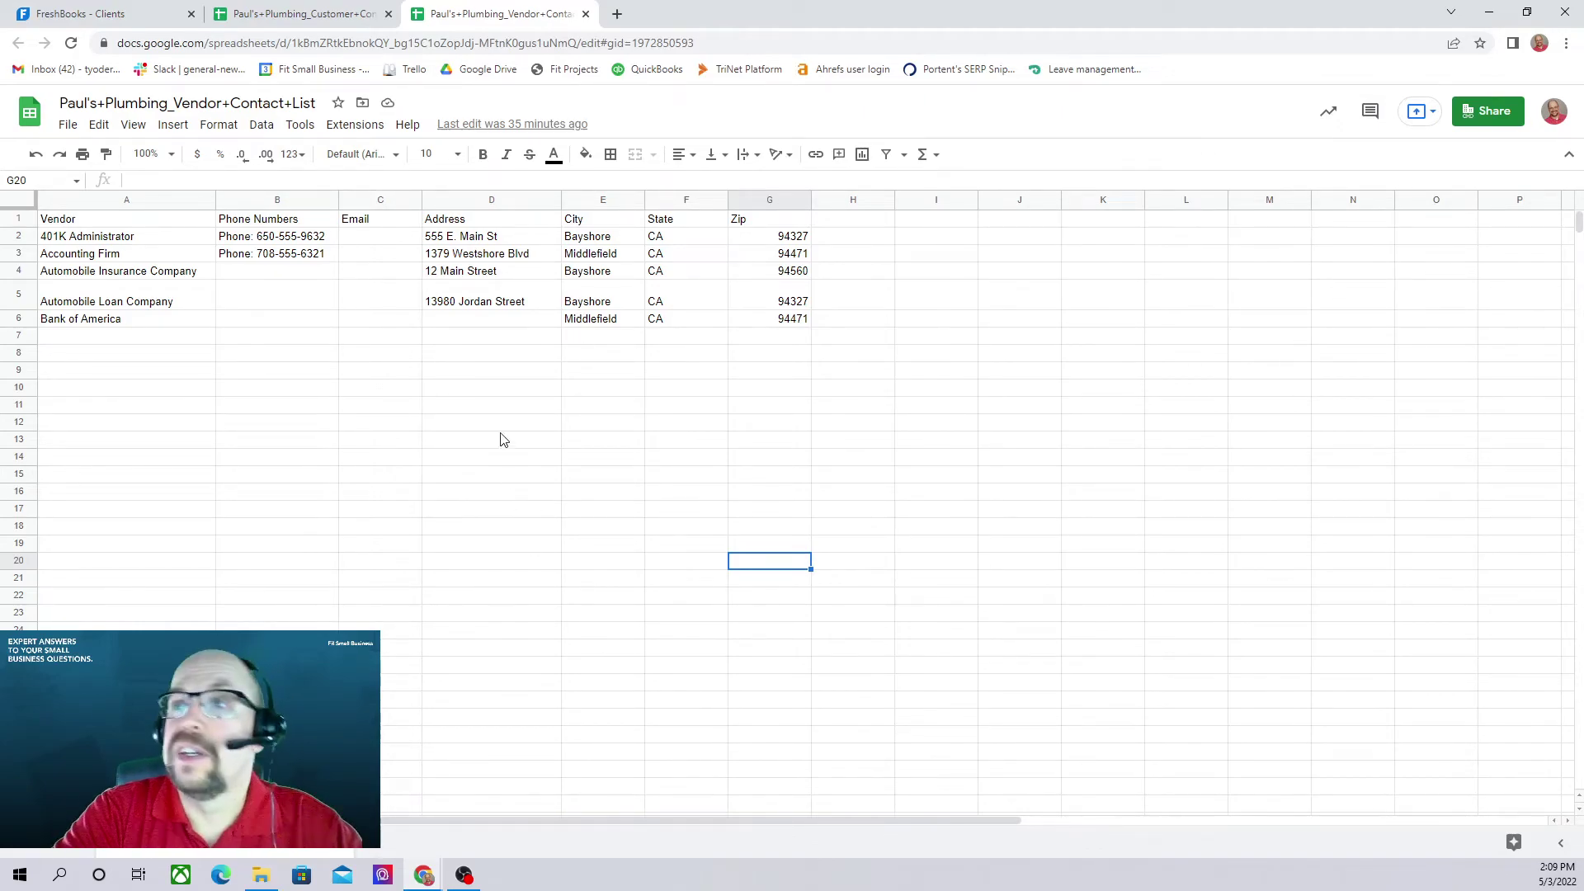
{"action": "left_click", "coordinate": [106, 21]}
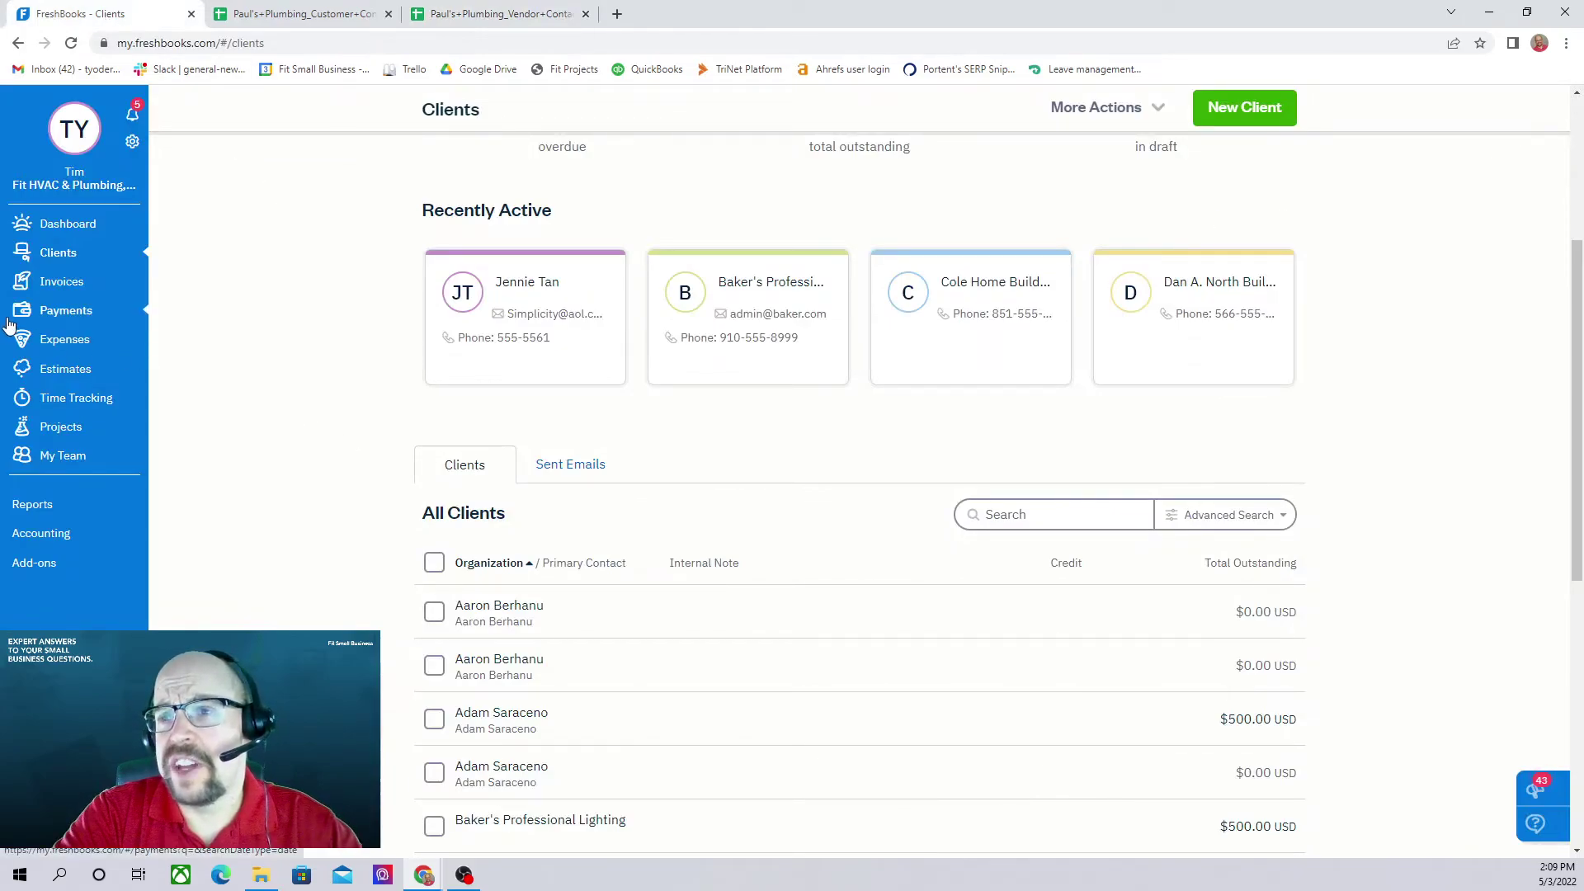
Open the list of vendors within Expenses.
{"action": "left_click", "coordinate": [69, 318]}
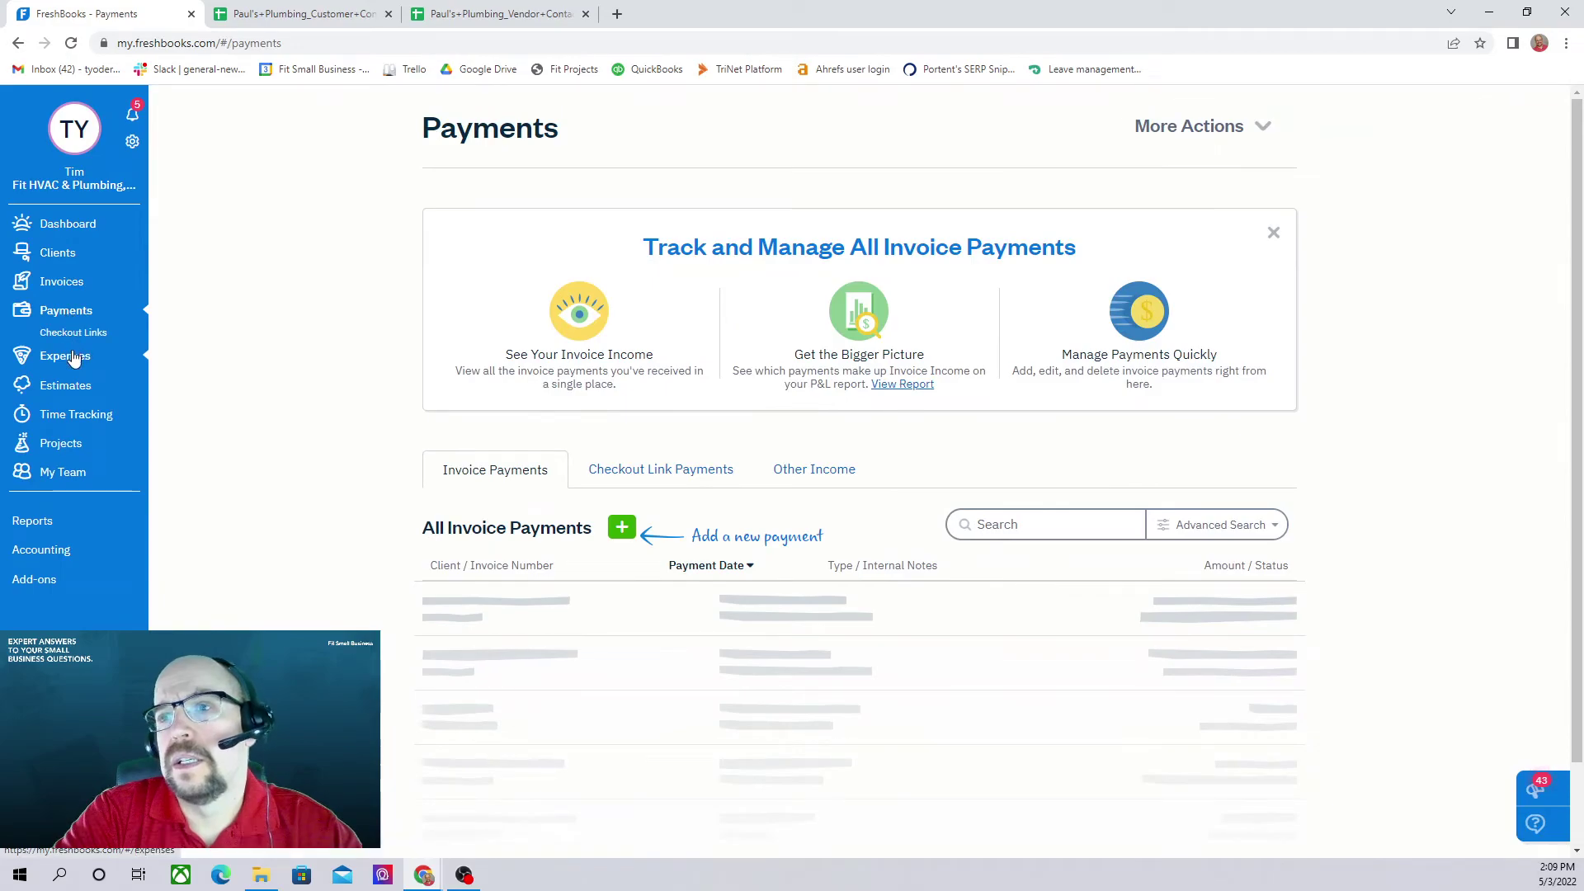
{"action": "left_click", "coordinate": [73, 357]}
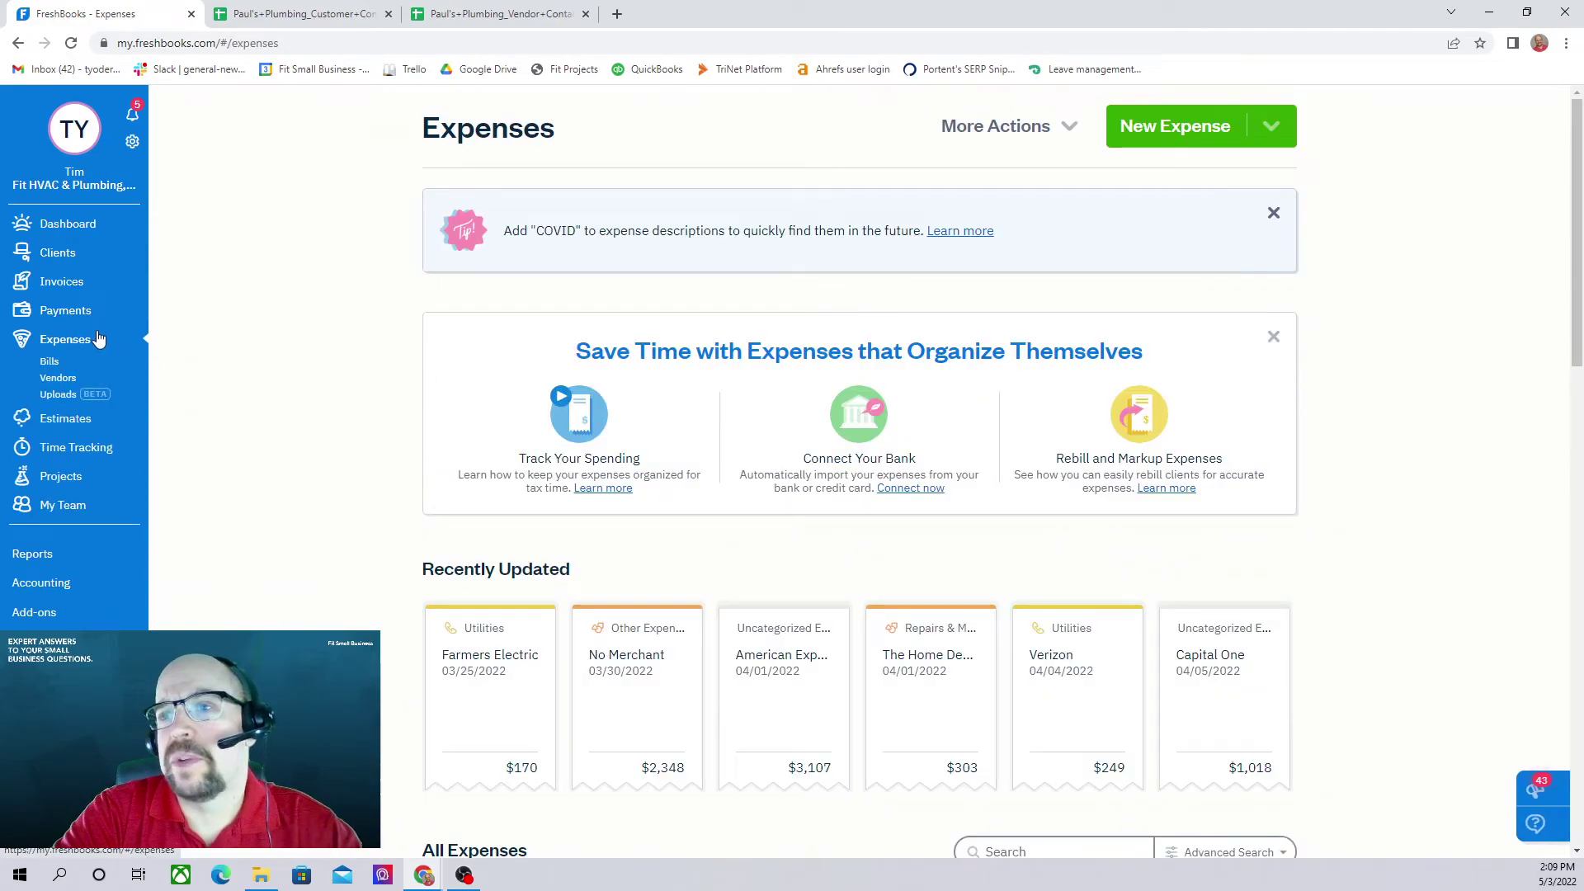
{"action": "left_click", "coordinate": [59, 378]}
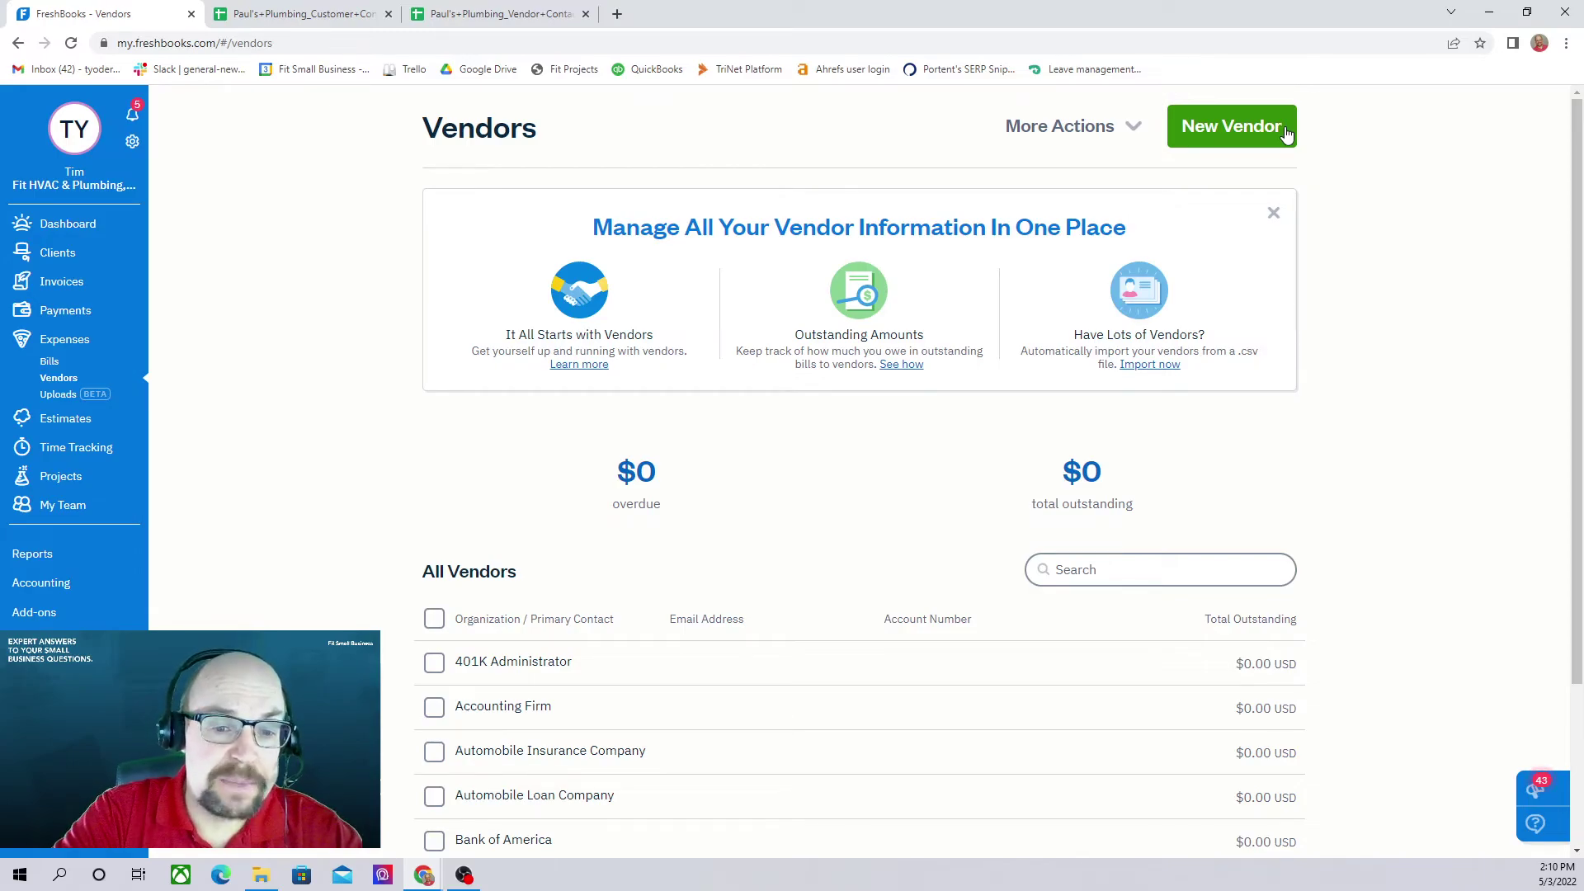
Start a vendor import and upload Paul's+Plumbing_Vendor+Contact+List from the Downloads folder.
{"action": "left_click", "coordinate": [1136, 132]}
{"action": "left_click", "coordinate": [1072, 173]}
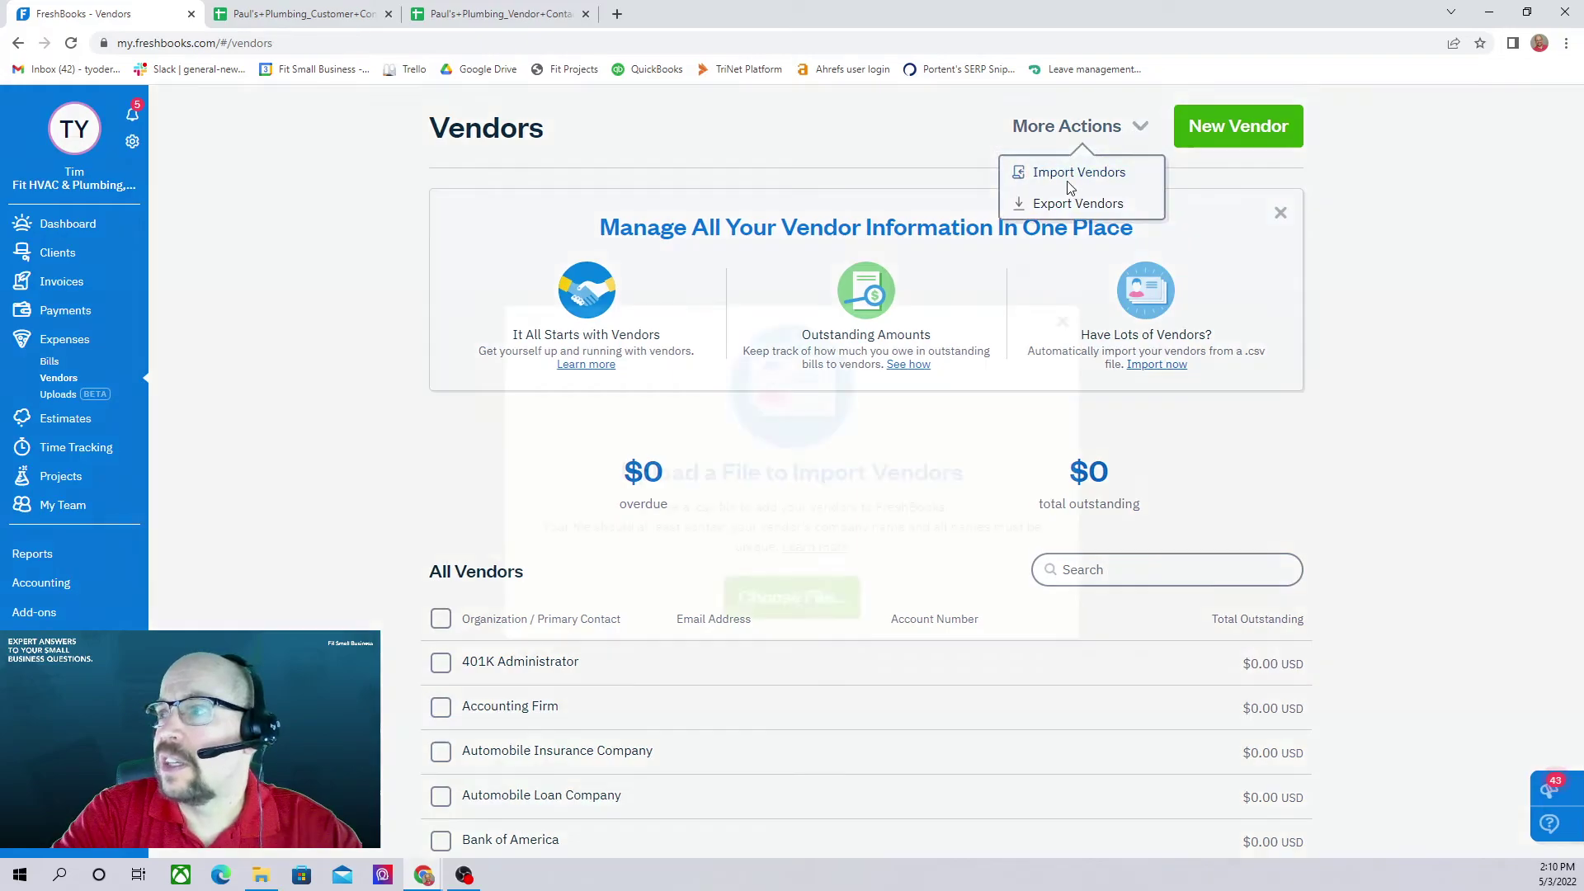
{"action": "left_click", "coordinate": [780, 600]}
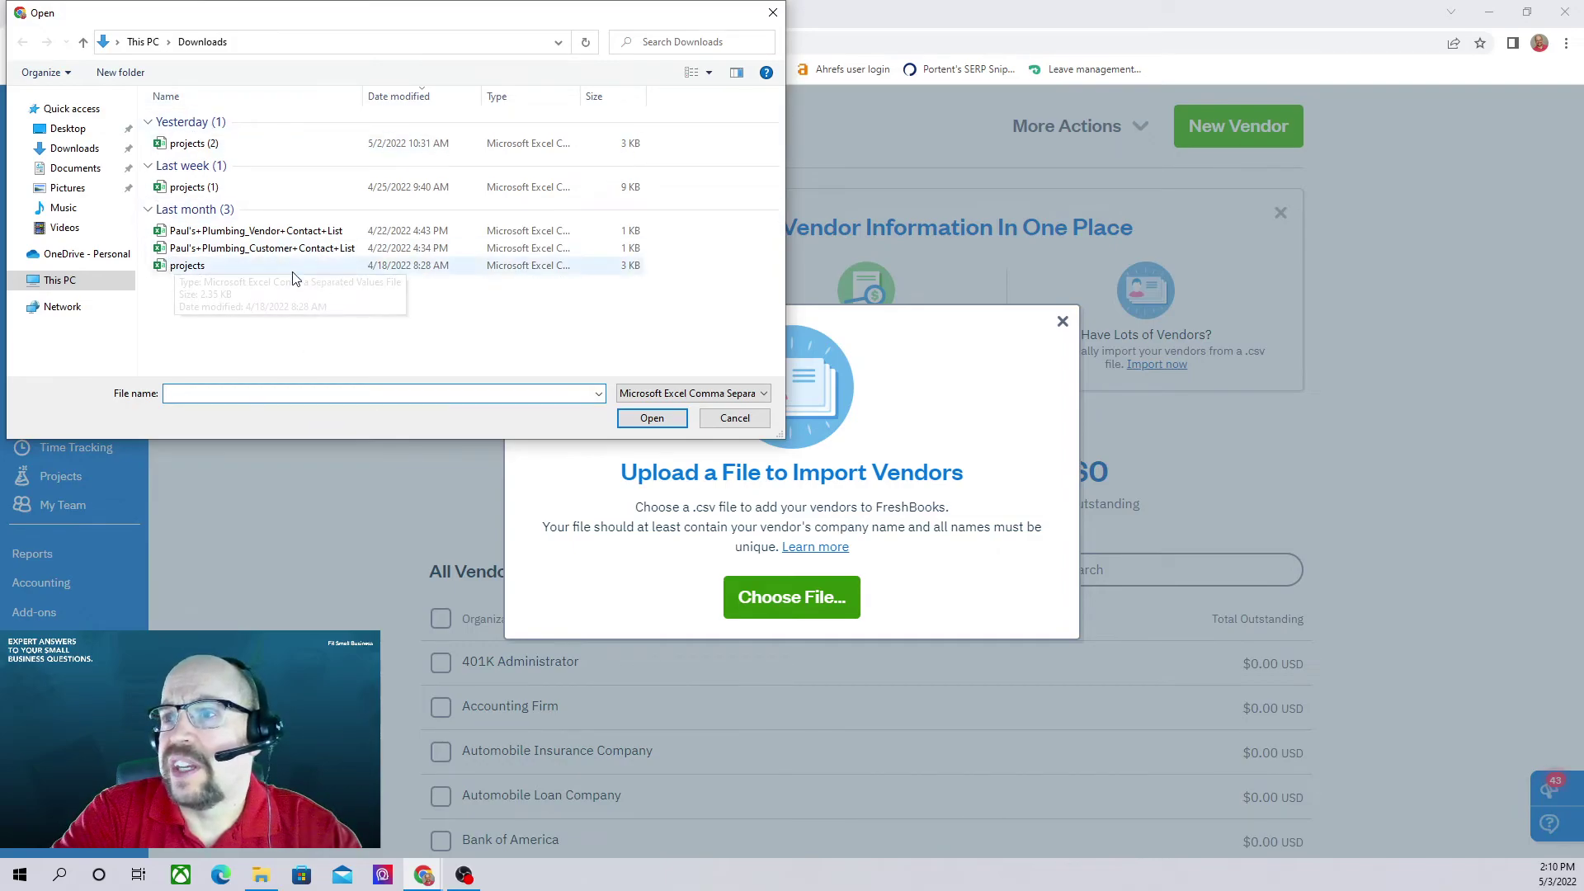
{"action": "left_click", "coordinate": [256, 231]}
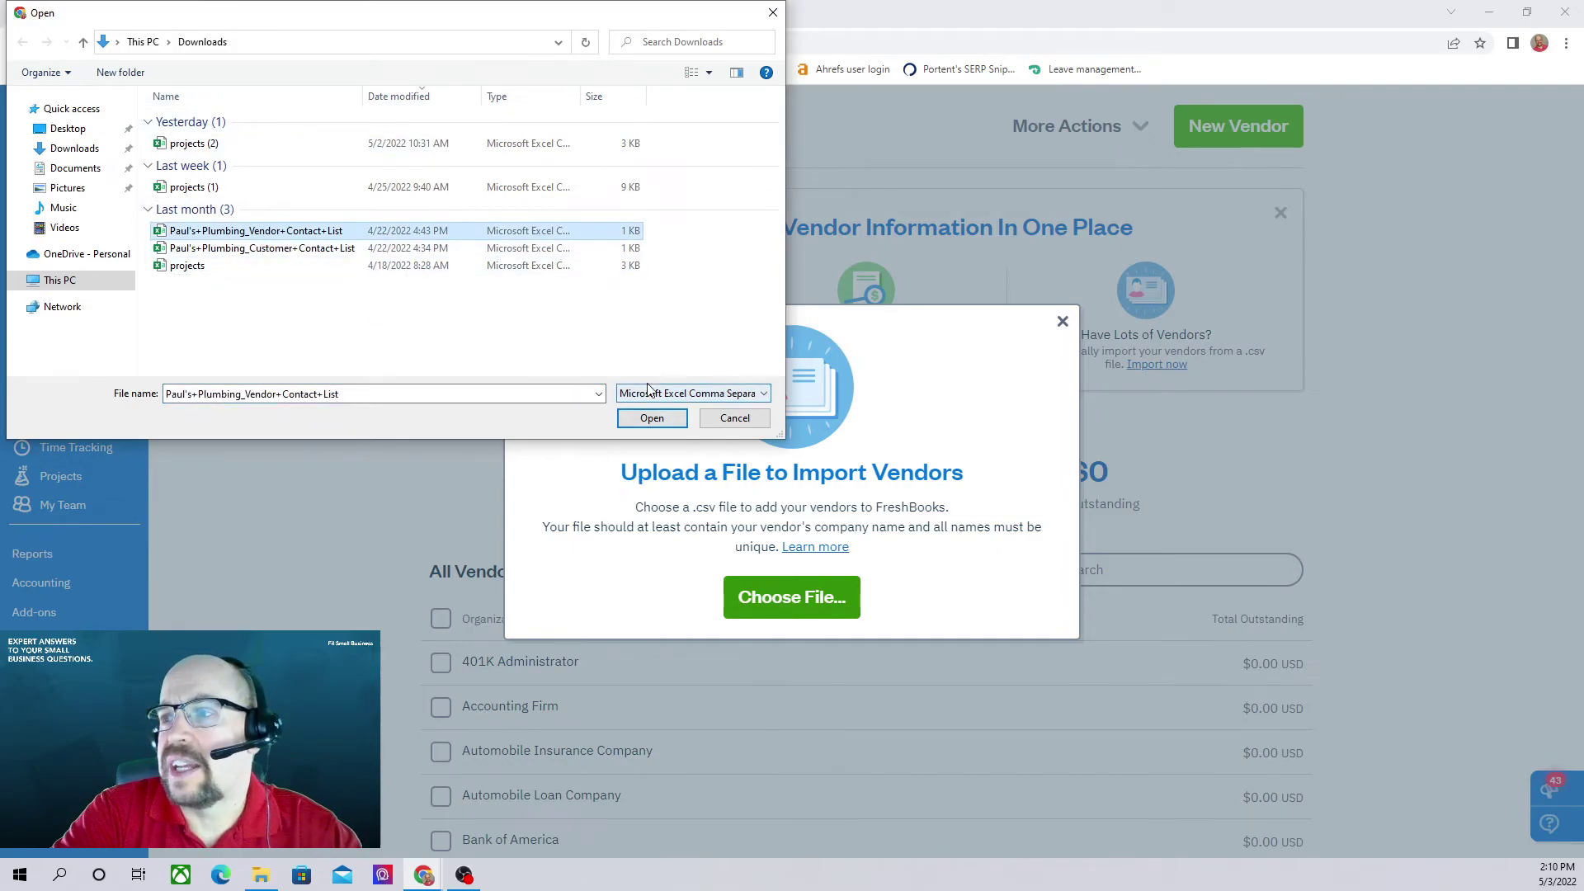
{"action": "left_click", "coordinate": [652, 418]}
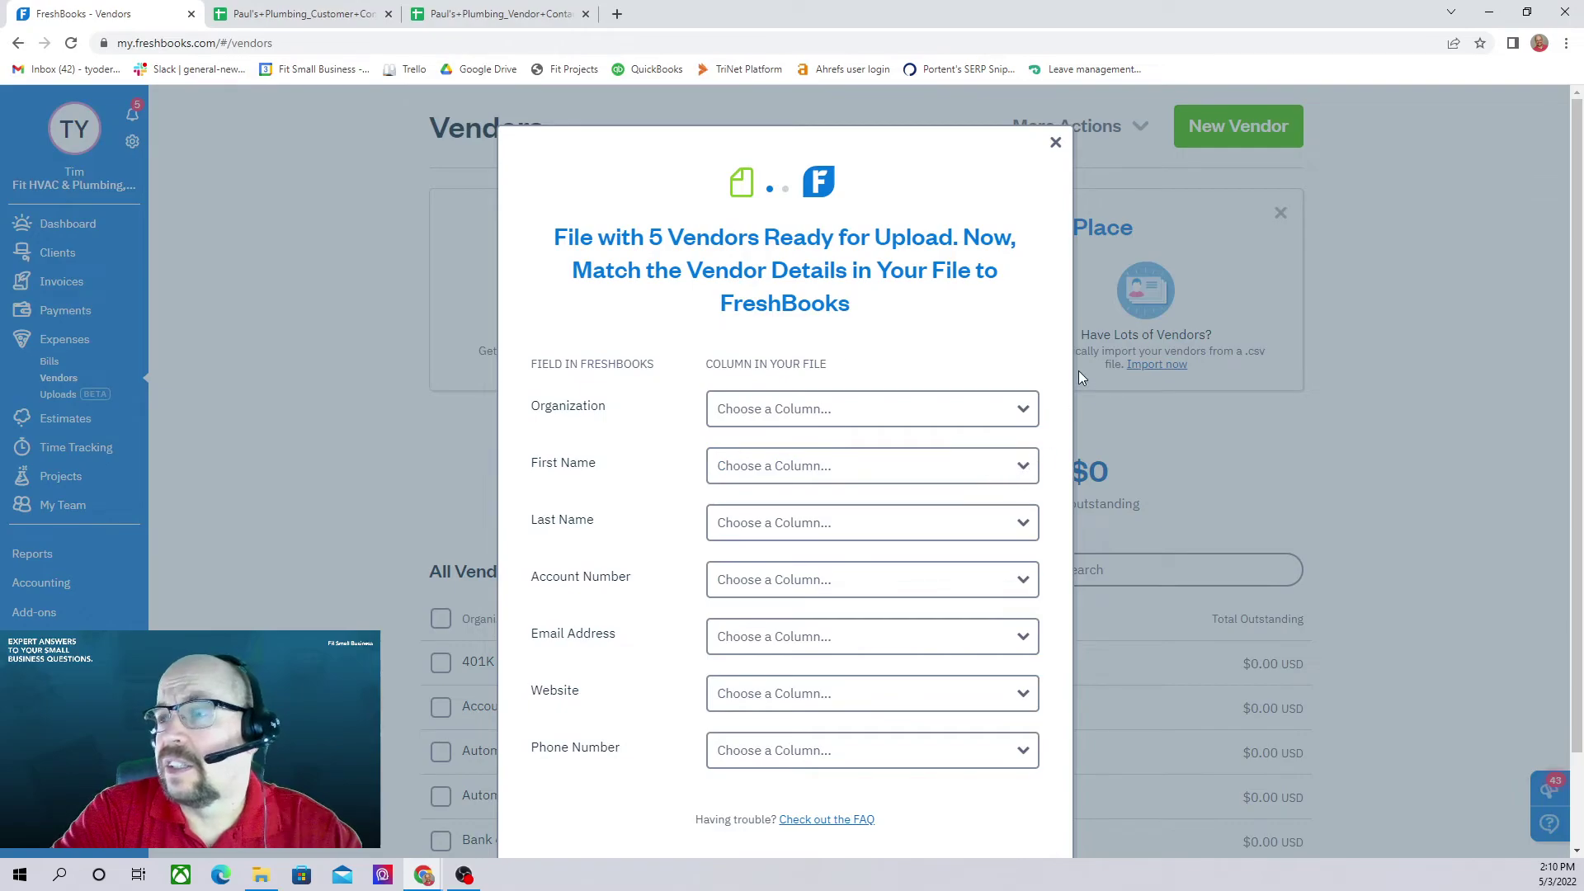
Match Organization to the file's Vendor column, and leave First Name unmatched after checking the available columns.
{"action": "left_click", "coordinate": [1014, 409]}
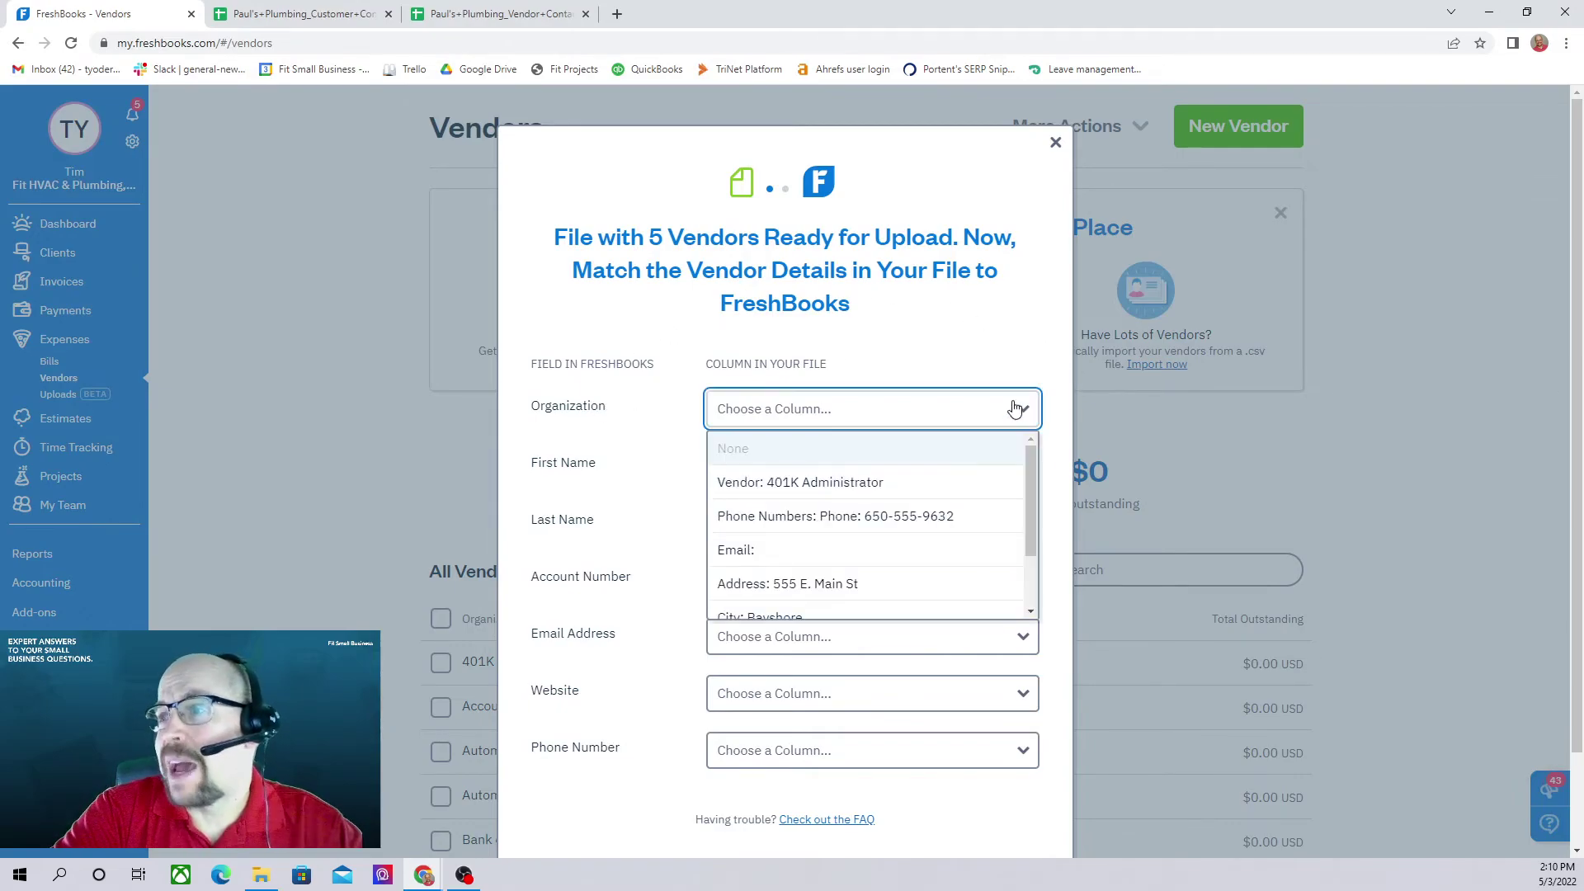
{"action": "left_click", "coordinate": [885, 485]}
{"action": "left_click", "coordinate": [709, 467]}
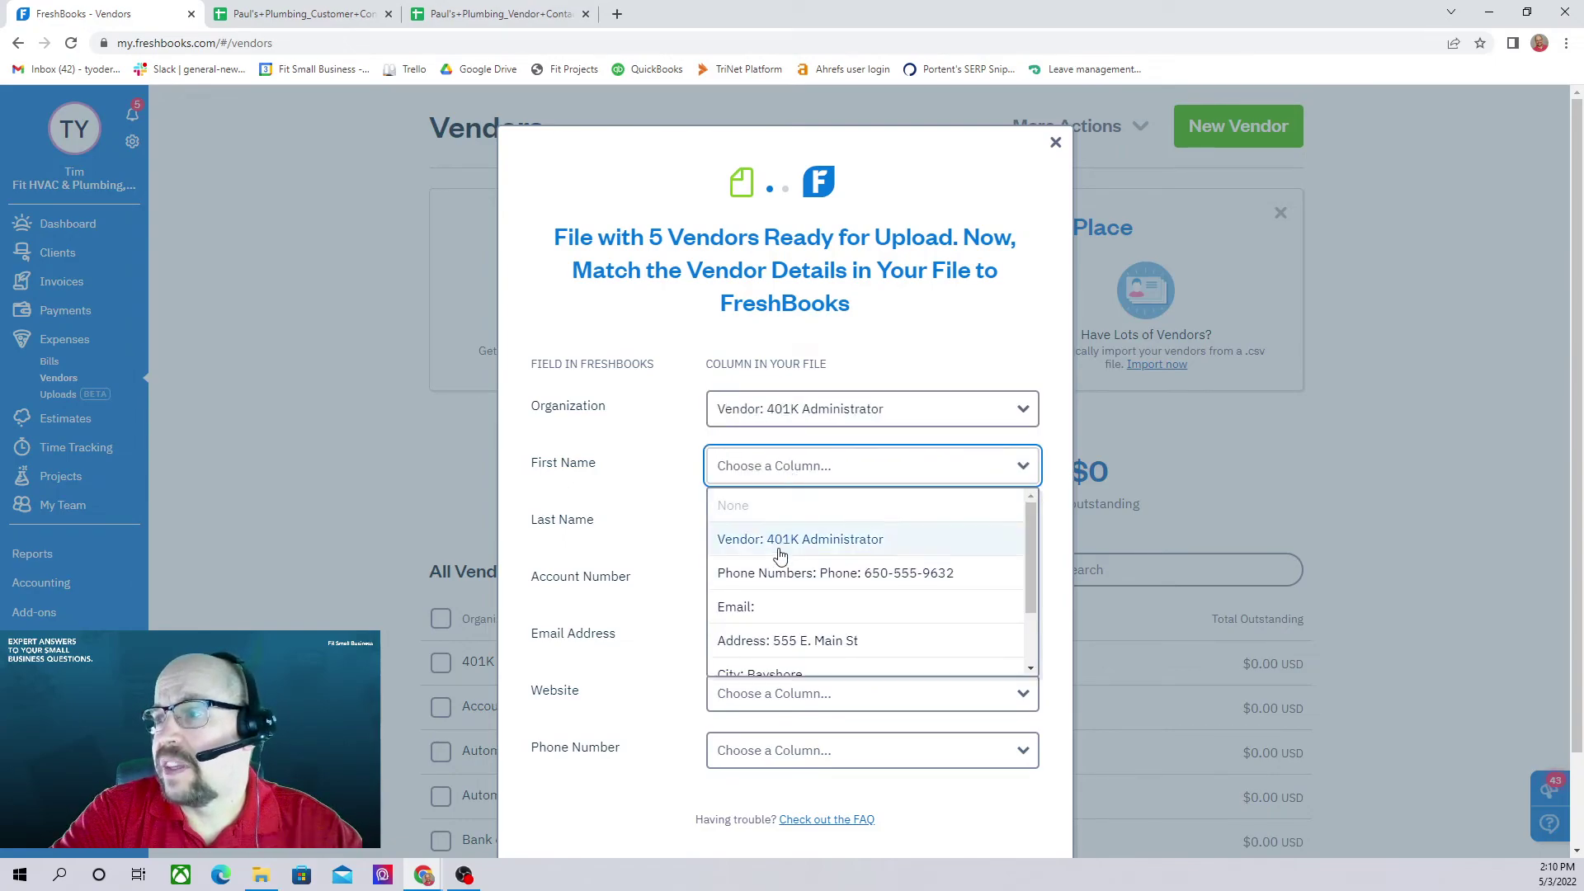
{"action": "scroll", "coordinate": [814, 629], "scroll_direction": "down", "scroll_amount": 2}
{"action": "scroll", "coordinate": [814, 631], "scroll_direction": "up", "scroll_amount": 2}
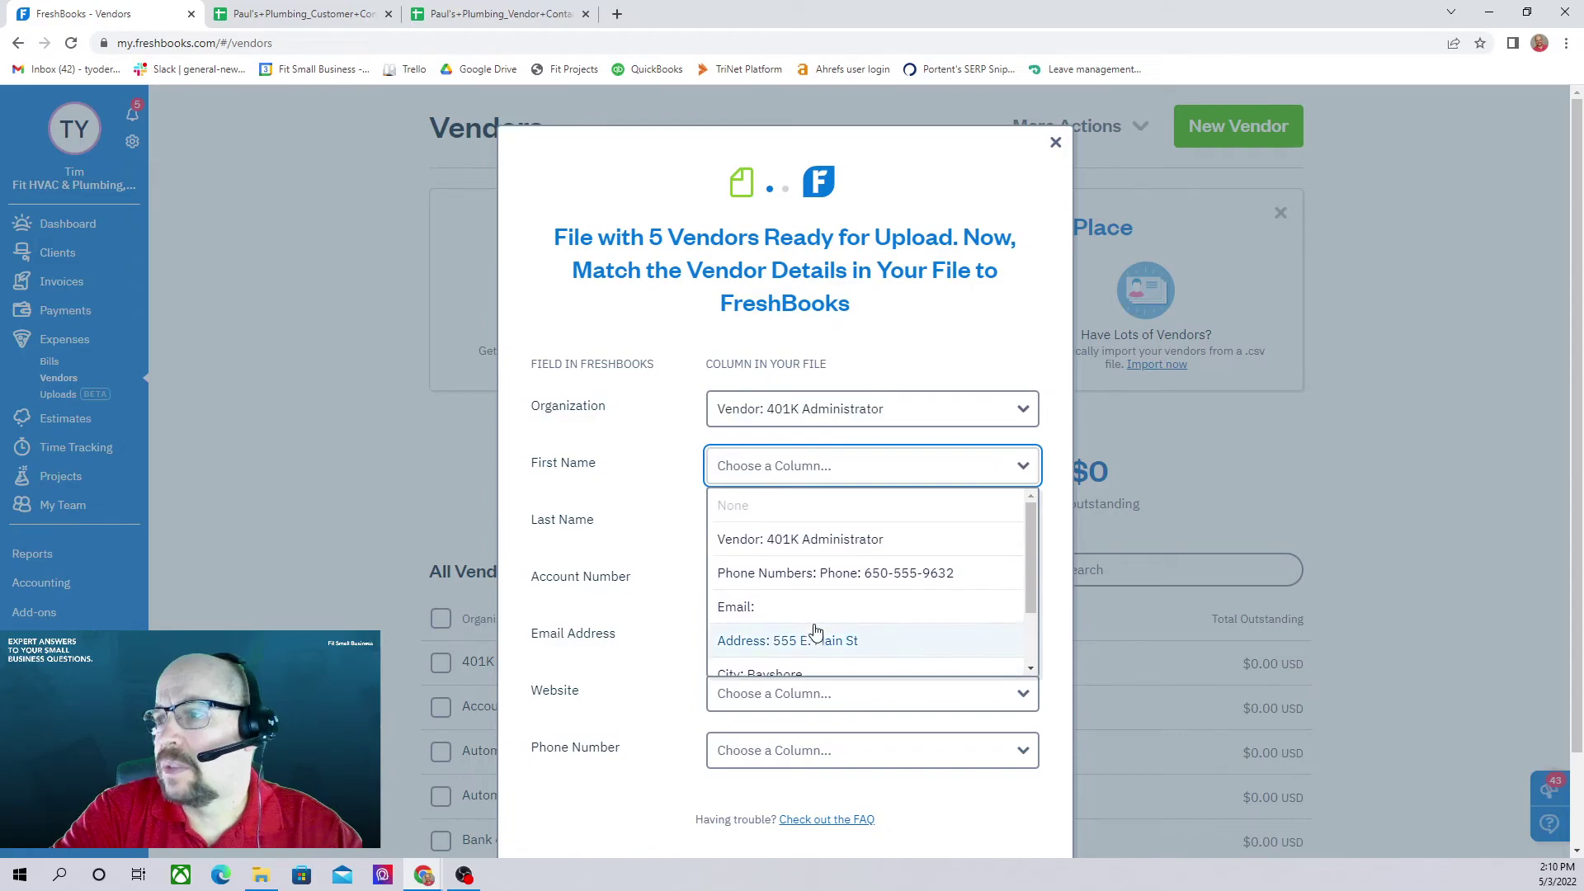
{"action": "scroll", "coordinate": [841, 594], "scroll_direction": "down", "scroll_amount": 2}
{"action": "scroll", "coordinate": [857, 660], "scroll_direction": "down", "scroll_amount": 1}
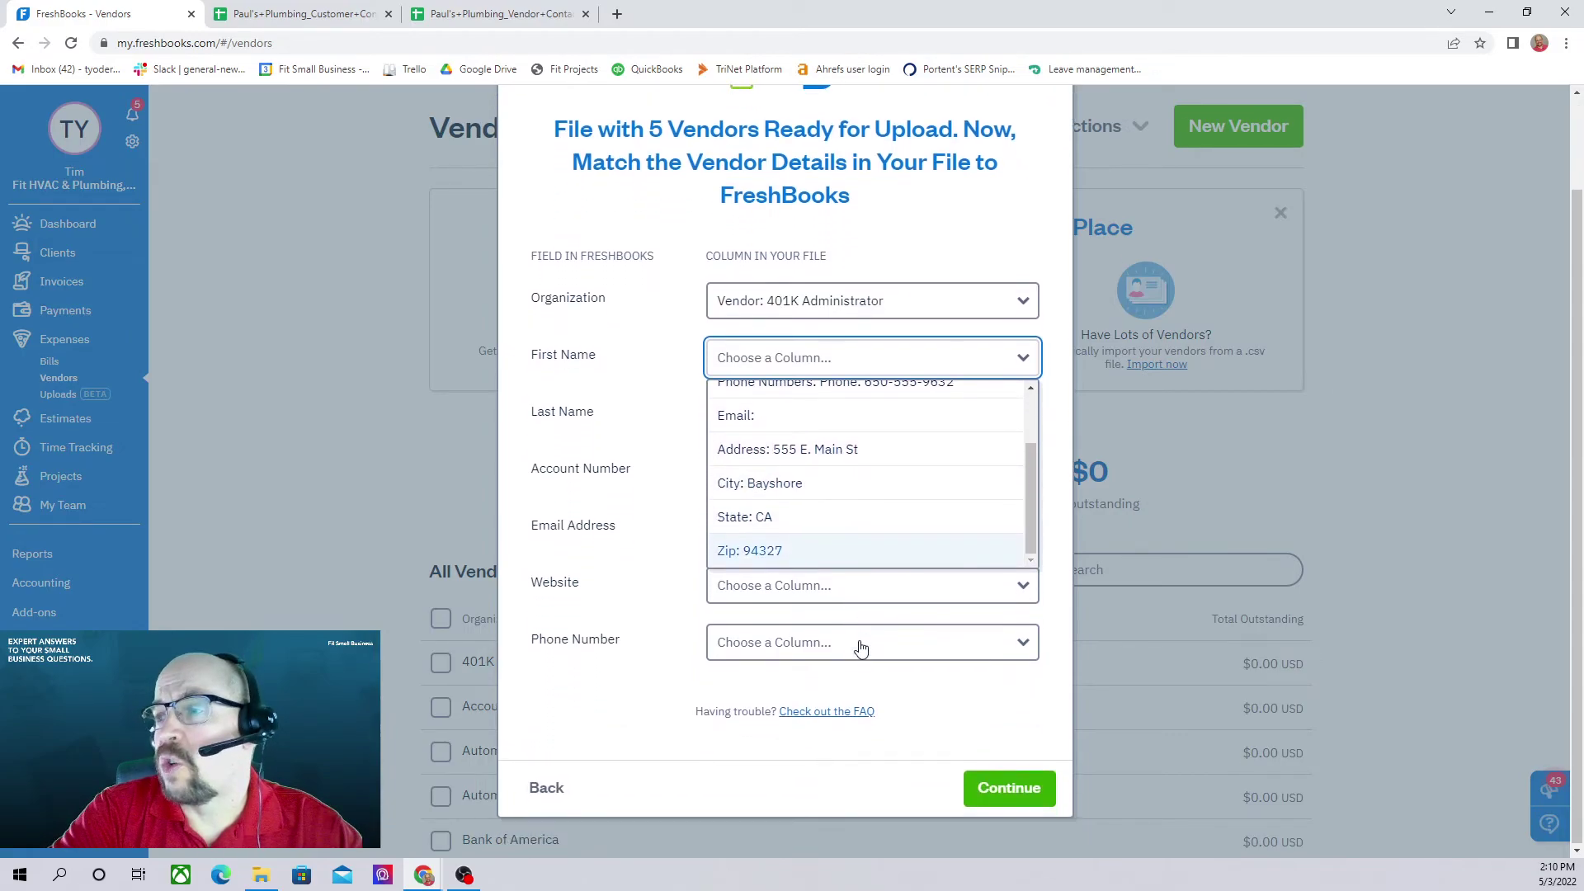
{"action": "scroll", "coordinate": [905, 536], "scroll_direction": "up", "scroll_amount": 3}
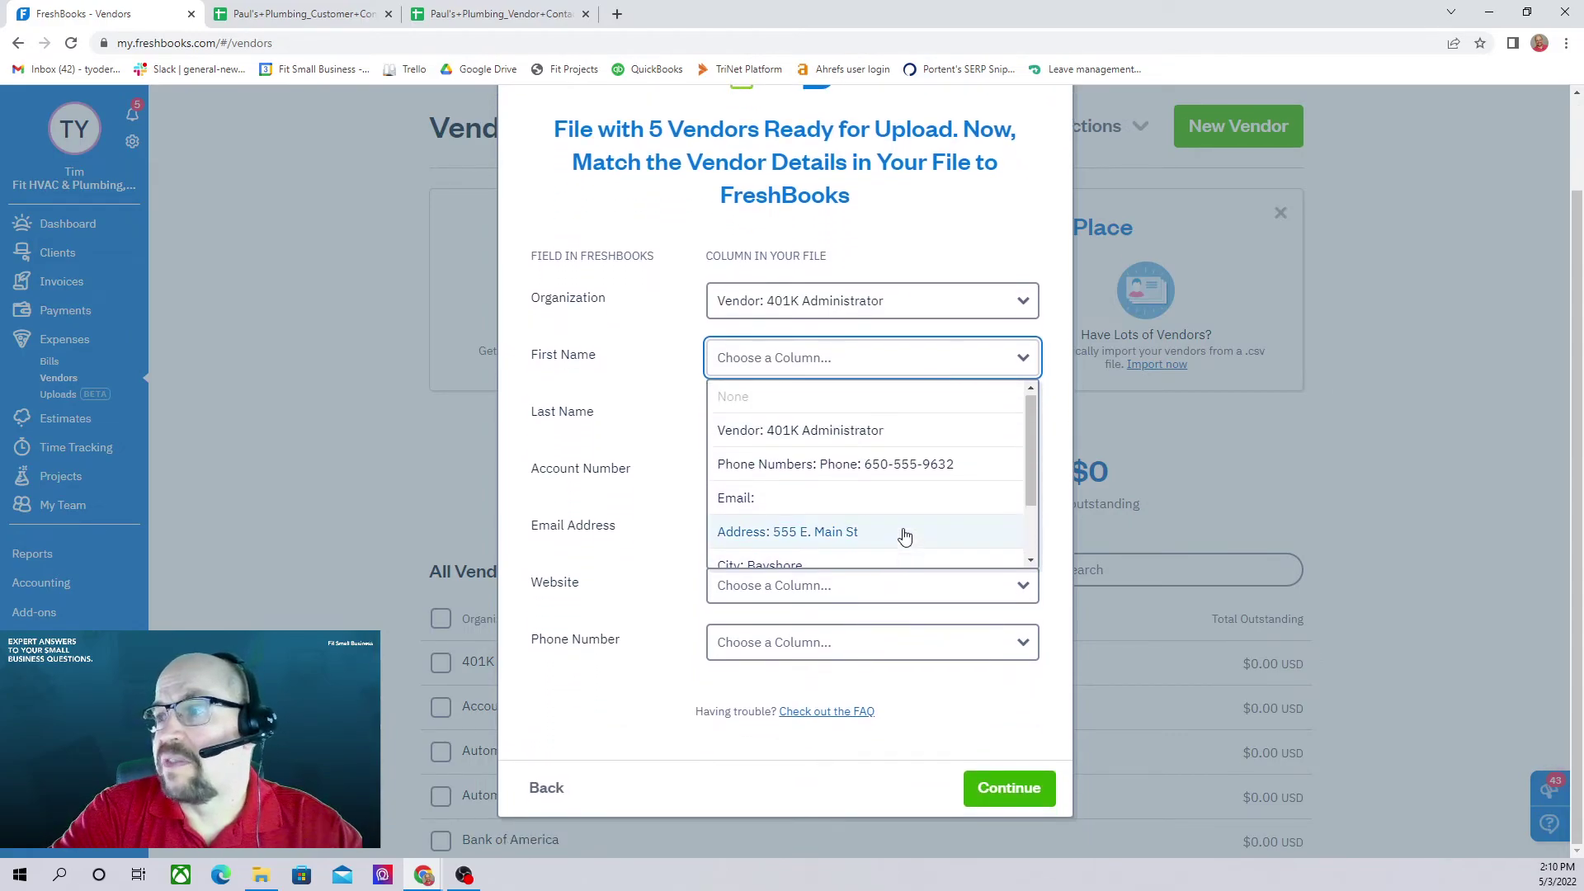
{"action": "left_click", "coordinate": [956, 252]}
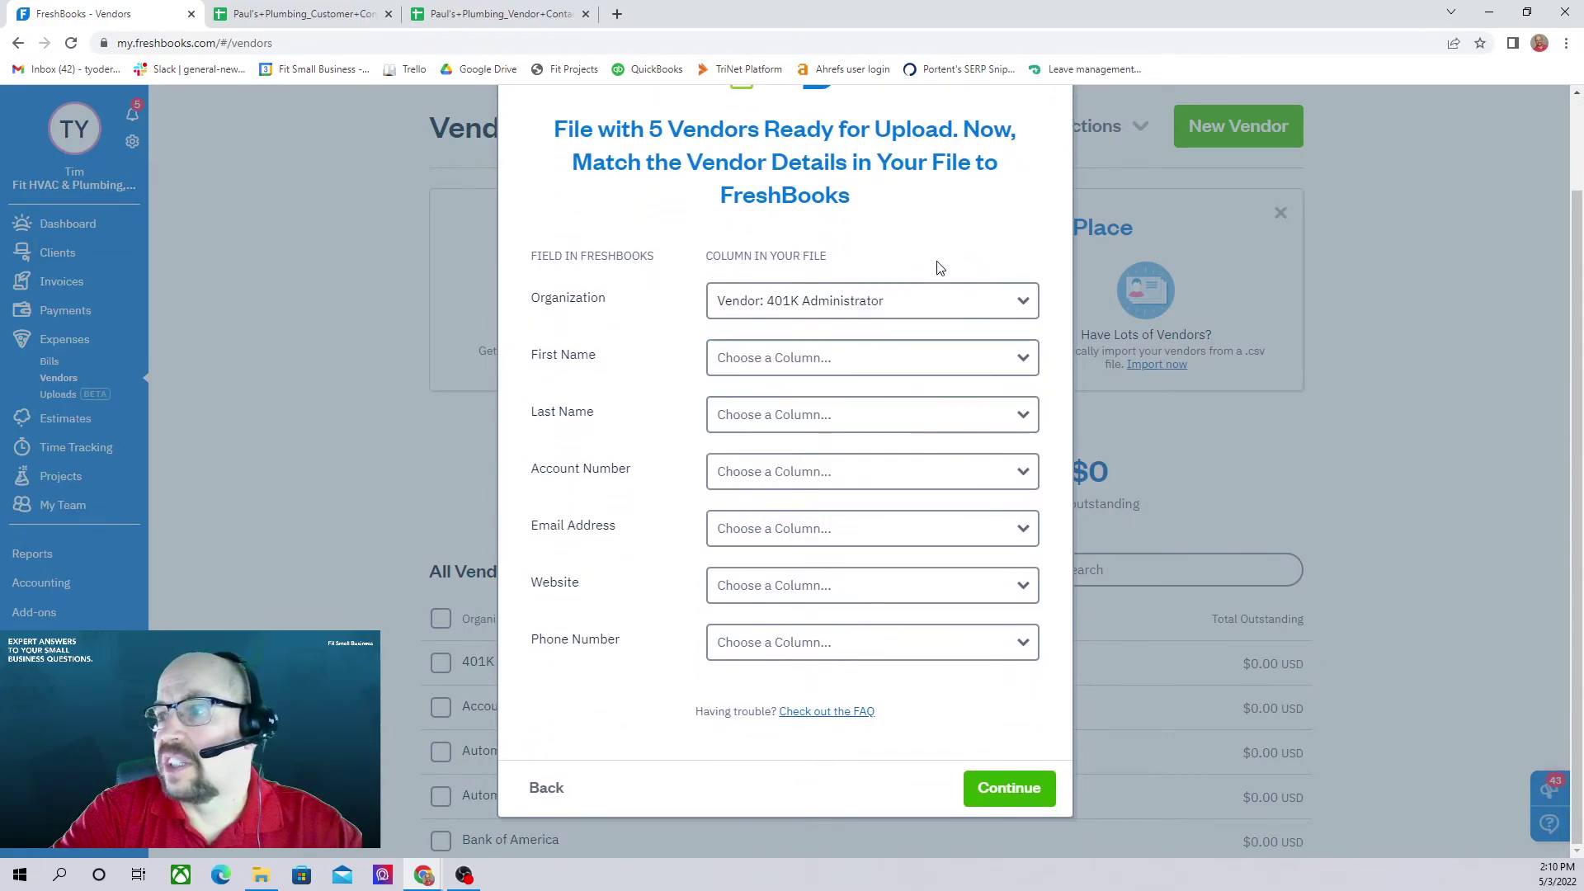
Match Email Address to the Email column and Phone Number to Phone Numbers, leaving Website unmatched.
{"action": "left_click", "coordinate": [858, 542]}
{"action": "left_click", "coordinate": [733, 666]}
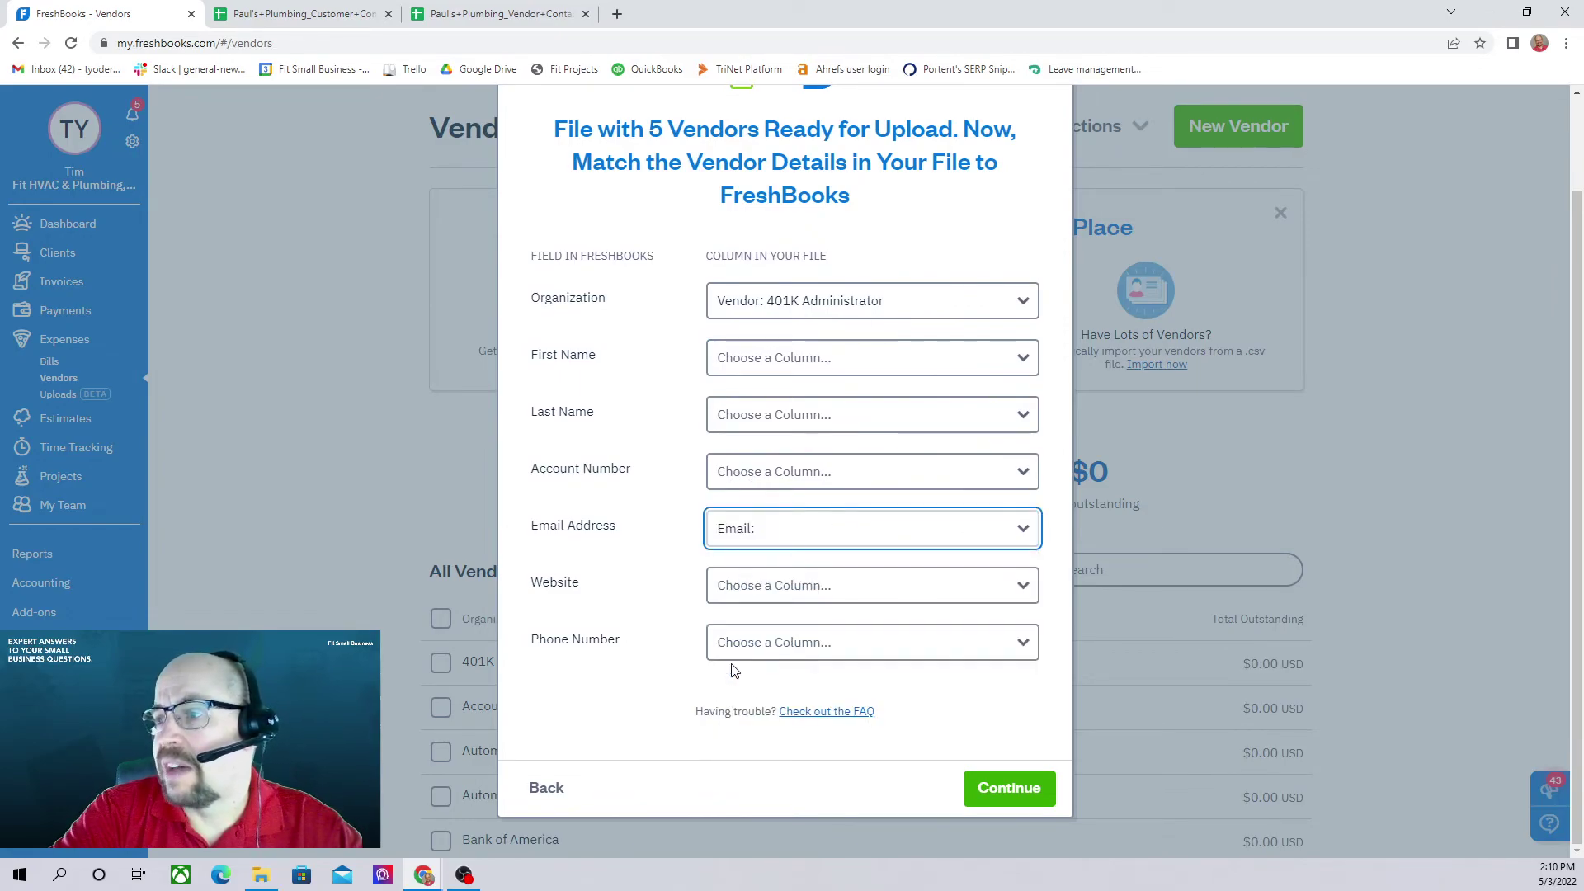
{"action": "left_click", "coordinate": [783, 588]}
{"action": "scroll", "coordinate": [775, 697], "scroll_direction": "down", "scroll_amount": 1}
{"action": "scroll", "coordinate": [774, 690], "scroll_direction": "up", "scroll_amount": 1}
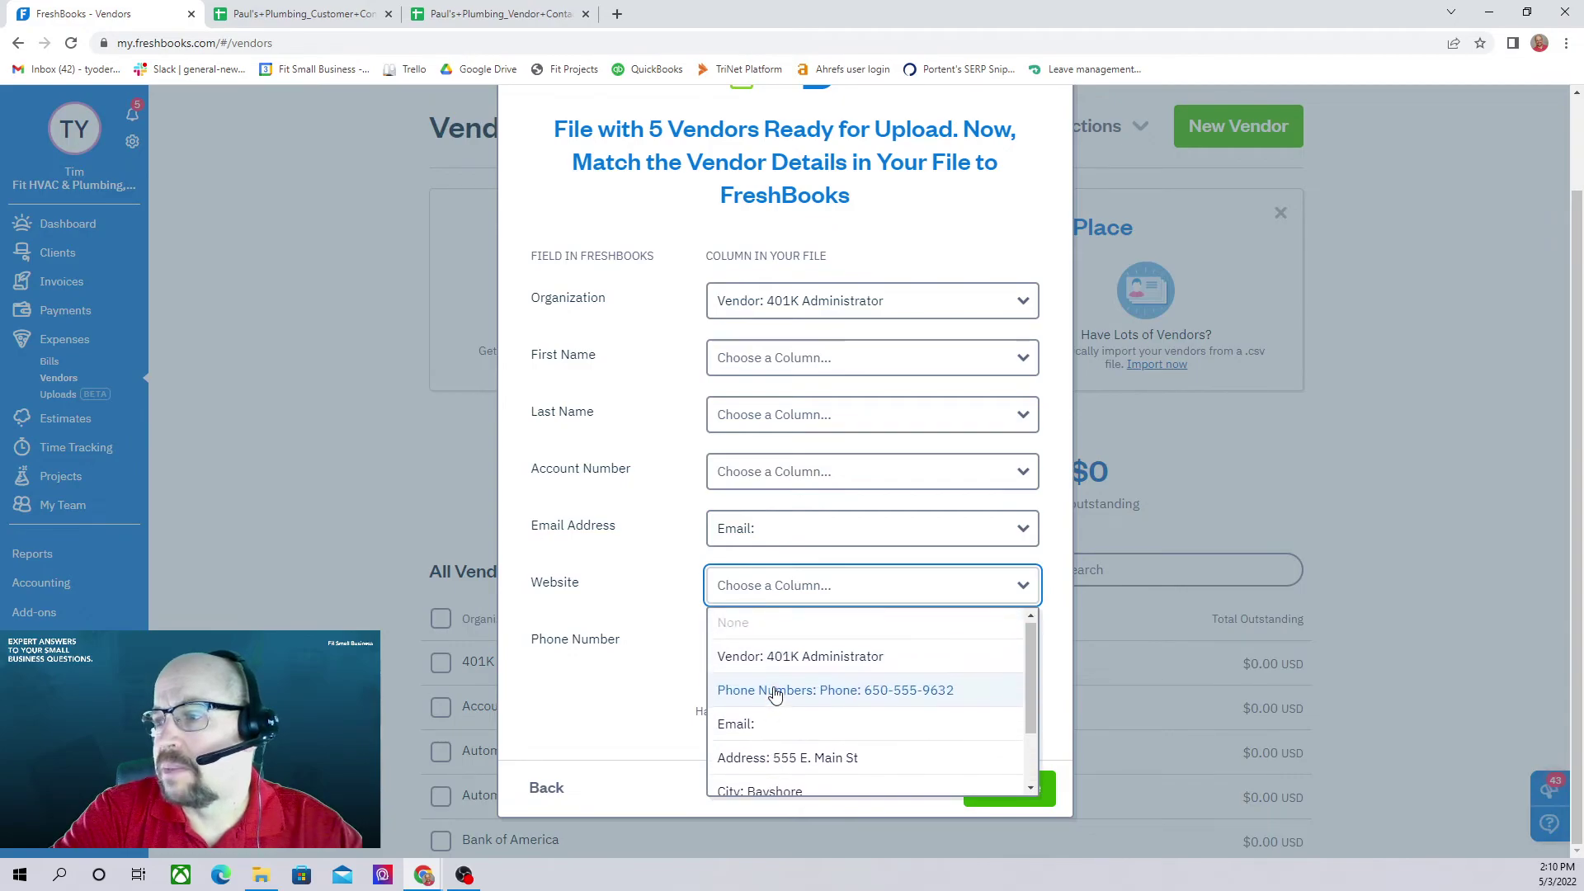
{"action": "left_click", "coordinate": [606, 711]}
{"action": "left_click", "coordinate": [752, 654]}
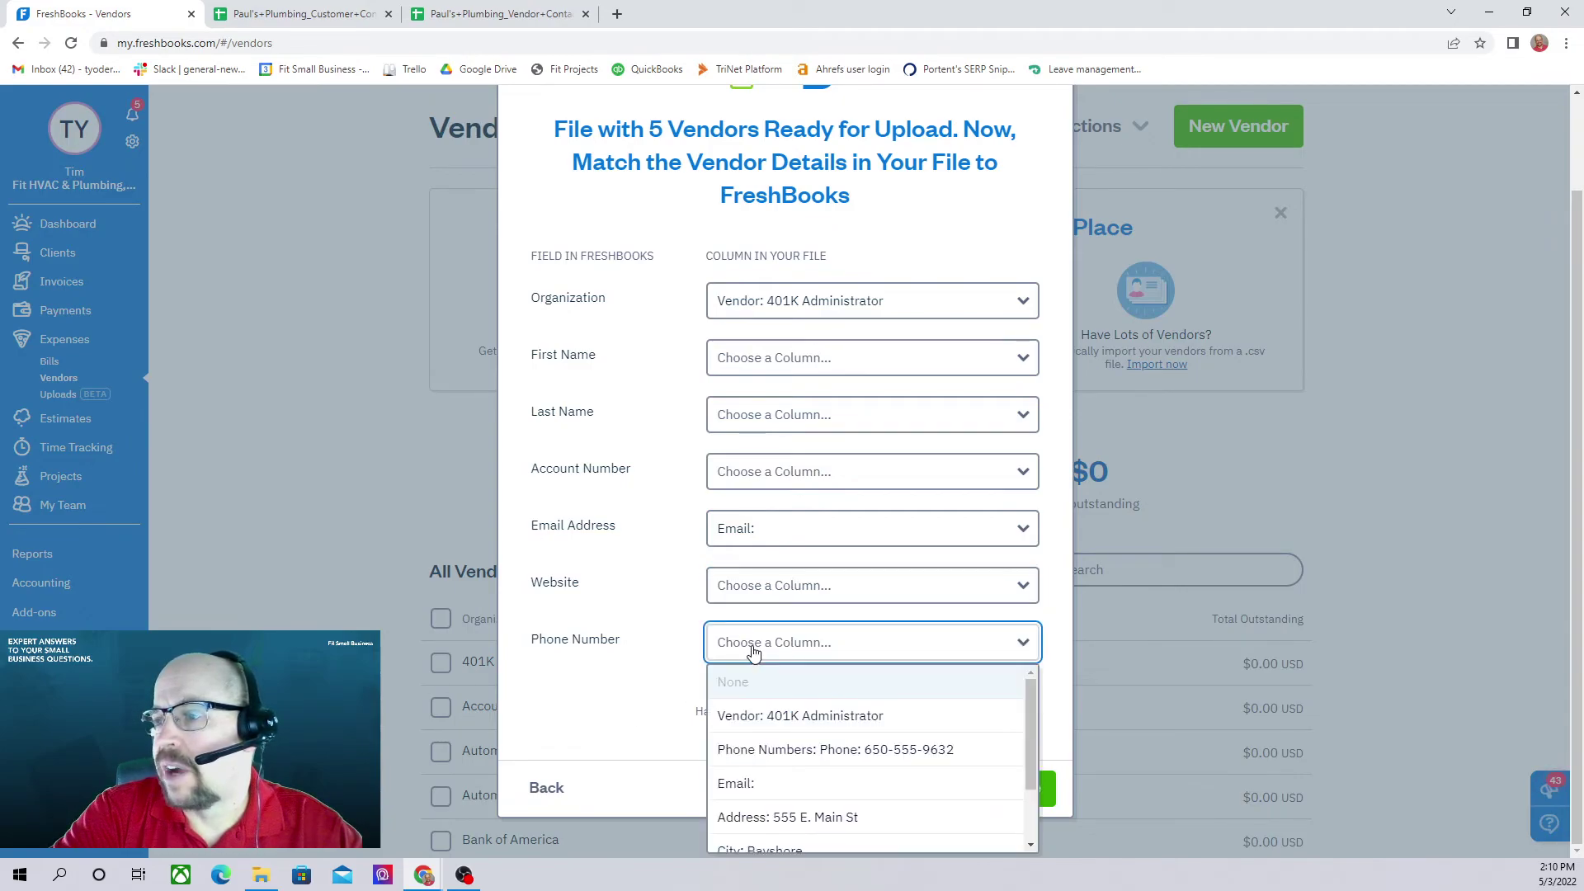
{"action": "left_click", "coordinate": [755, 751]}
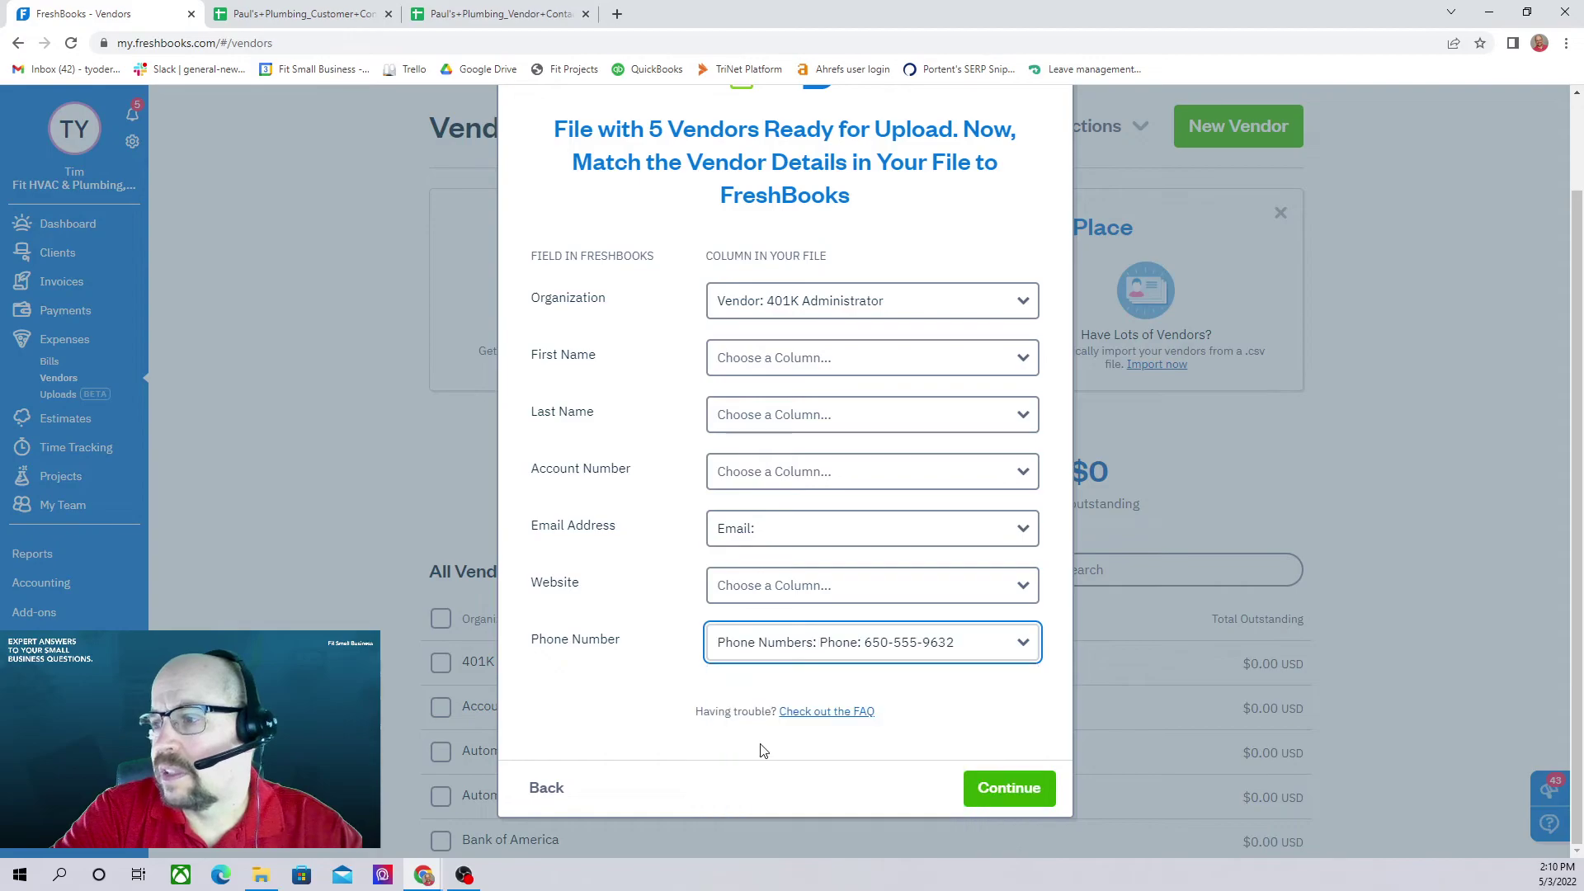
Continue to the vendor address matching, and match Street Address to the file's Address column and City to its City column.
{"action": "left_click", "coordinate": [1011, 786]}
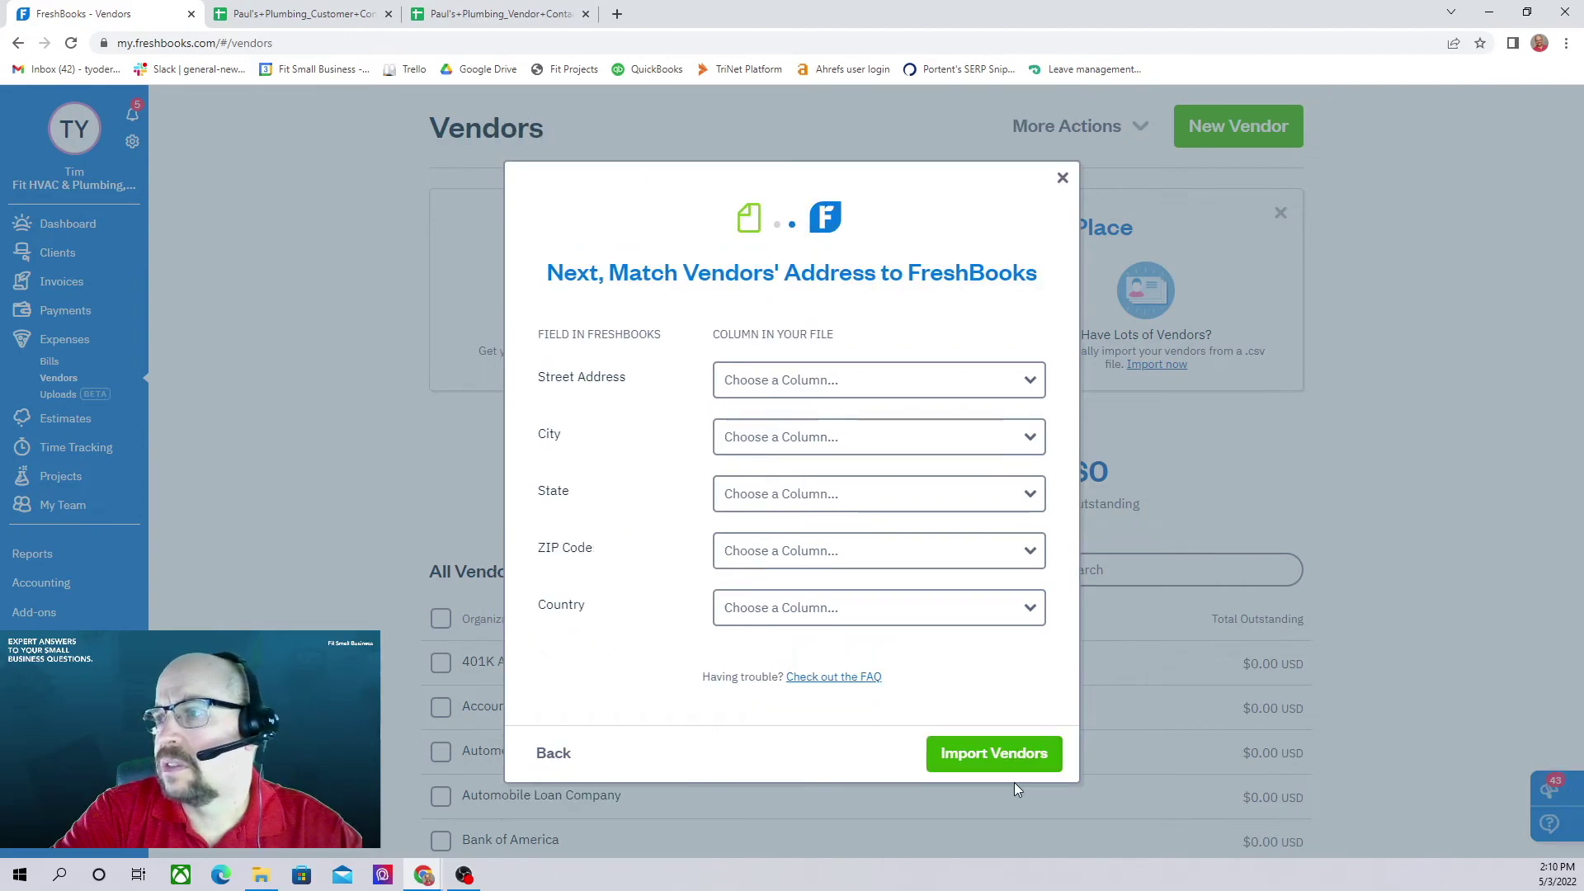
{"action": "left_click", "coordinate": [797, 384]}
{"action": "scroll", "coordinate": [783, 464], "scroll_direction": "down", "scroll_amount": 2}
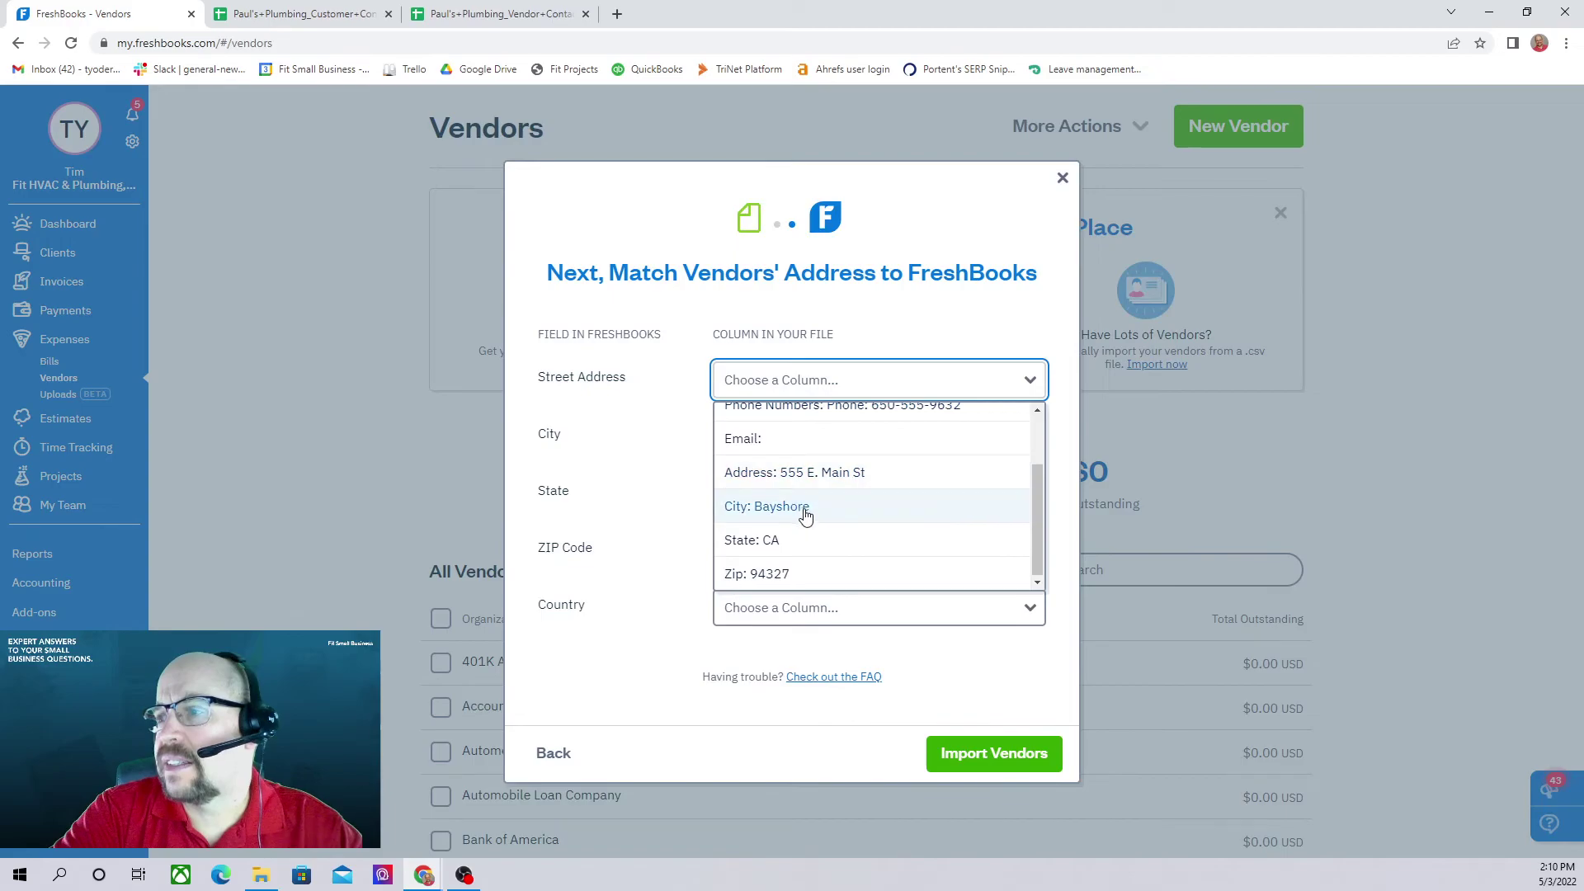
{"action": "left_click", "coordinate": [805, 472]}
{"action": "left_click", "coordinate": [759, 446]}
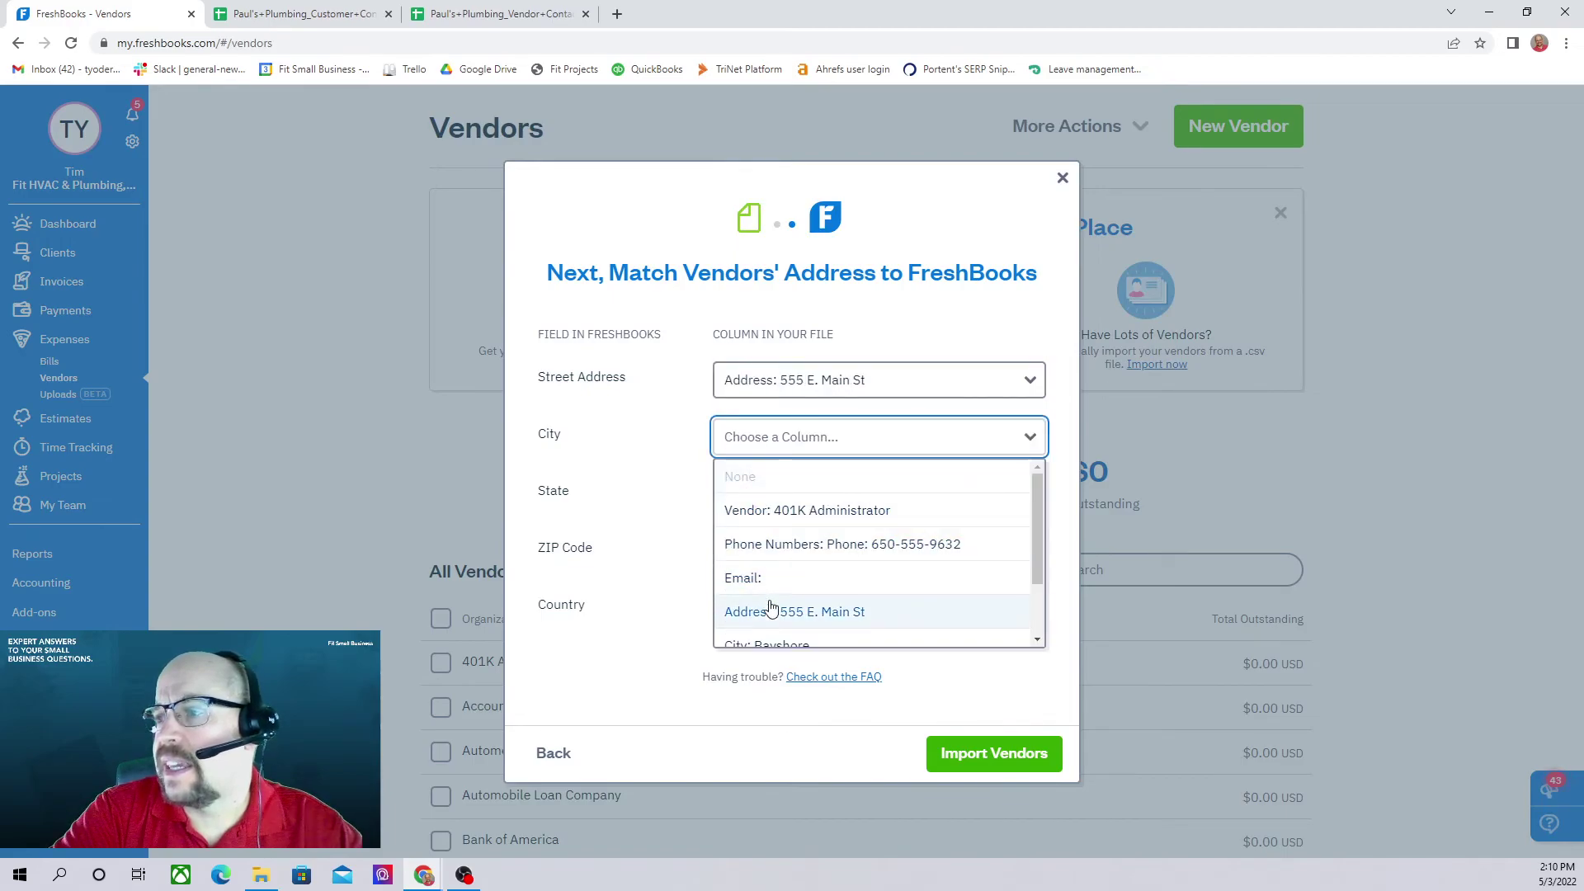
{"action": "scroll", "coordinate": [784, 602], "scroll_direction": "down", "scroll_amount": 1}
{"action": "left_click", "coordinate": [784, 566]}
Match State to the State column and ZIP Code to Zip, leaving Country unmatched, and import the vendors.
{"action": "left_click", "coordinate": [762, 499]}
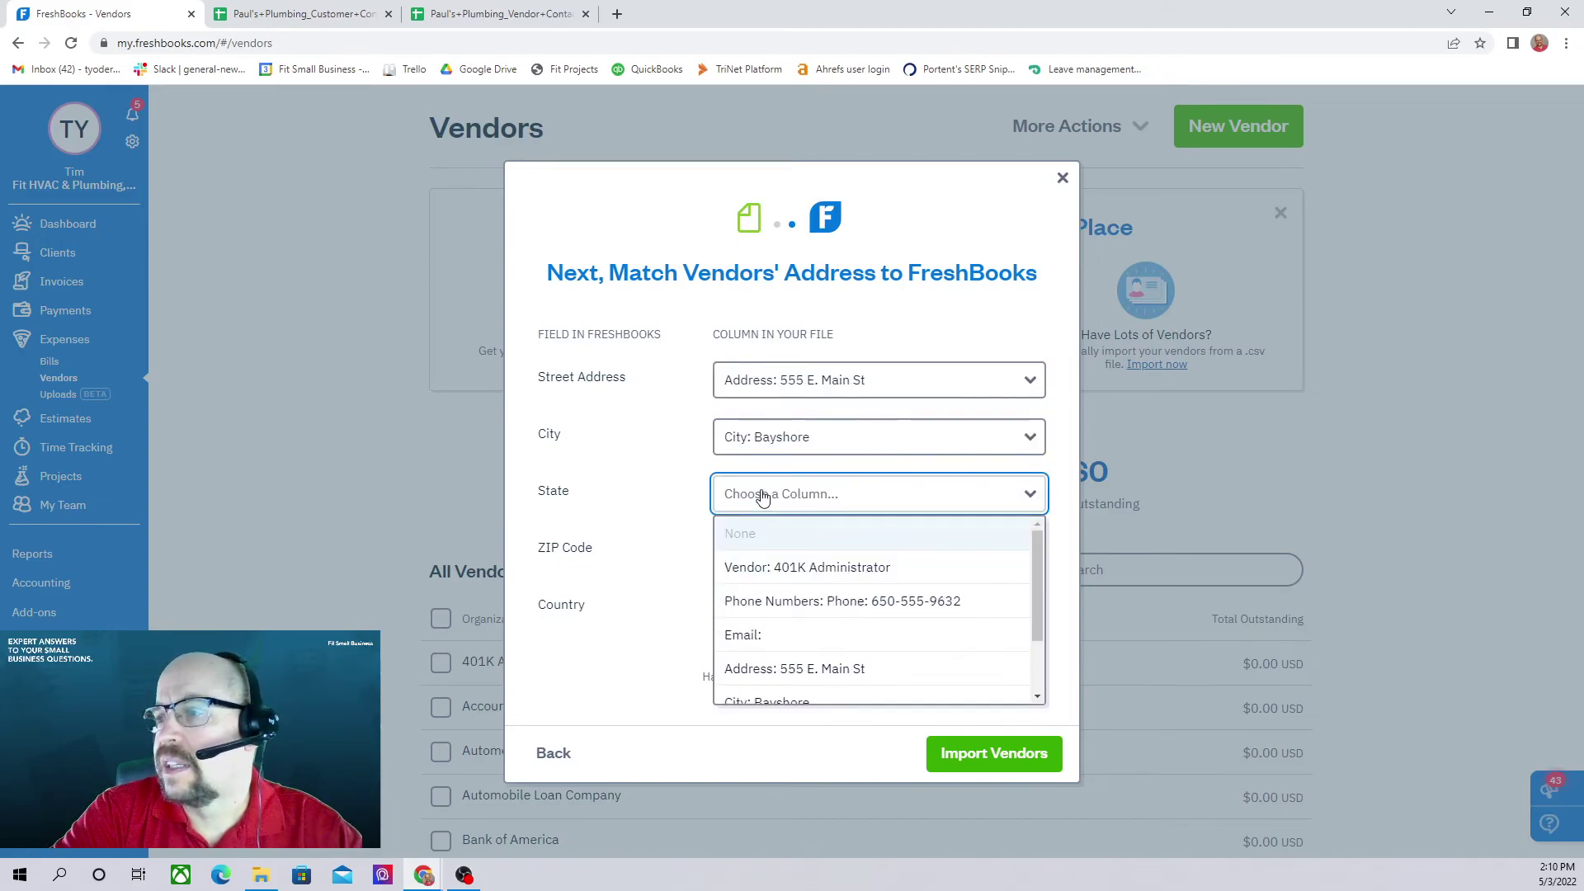
{"action": "scroll", "coordinate": [779, 627], "scroll_direction": "down", "scroll_amount": 2}
{"action": "left_click", "coordinate": [780, 656]}
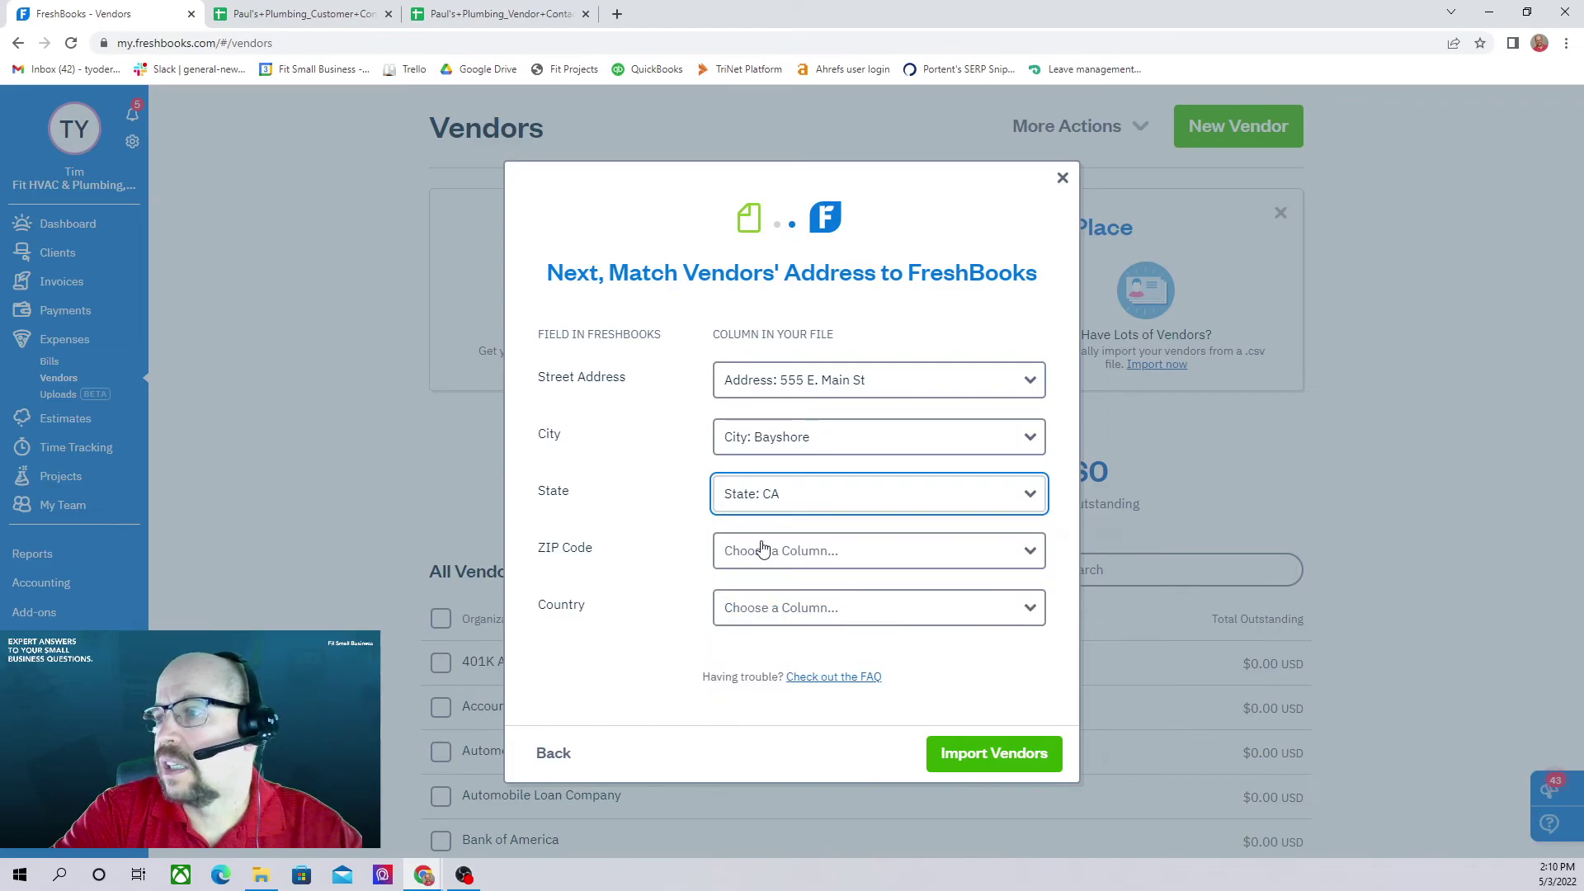
{"action": "left_click", "coordinate": [760, 550]}
{"action": "scroll", "coordinate": [796, 626], "scroll_direction": "down", "scroll_amount": 2}
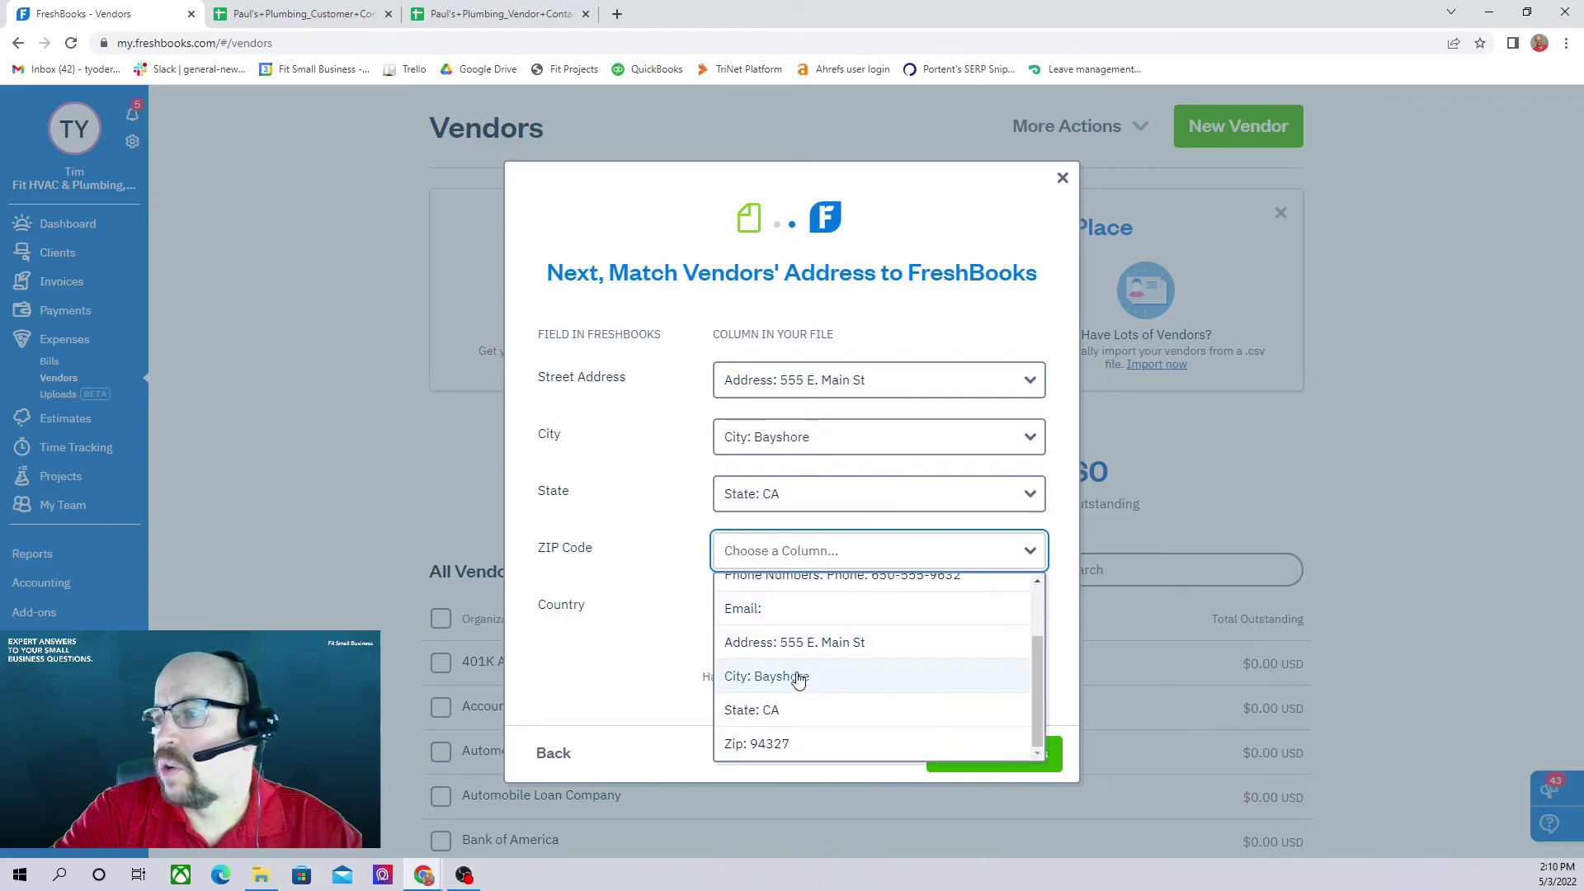
{"action": "left_click", "coordinate": [759, 747]}
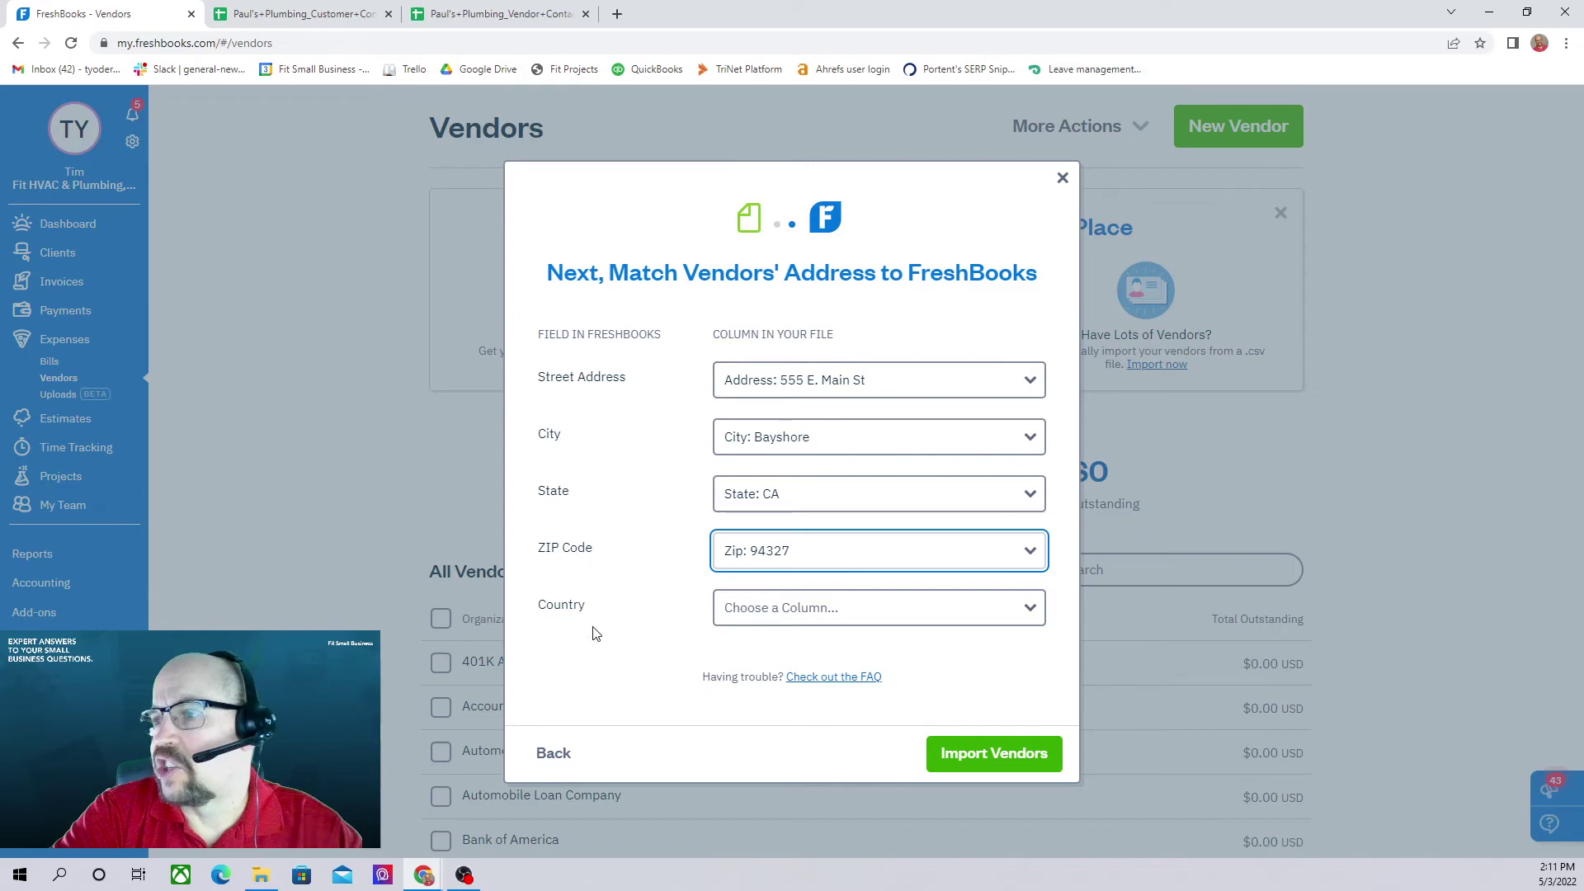
{"action": "left_click", "coordinate": [1008, 749]}
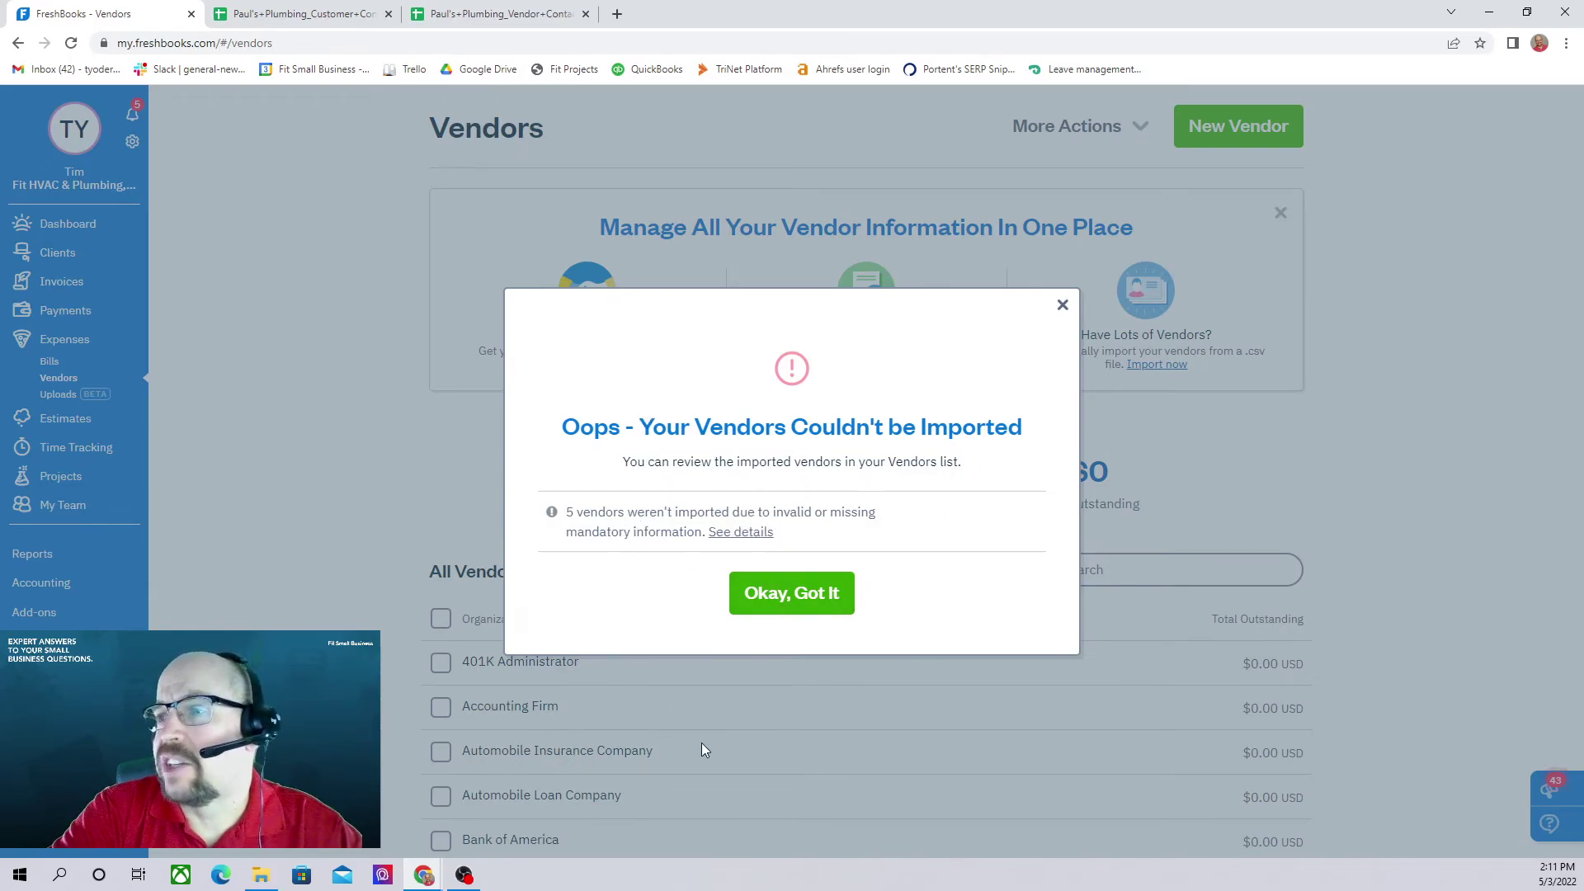
Review the details of the vendor import result and close the import dialog.
{"action": "left_click", "coordinate": [748, 533]}
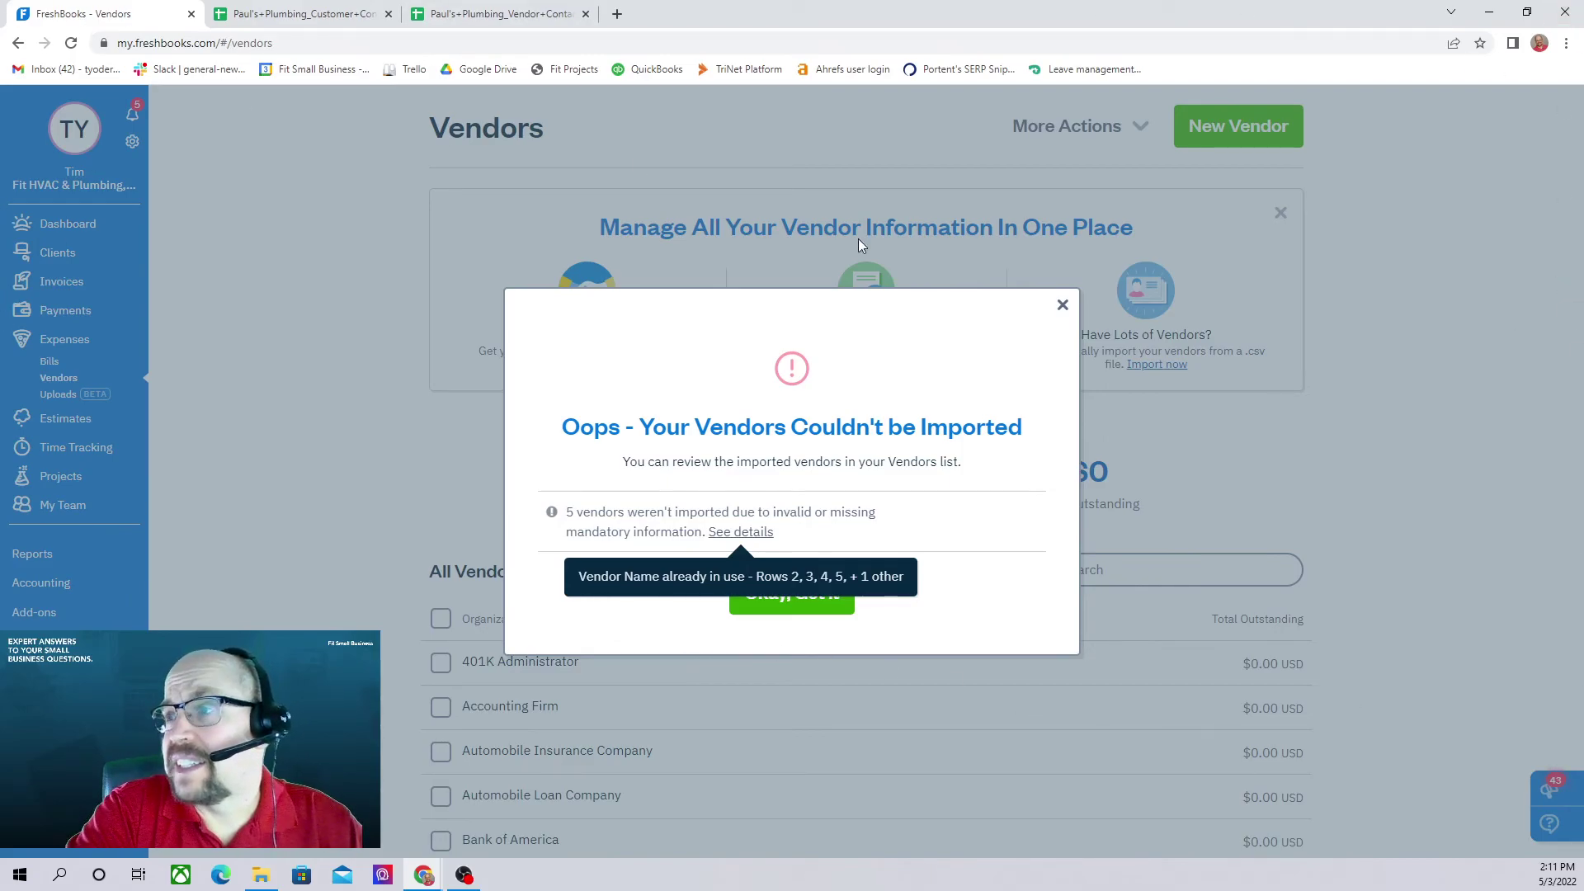
{"action": "left_click", "coordinate": [1062, 305]}
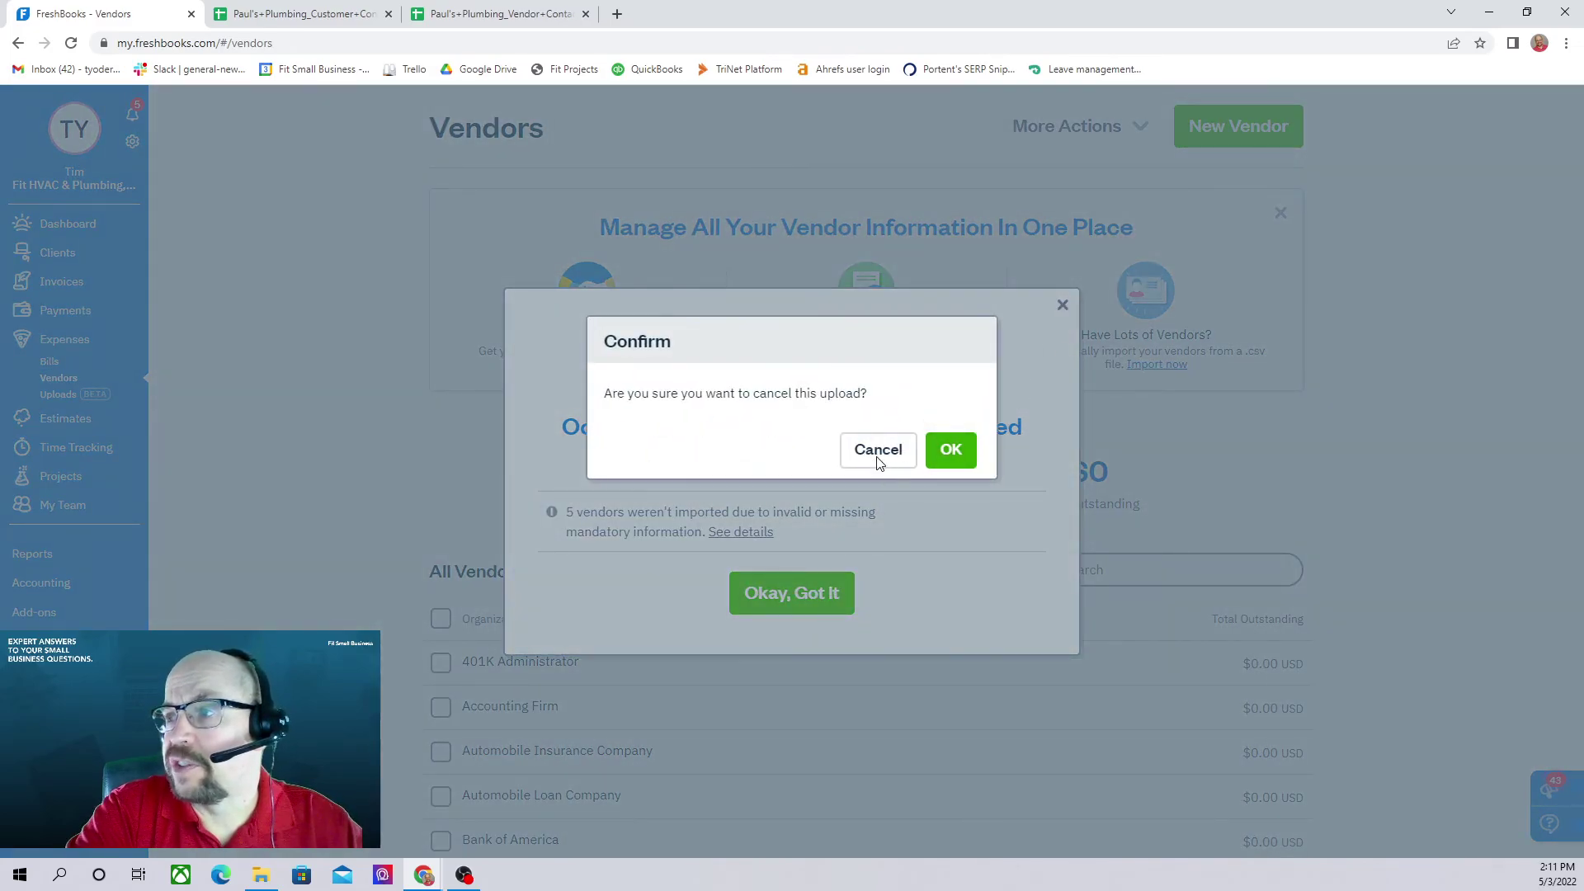
{"action": "left_click", "coordinate": [877, 456]}
{"action": "left_click", "coordinate": [1062, 304]}
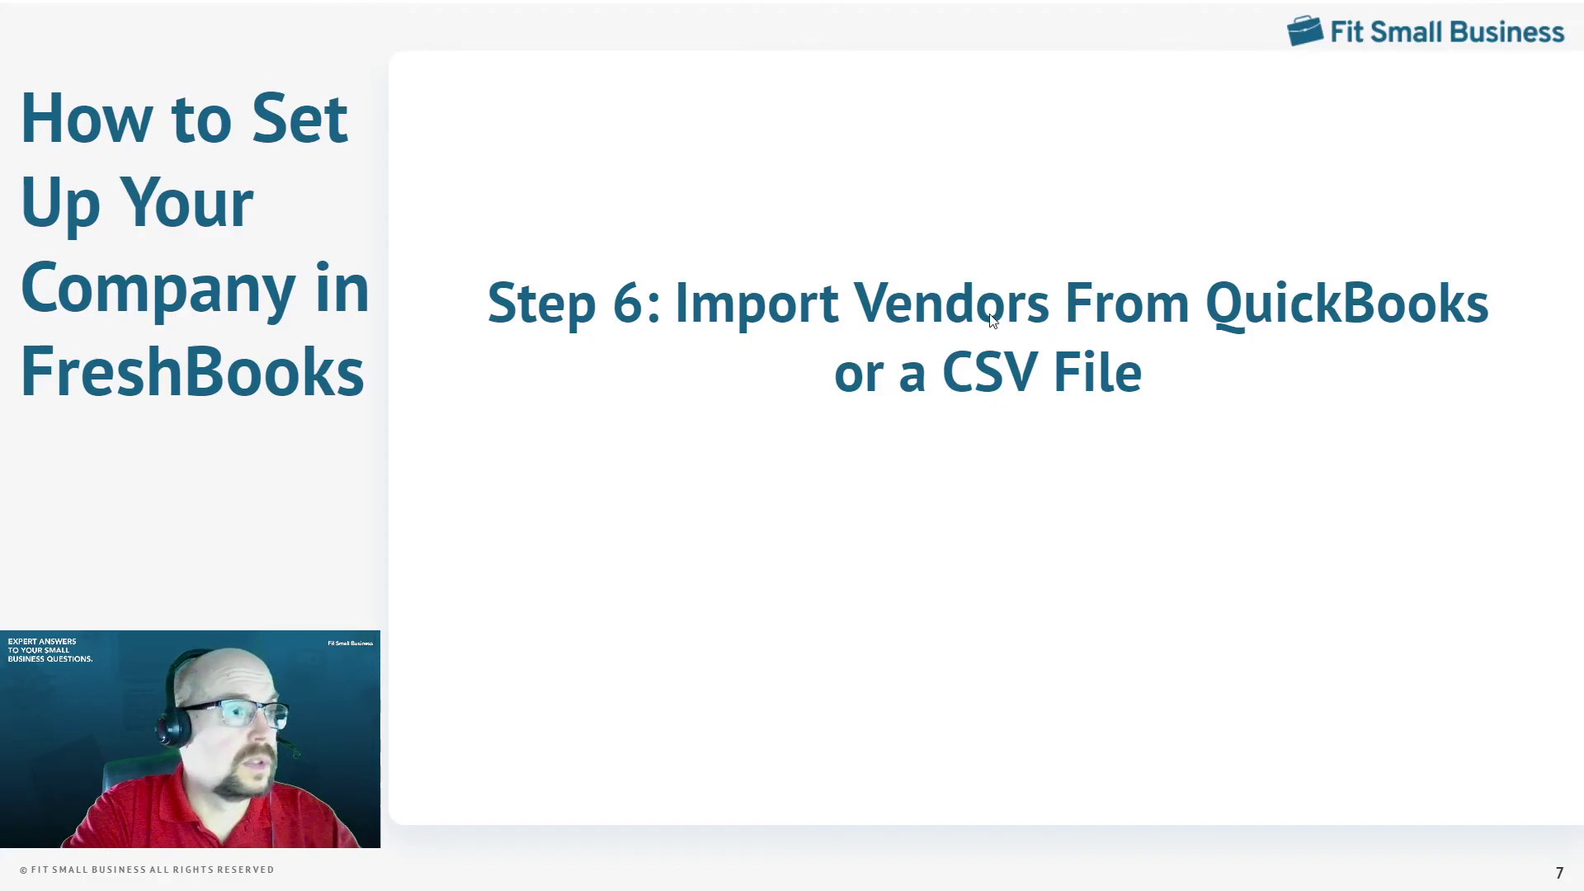
{"action": "left_click", "coordinate": [1205, 334]}
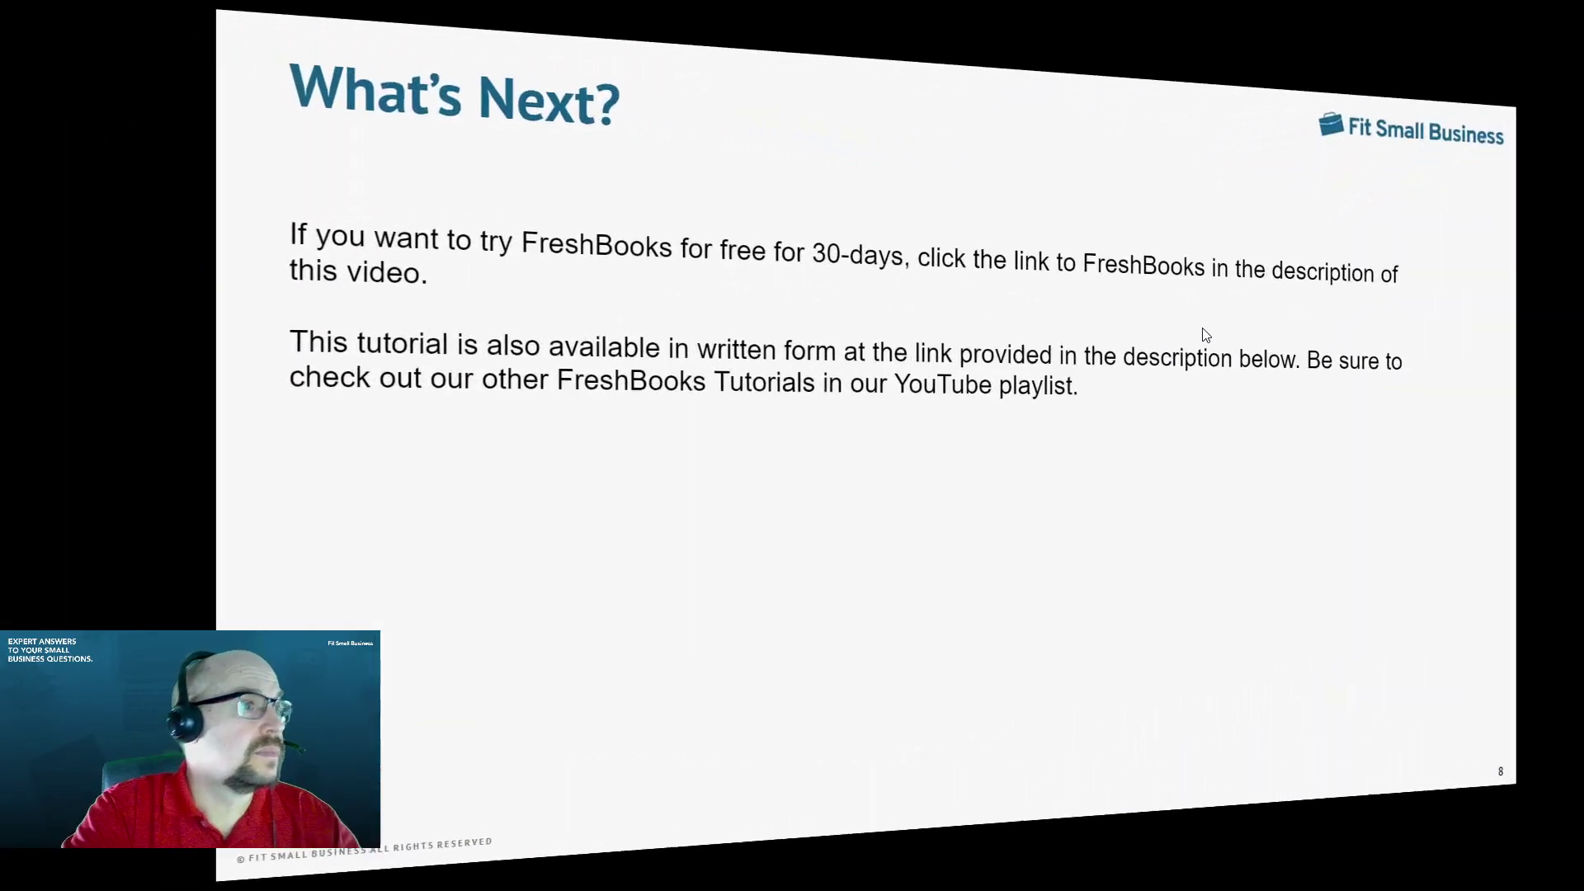